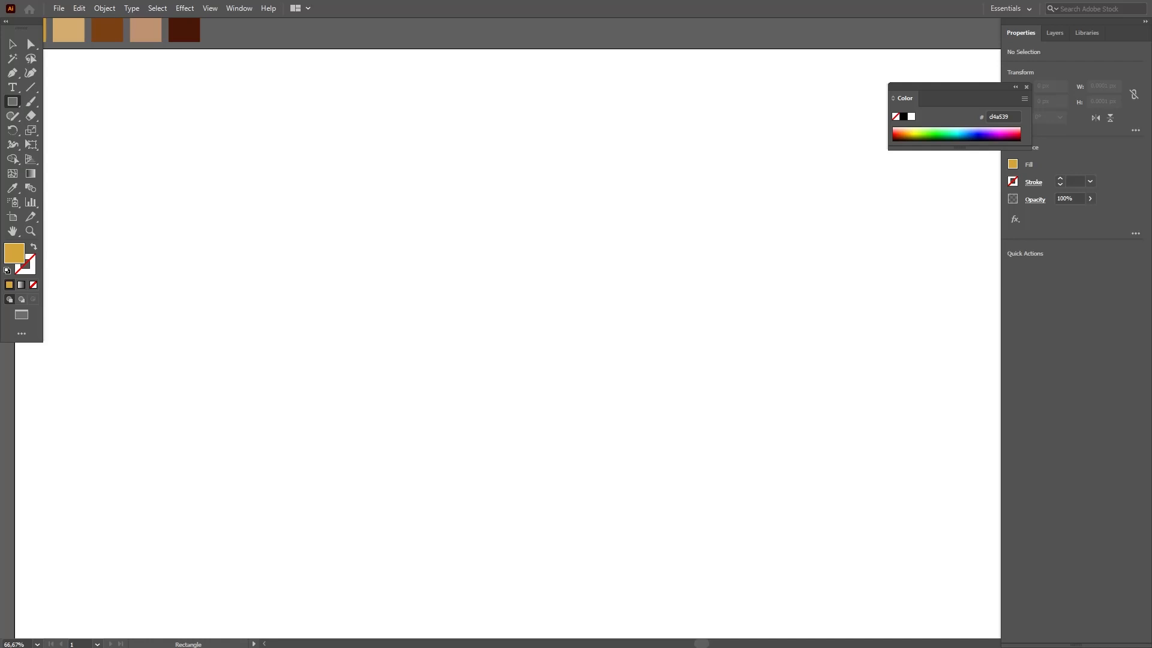
Draw a 510 px golden square and reduce it to a narrow wedge by moving its lower-left corner inward about 68 px
{"action": "left_click_drag", "start_coordinate": [420, 231], "coordinate": [708, 520]}
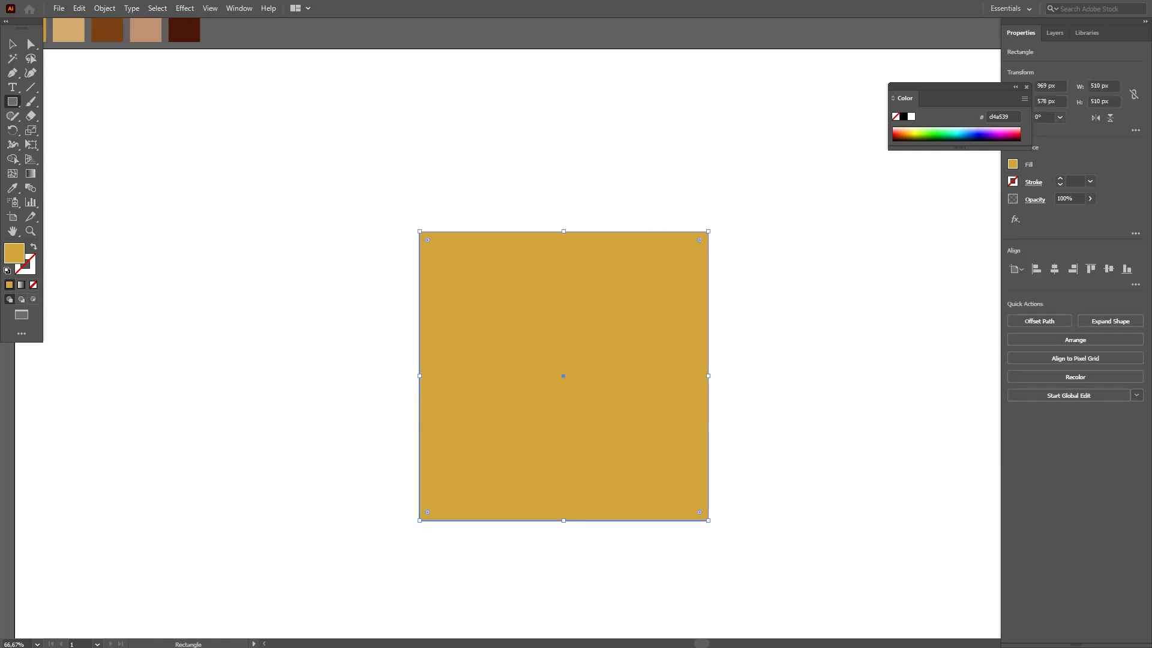
{"action": "key", "text": "a"}
{"action": "left_click_drag", "start_coordinate": [419, 520], "coordinate": [490, 520]}
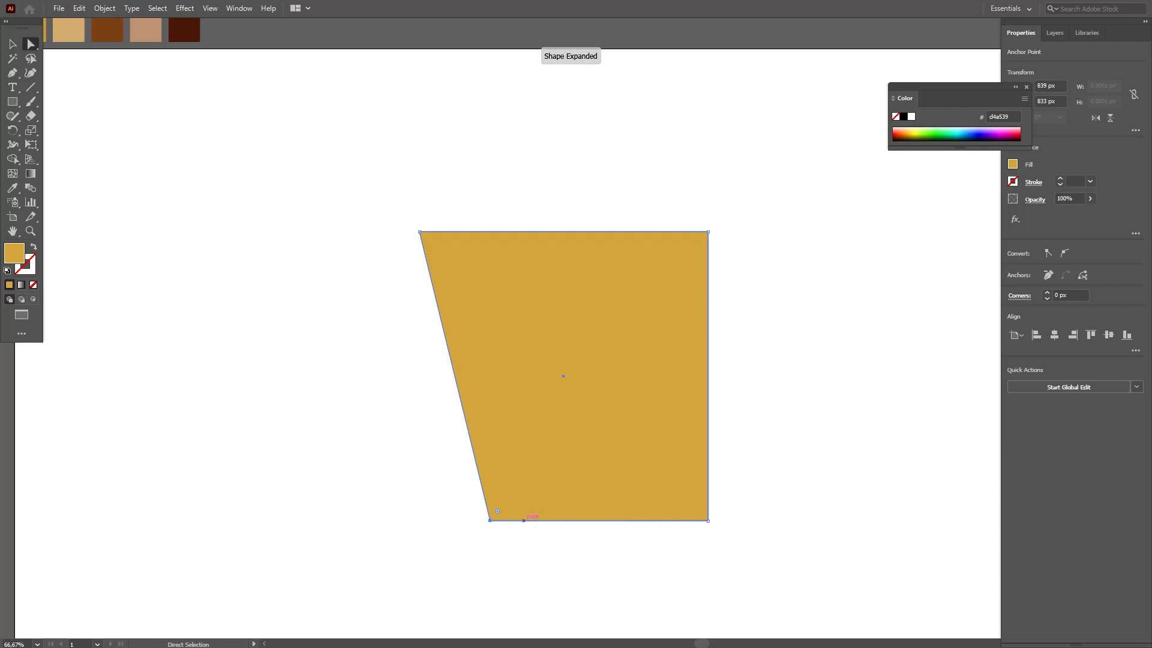
{"action": "left_click_drag", "start_coordinate": [490, 520], "coordinate": [458, 520]}
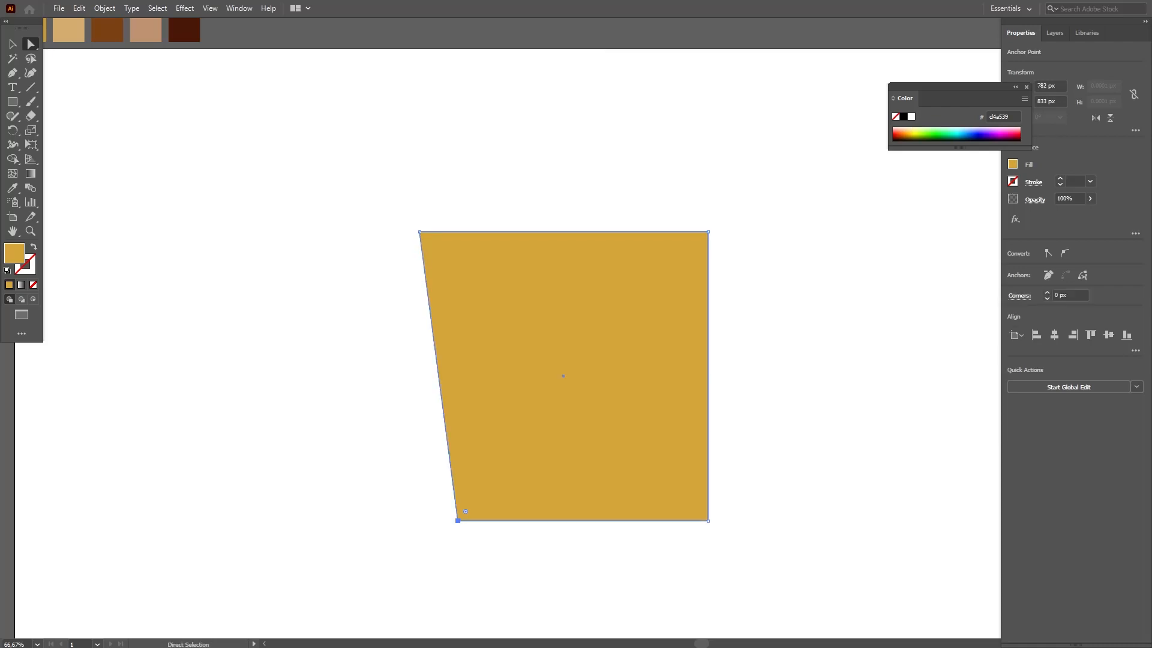
{"action": "left_click", "coordinate": [12, 72]}
{"action": "left_click", "coordinate": [12, 102]}
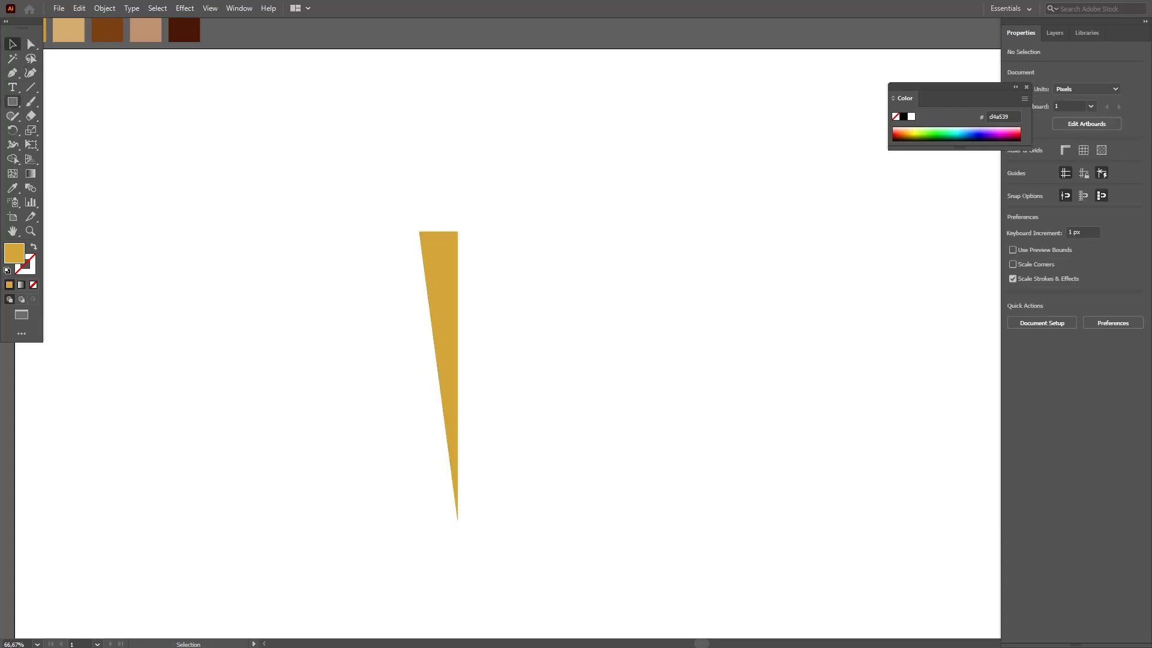
Draw a 510 px golden square flush against the vertical edge of the wedge
{"action": "left_click", "coordinate": [12, 101]}
{"action": "left_click", "coordinate": [71, 102]}
{"action": "left_click_drag", "start_coordinate": [457, 231], "coordinate": [747, 520]}
{"action": "key", "text": "v"}
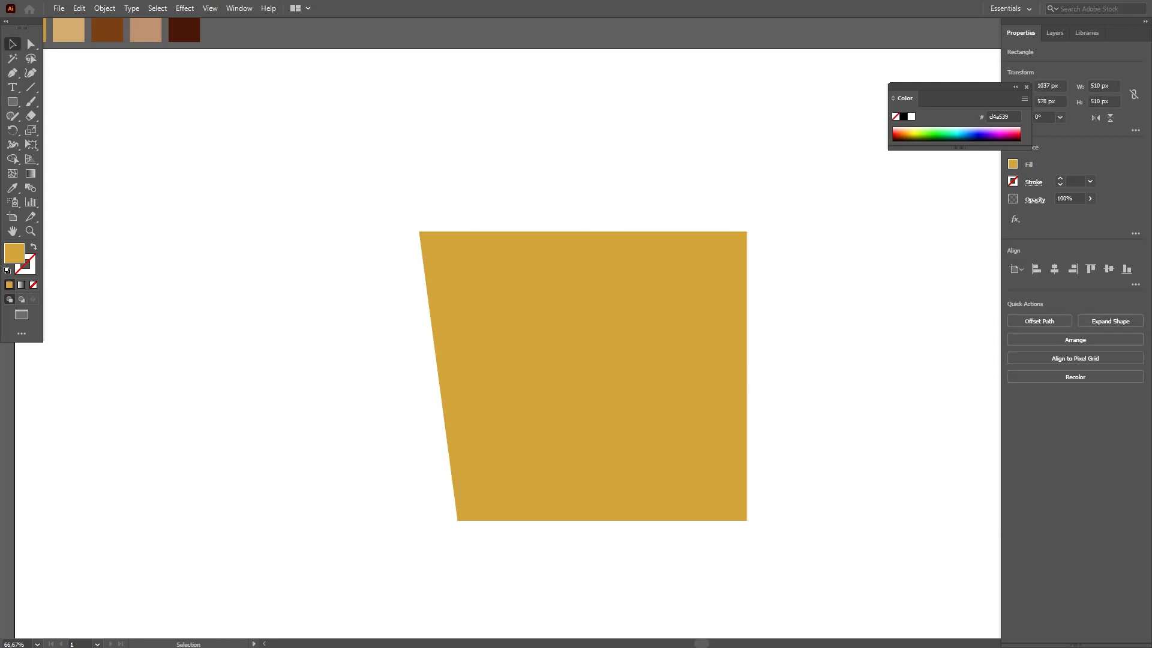
Place a horizontally flipped copy of the wedge on the square's opposite side and merge the three shapes with Shape Builder
{"action": "left_click", "coordinate": [438, 376]}
{"action": "left_click_drag", "start_coordinate": [438, 376], "coordinate": [766, 376]}
{"action": "left_click", "coordinate": [1095, 118]}
{"action": "left_click", "coordinate": [395, 169]}
{"action": "left_click_drag", "start_coordinate": [396, 169], "coordinate": [814, 475]}
{"action": "left_click", "coordinate": [13, 158]}
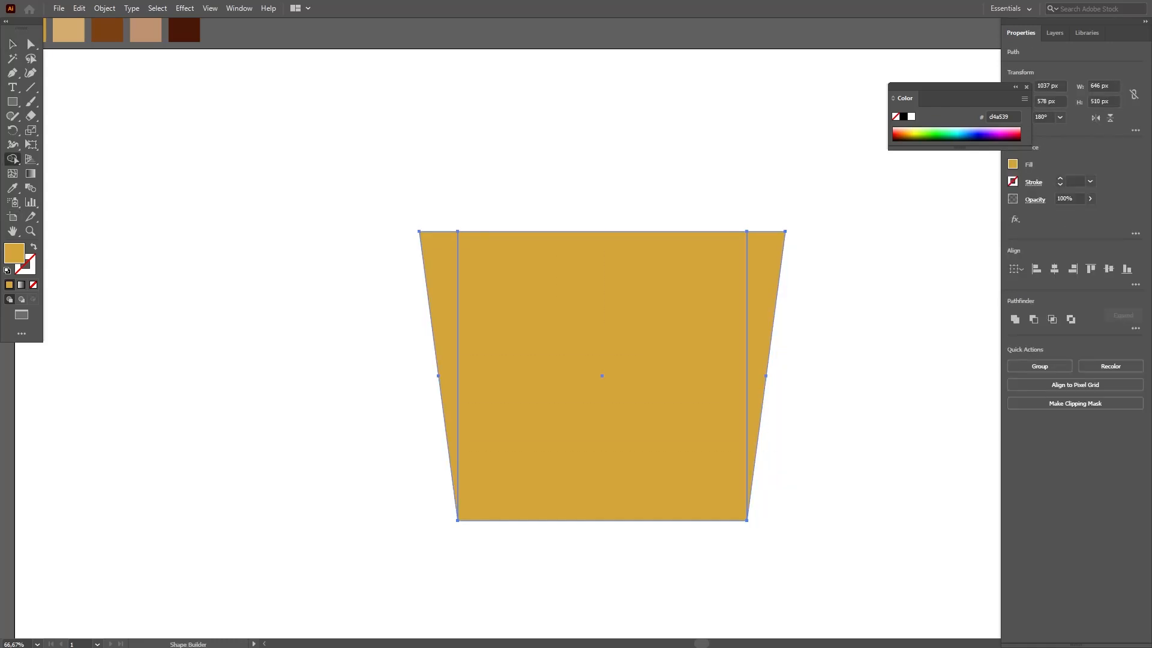
{"action": "mouse_move", "coordinate": [446, 300]}
{"action": "left_mouse_down"}
{"action": "mouse_move", "coordinate": [716, 294]}
{"action": "mouse_move", "coordinate": [761, 281]}
{"action": "left_mouse_up"}
Reposition the merged trapezoid and shorten it from its upper edge to form a low pot body
{"action": "left_click", "coordinate": [12, 44]}
{"action": "left_click", "coordinate": [359, 198]}
{"action": "left_click_drag", "start_coordinate": [659, 375], "coordinate": [603, 370]}
{"action": "left_click", "coordinate": [780, 335]}
{"action": "left_click", "coordinate": [604, 370]}
{"action": "left_click_drag", "start_coordinate": [547, 227], "coordinate": [546, 339]}
{"action": "scroll", "coordinate": [547, 324], "scroll_direction": "down", "scroll_amount": 2}
Draw a rim rectangle about 727 by 41 px, centre it horizontally and rest it on the pot body's upper edge
{"action": "left_click_drag", "start_coordinate": [12, 102], "coordinate": [66, 103]}
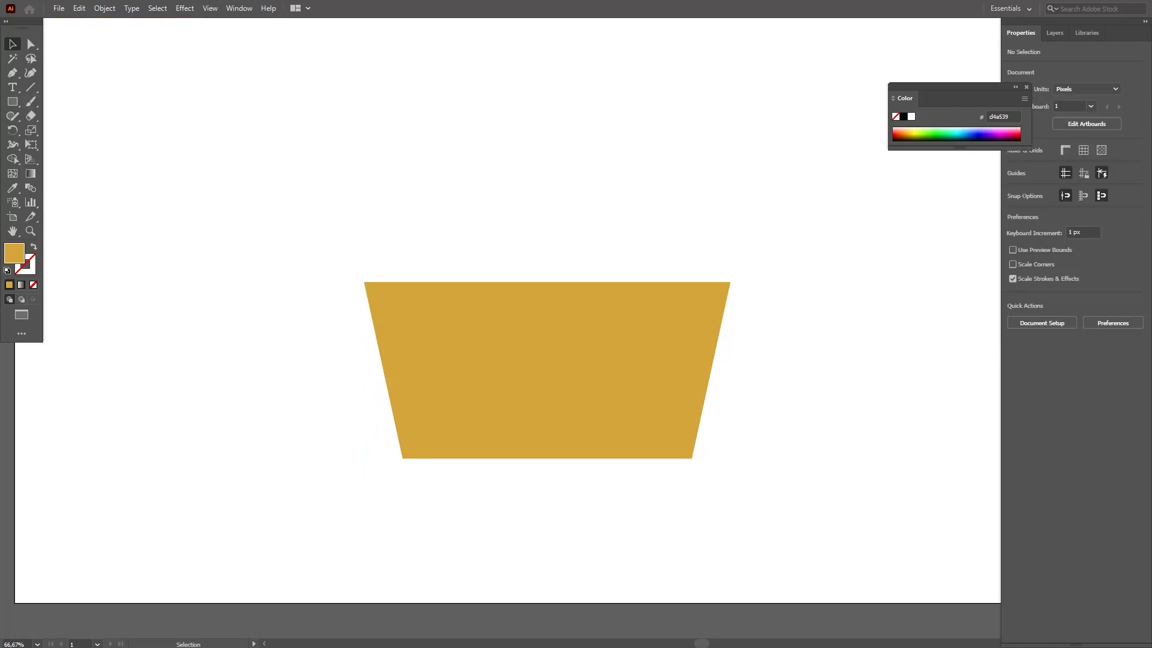
{"action": "left_click_drag", "start_coordinate": [339, 259], "coordinate": [751, 282]}
{"action": "key", "text": "v"}
{"action": "left_click", "coordinate": [672, 324]}
{"action": "left_click", "coordinate": [1054, 268]}
{"action": "left_click", "coordinate": [1109, 268]}
{"action": "key", "text": "ctrl+shift+a"}
{"action": "left_click_drag", "start_coordinate": [545, 270], "coordinate": [559, 196]}
{"action": "key", "text": "ctrl+shift+a"}
{"action": "scroll", "coordinate": [643, 234], "scroll_direction": "up", "scroll_amount": 1}
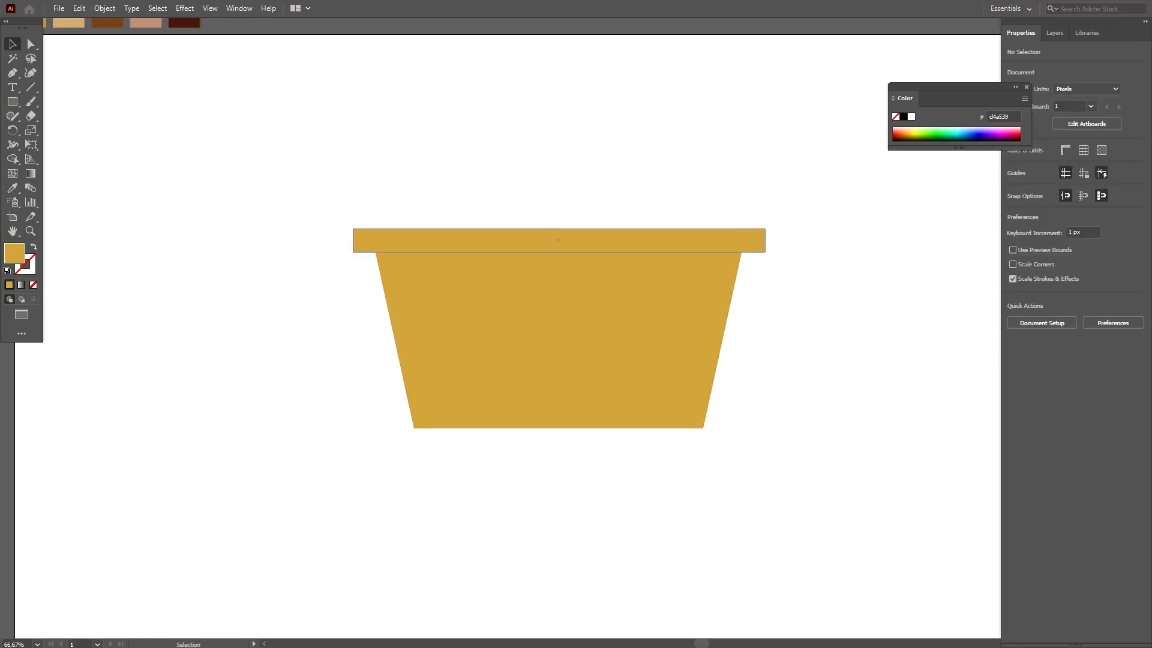
Round the two lower corners of the rim rectangle, leaving its upper corners square
{"action": "left_click", "coordinate": [643, 232]}
{"action": "key", "text": "a"}
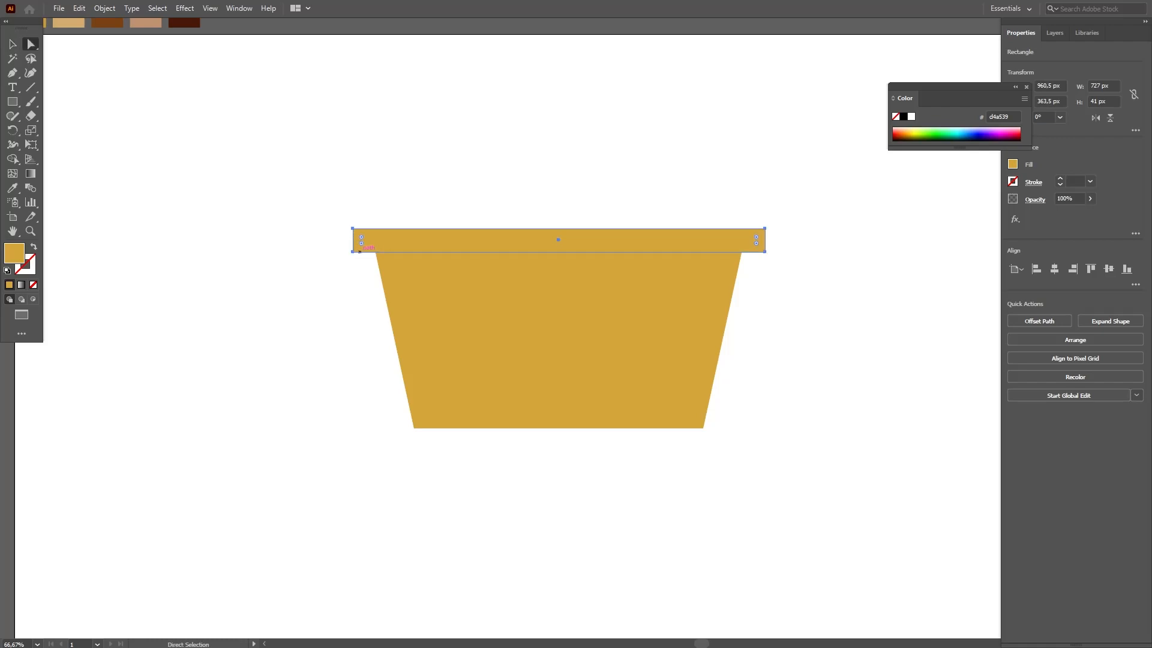
{"action": "left_click", "coordinate": [756, 243], "text": "shift"}
{"action": "left_click_drag", "start_coordinate": [756, 243], "coordinate": [750, 238]}
{"action": "key", "text": "ctrl+shift+a"}
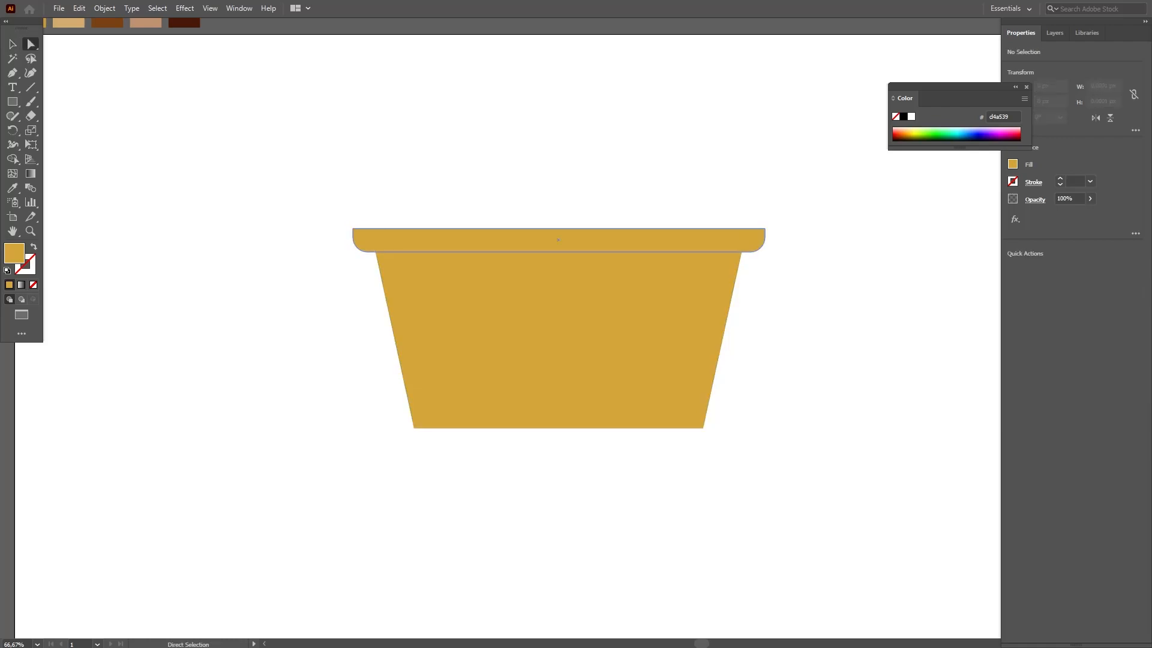
Select the rim and open its fill colour options
{"action": "key", "text": "v"}
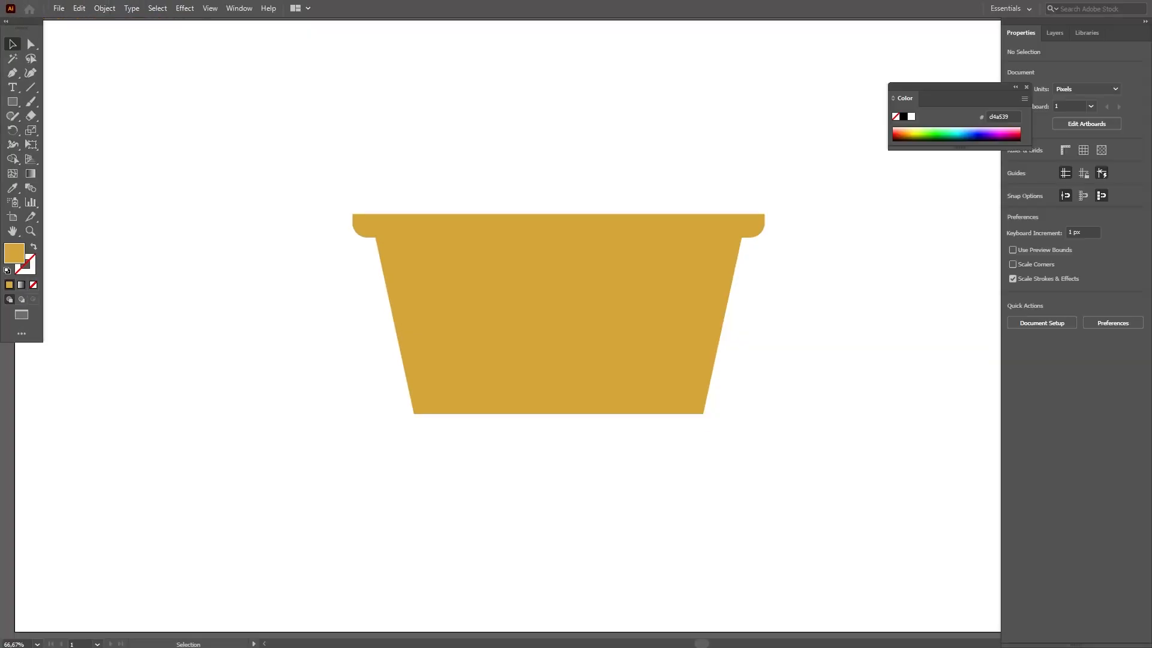
{"action": "left_click", "coordinate": [558, 254]}
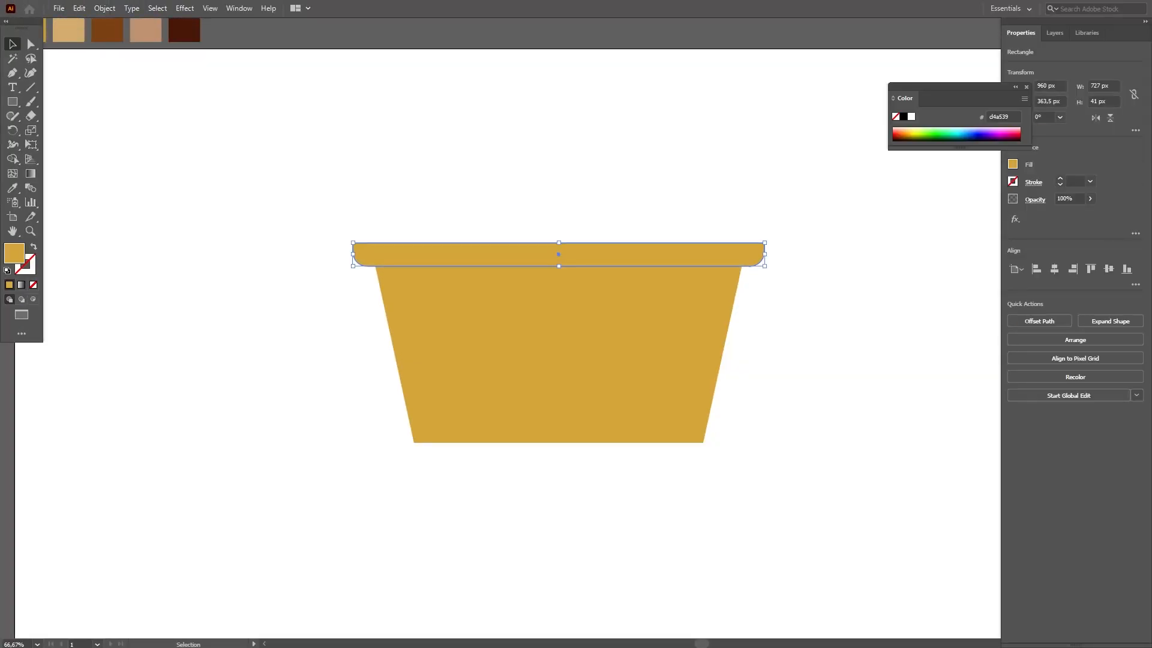
{"action": "left_click", "coordinate": [1012, 164]}
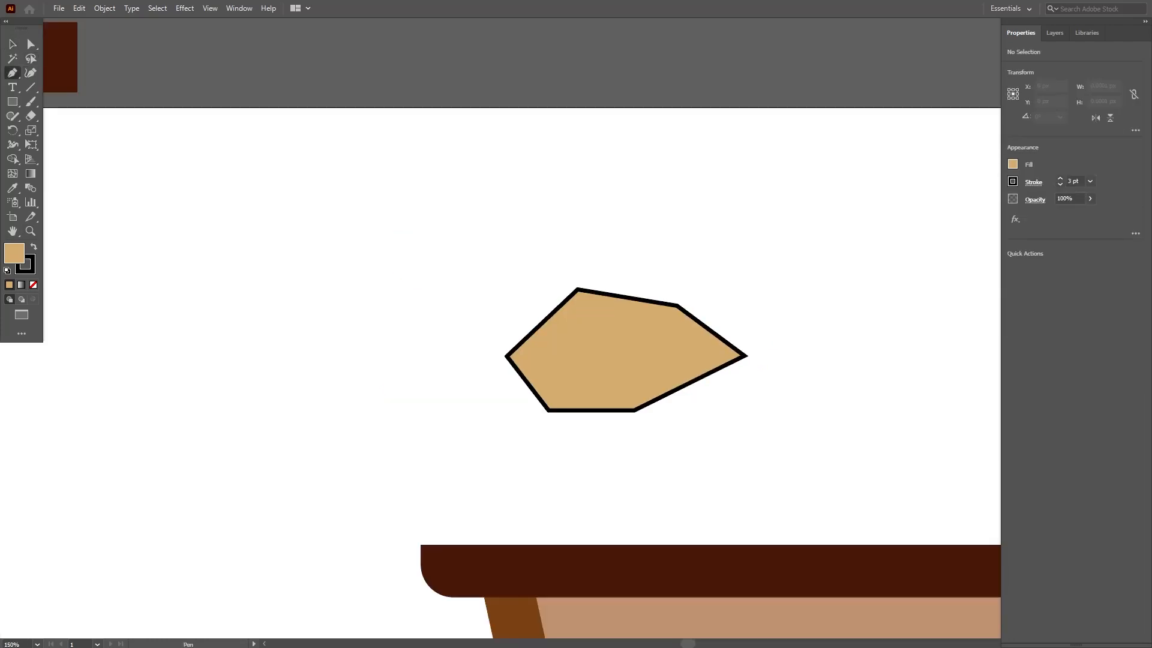
Draw a line about 40 px long with the Pen tool from the tan polygon's upper vertex diagonally into the shape
{"action": "left_click_drag", "start_coordinate": [577, 287], "coordinate": [589, 336]}
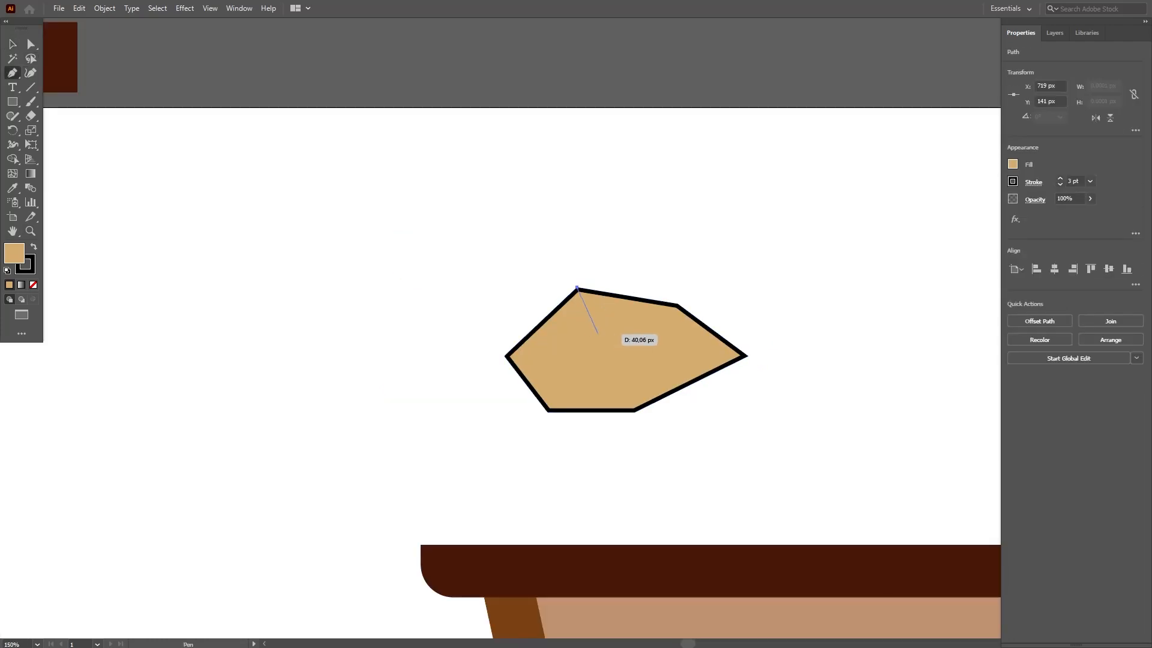
{"action": "left_click", "coordinate": [597, 333]}
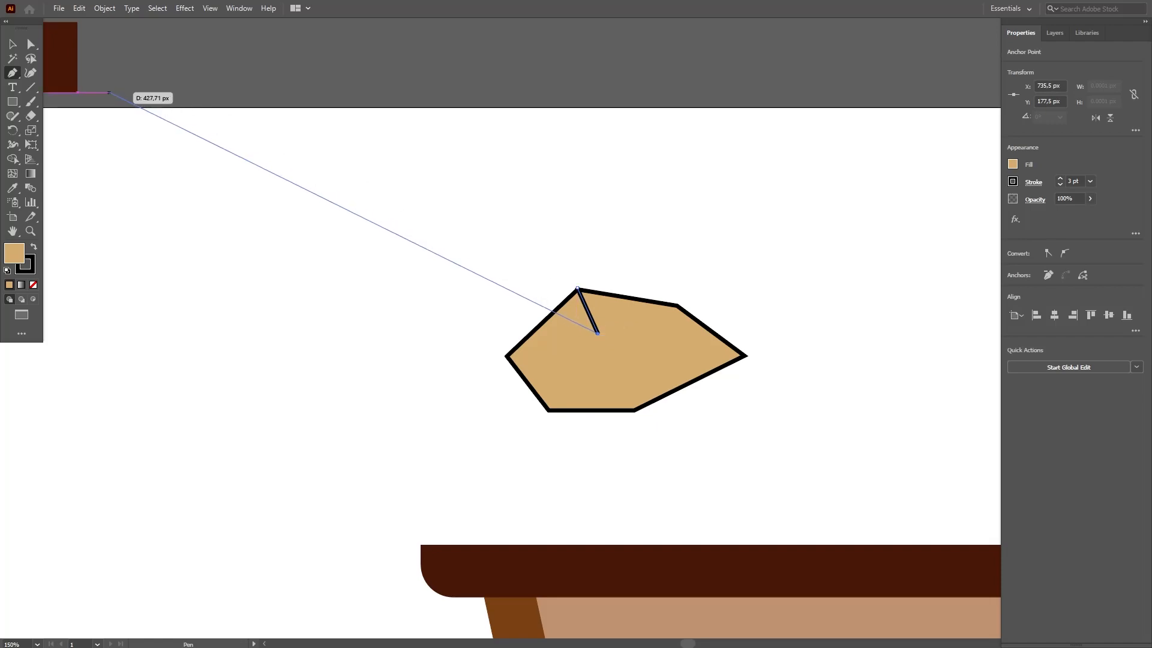
{"action": "left_click", "coordinate": [12, 44]}
{"action": "key", "text": "ctrl+shift+a"}
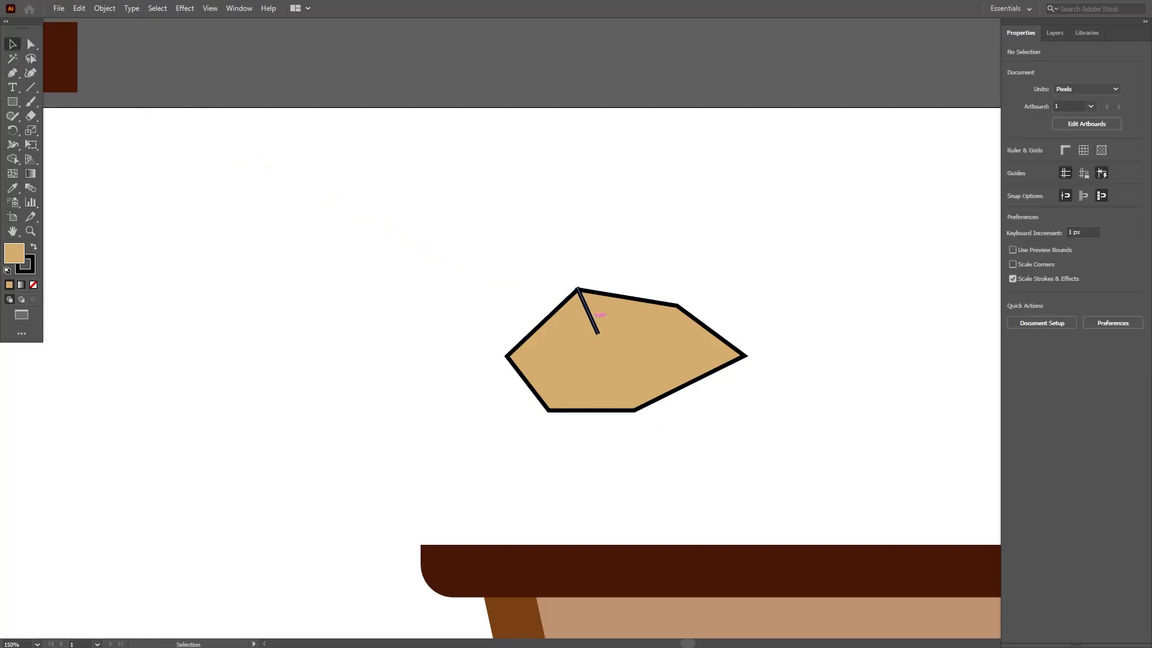
Expand the fill and stroke of the short diagonal line into outlined shapes
{"action": "left_click", "coordinate": [591, 320]}
{"action": "left_click", "coordinate": [104, 9]}
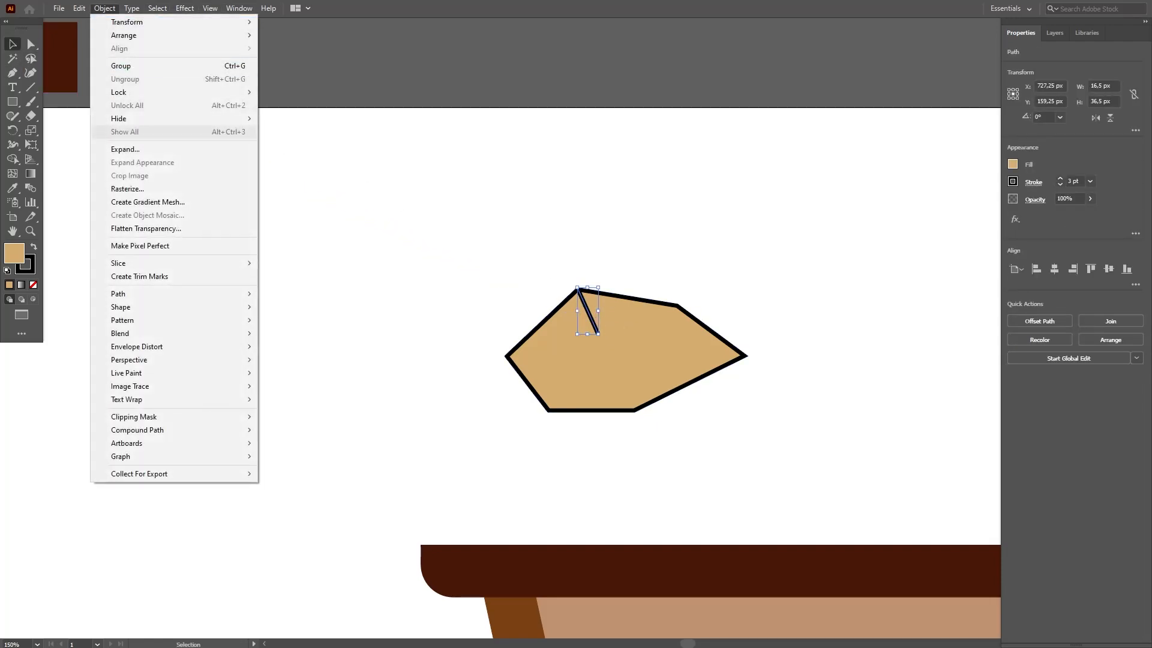
{"action": "left_click", "coordinate": [120, 148]}
{"action": "key", "text": "Return"}
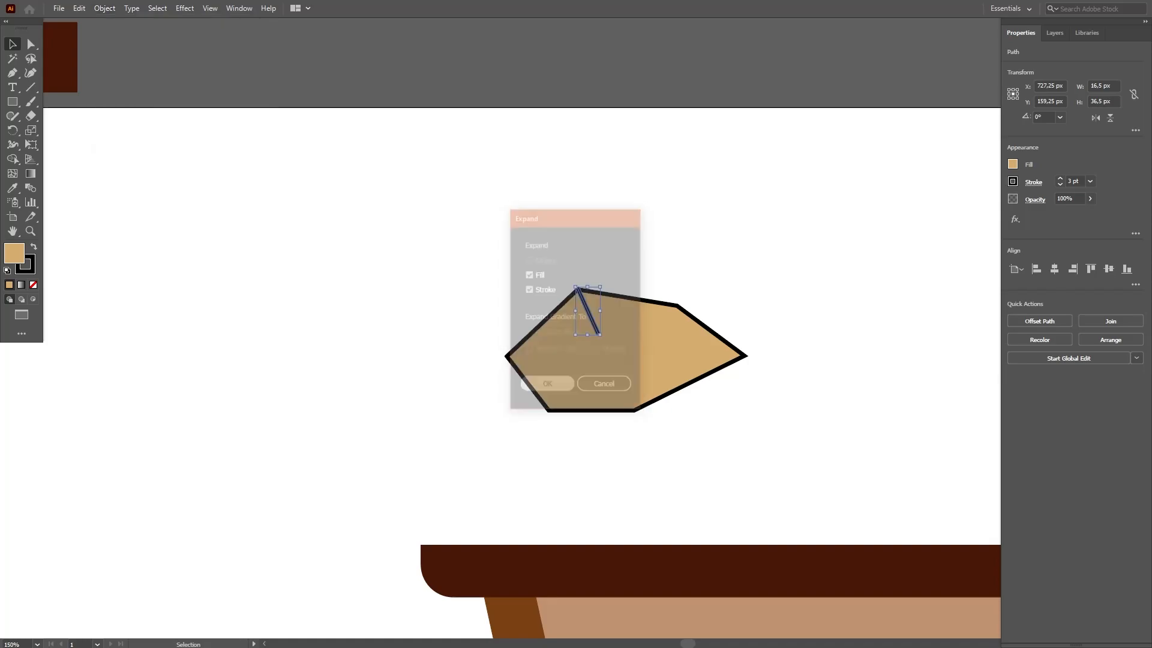
{"action": "key", "text": "ctrl+shift+a"}
Shift the expanded line slightly downward and collapse its lower end to a single point to form a tapered crack
{"action": "key", "text": "z"}
{"action": "left_click", "coordinate": [586, 314]}
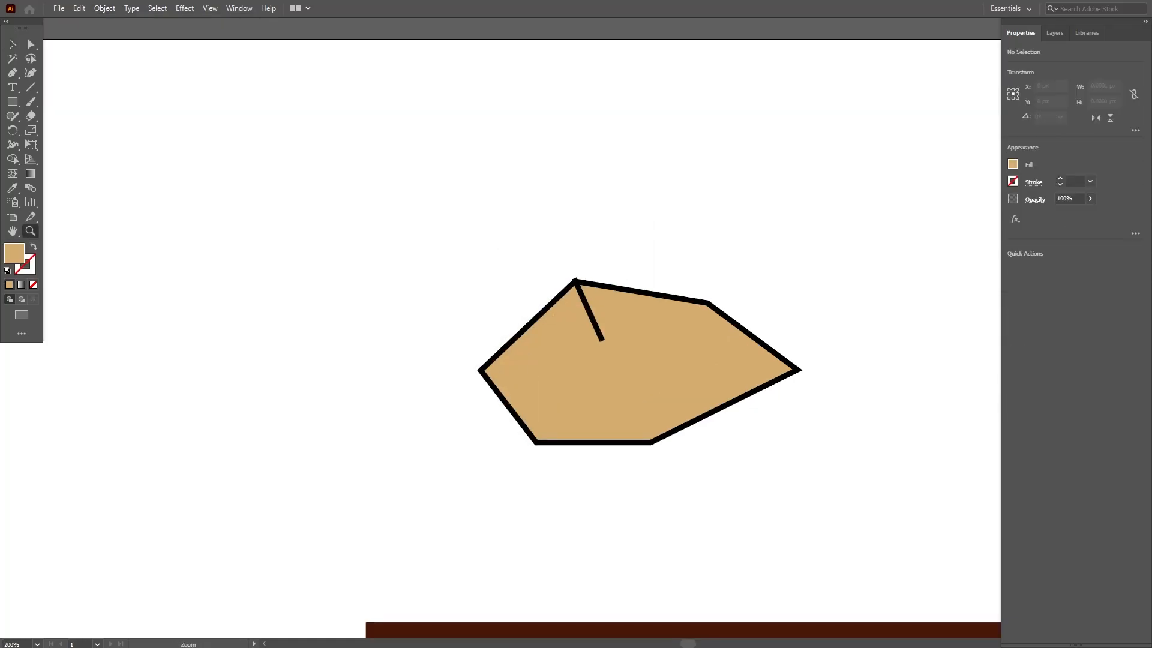
{"action": "left_click", "coordinate": [641, 273]}
{"action": "left_click", "coordinate": [606, 306]}
{"action": "key", "text": "v"}
{"action": "left_click_drag", "start_coordinate": [553, 343], "coordinate": [553, 349]}
{"action": "key", "text": "ctrl+shift+a"}
{"action": "left_click", "coordinate": [547, 342]}
{"action": "key", "text": "a"}
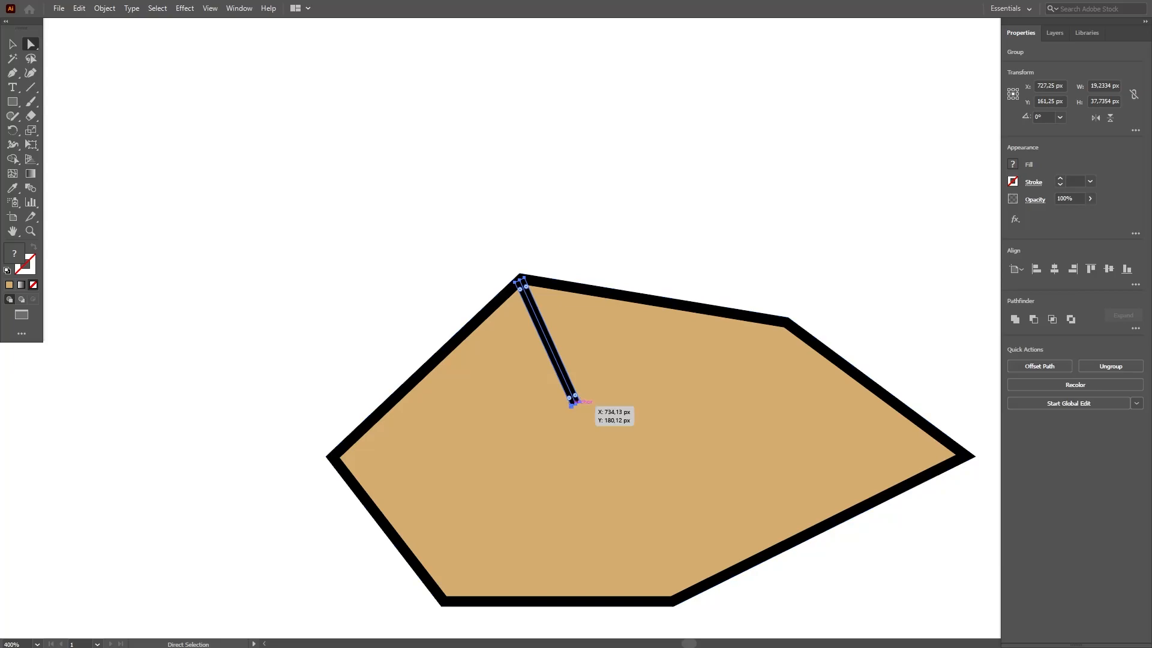
{"action": "left_click", "coordinate": [571, 405]}
{"action": "left_click", "coordinate": [579, 402], "text": "shift"}
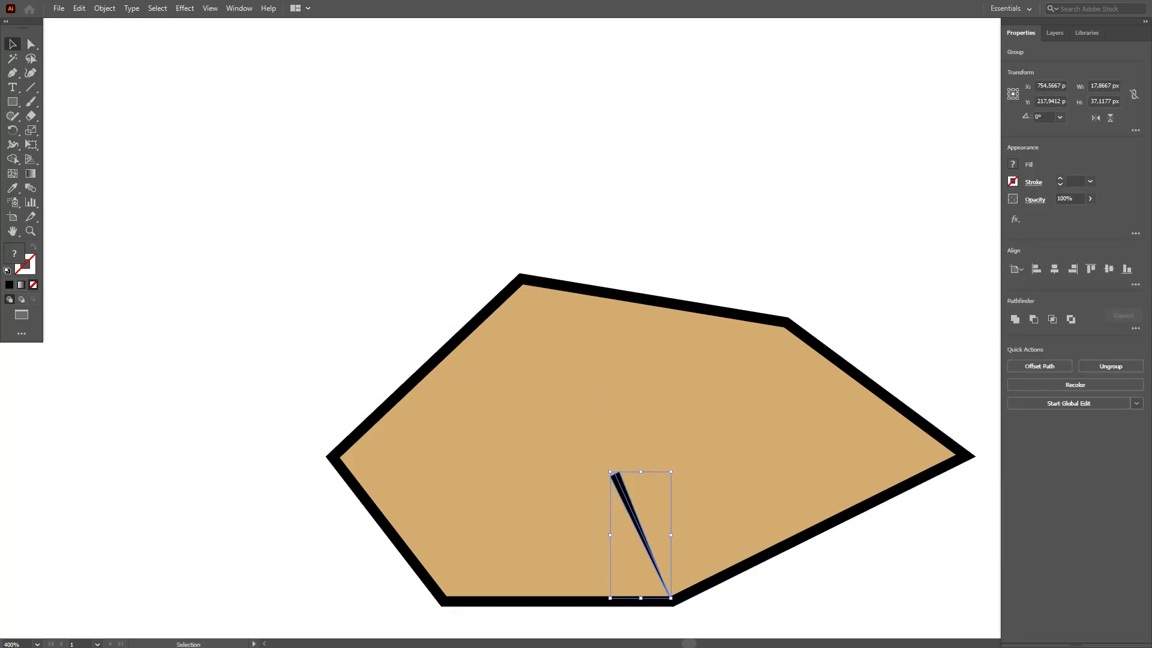
{"action": "key", "text": "ctrl+y"}
{"action": "key", "text": "ctrl+shift+a"}
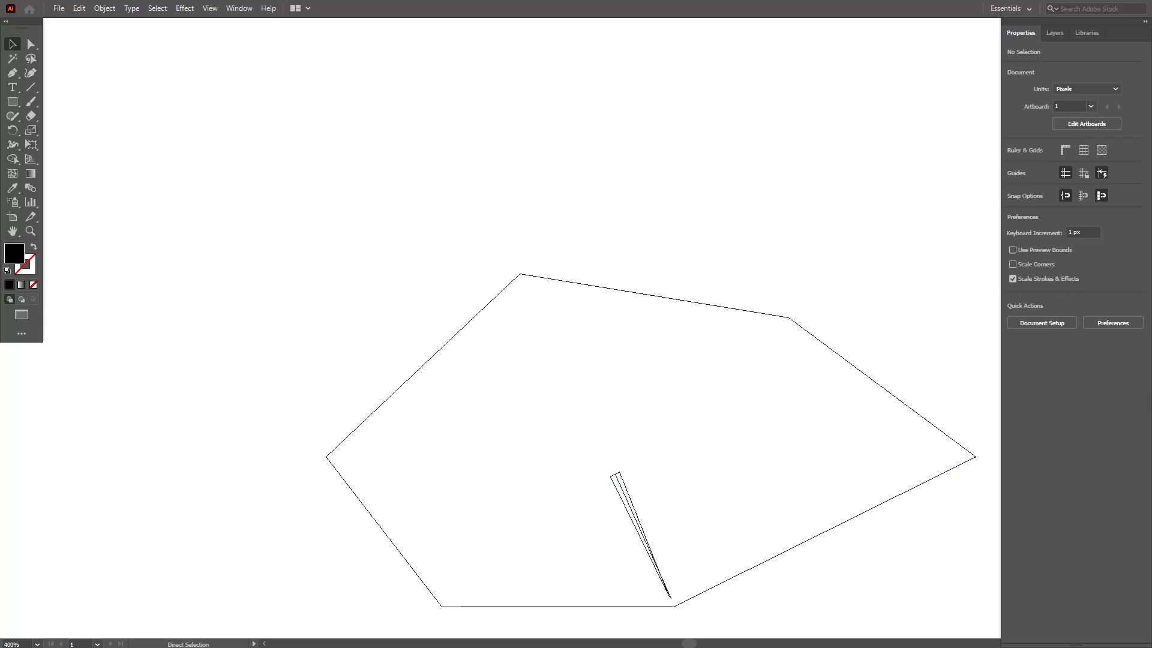
{"action": "key", "text": "ctrl+y"}
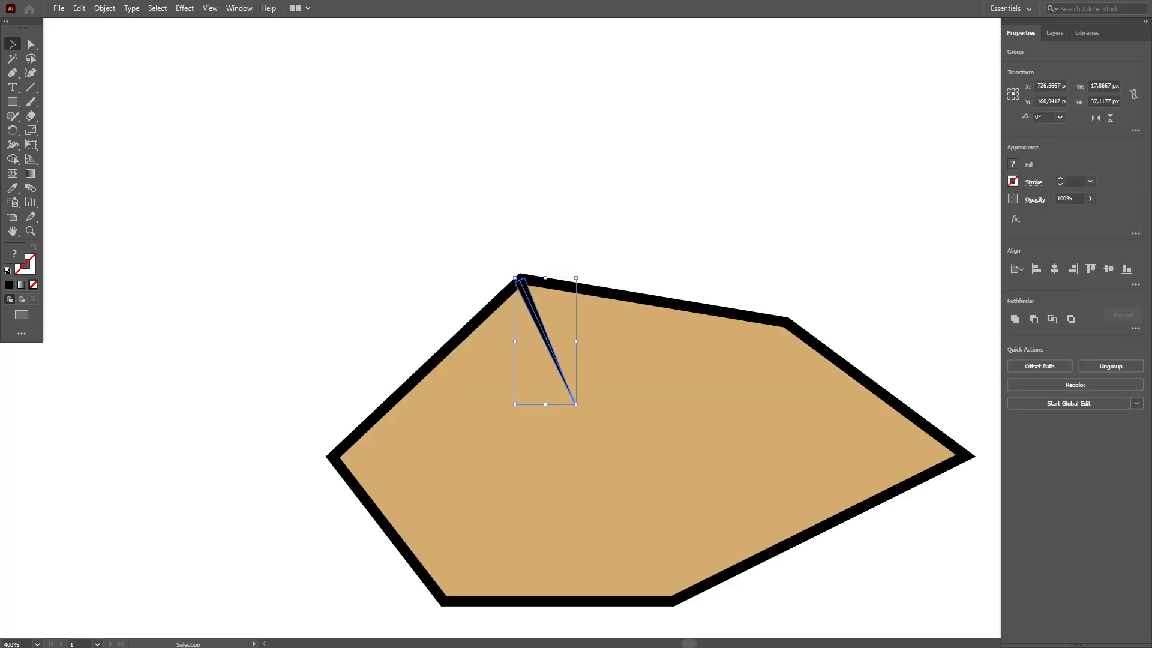
Duplicate the tapered crack, flip the copy horizontally and vertically, and attach its wide end to the polygon's lower-right vertex
{"action": "key", "text": "ctrl+shift+a"}
{"action": "left_click_drag", "start_coordinate": [533, 312], "coordinate": [628, 505], "text": "alt"}
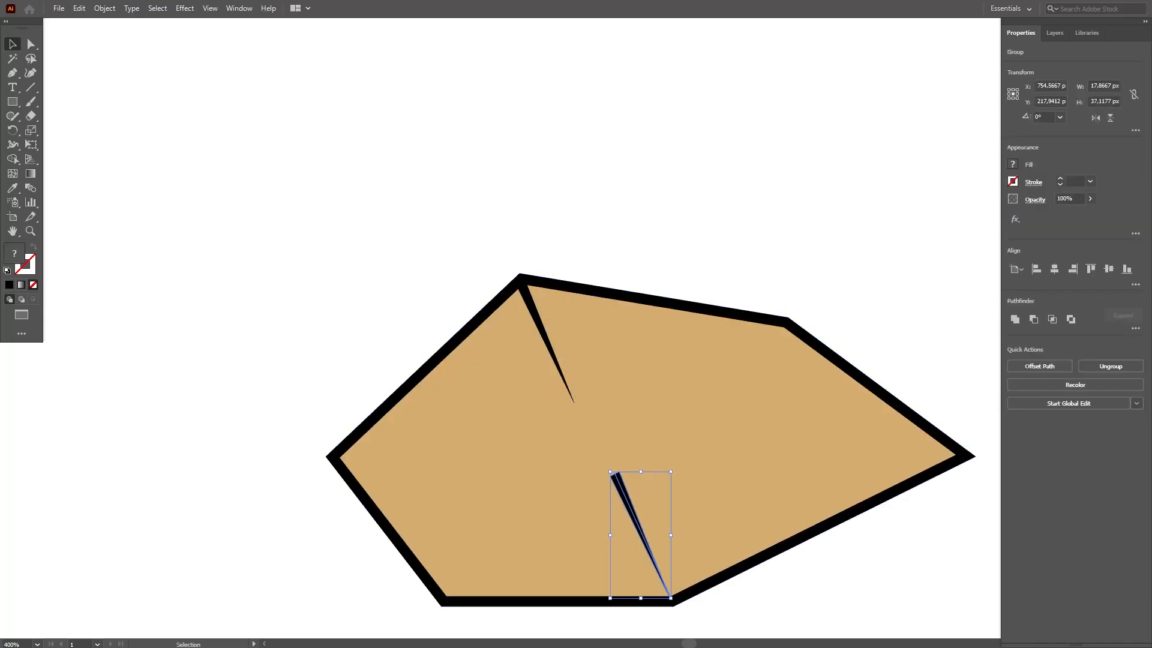
{"action": "left_click", "coordinate": [1096, 117]}
{"action": "left_click", "coordinate": [1109, 118]}
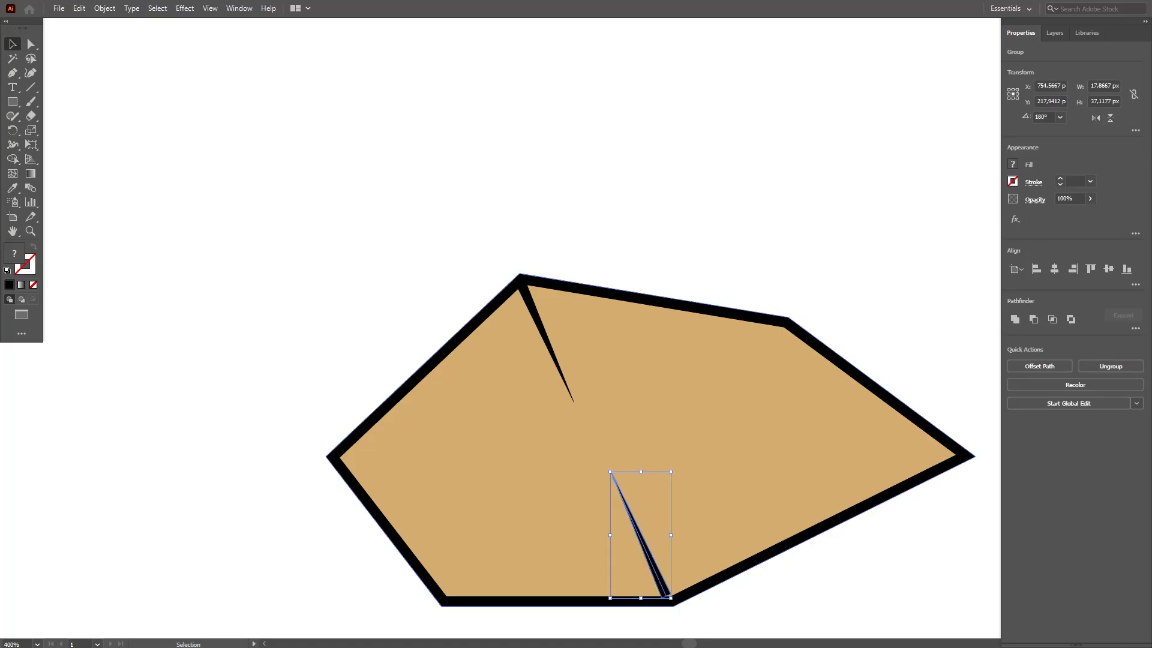
{"action": "left_click_drag", "start_coordinate": [669, 596], "coordinate": [671, 596]}
{"action": "left_click_drag", "start_coordinate": [657, 547], "coordinate": [658, 549]}
{"action": "key", "text": "ctrl+shift+a"}
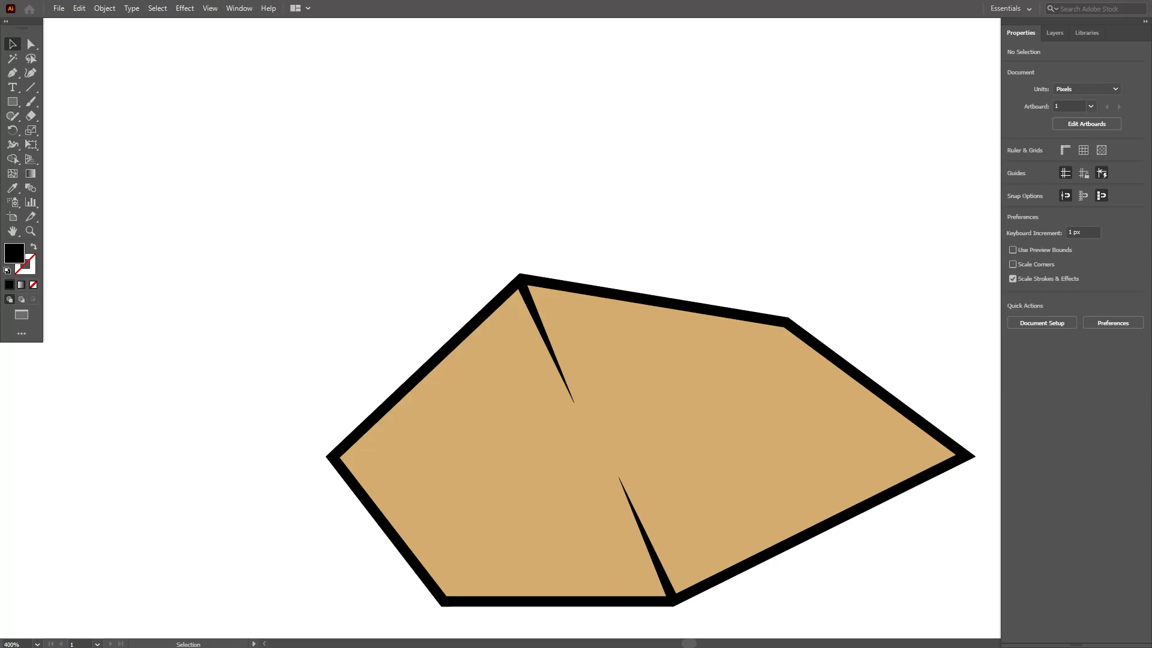
Draw a closed highlight facet with the Pen tool between the tan polygon's upper vertex, rightmost vertex and upper-right vertex
{"action": "scroll", "coordinate": [651, 418], "scroll_direction": "down", "scroll_amount": 2}
{"action": "scroll", "coordinate": [650, 397], "scroll_direction": "up", "scroll_amount": 1}
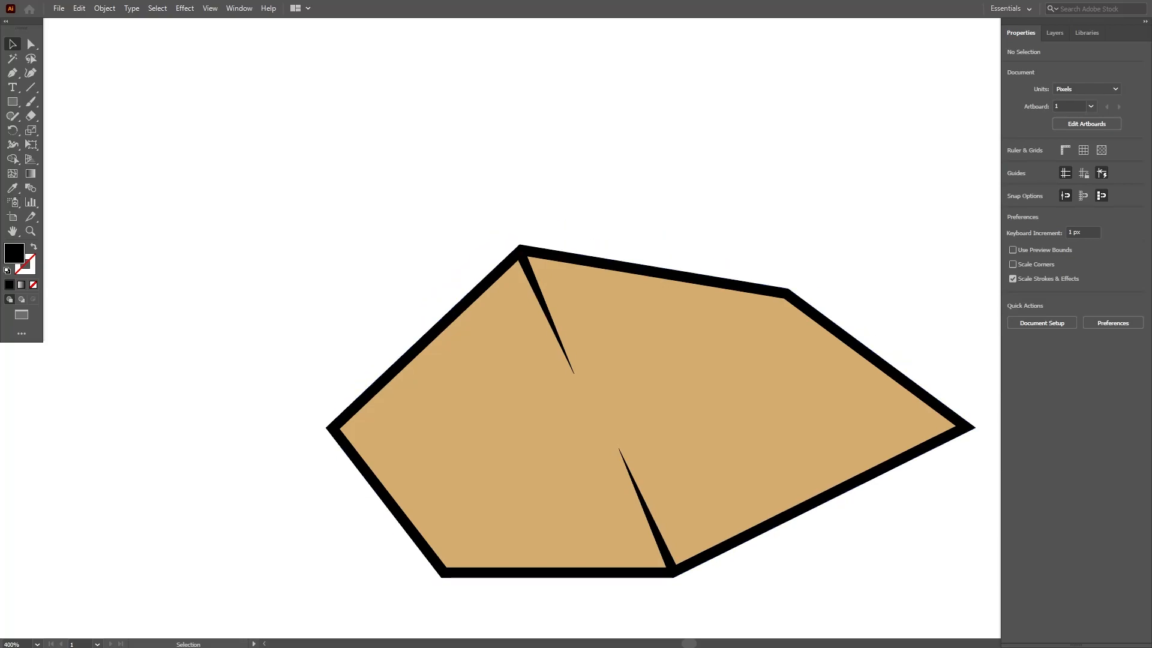
{"action": "left_click_drag", "start_coordinate": [321, 128], "coordinate": [234, 128]}
{"action": "scroll", "coordinate": [360, 246], "scroll_direction": "up", "scroll_amount": 2}
{"action": "left_click_drag", "start_coordinate": [360, 246], "coordinate": [456, 238]}
{"action": "scroll", "coordinate": [455, 239], "scroll_direction": "up", "scroll_amount": 1}
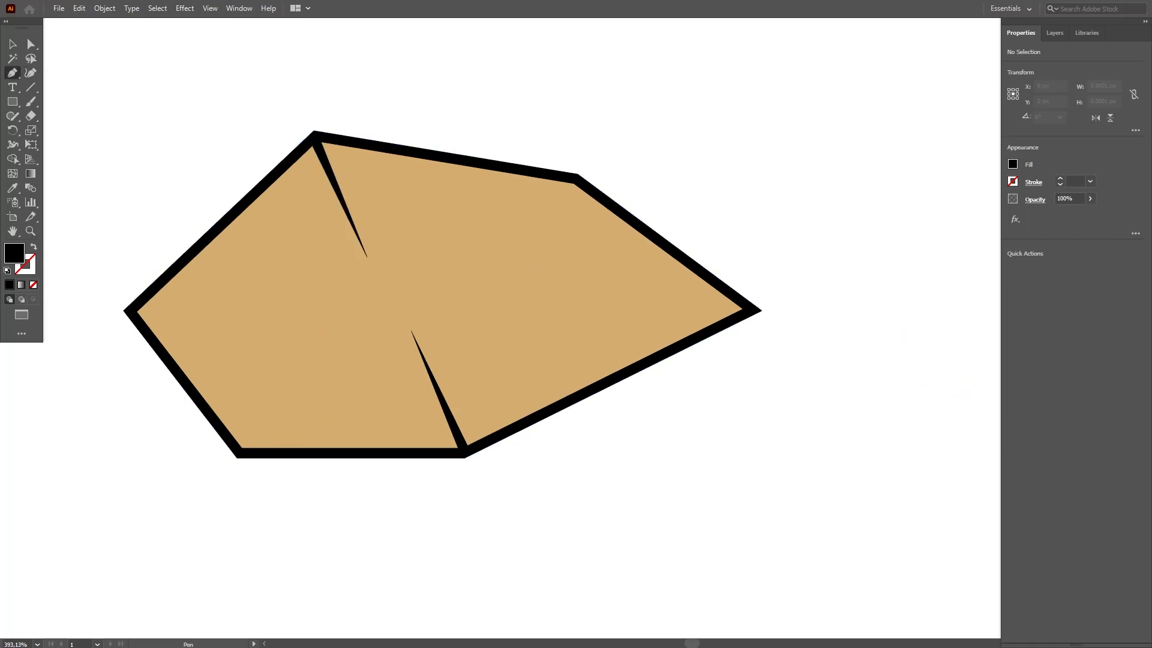
{"action": "left_click", "coordinate": [317, 139]}
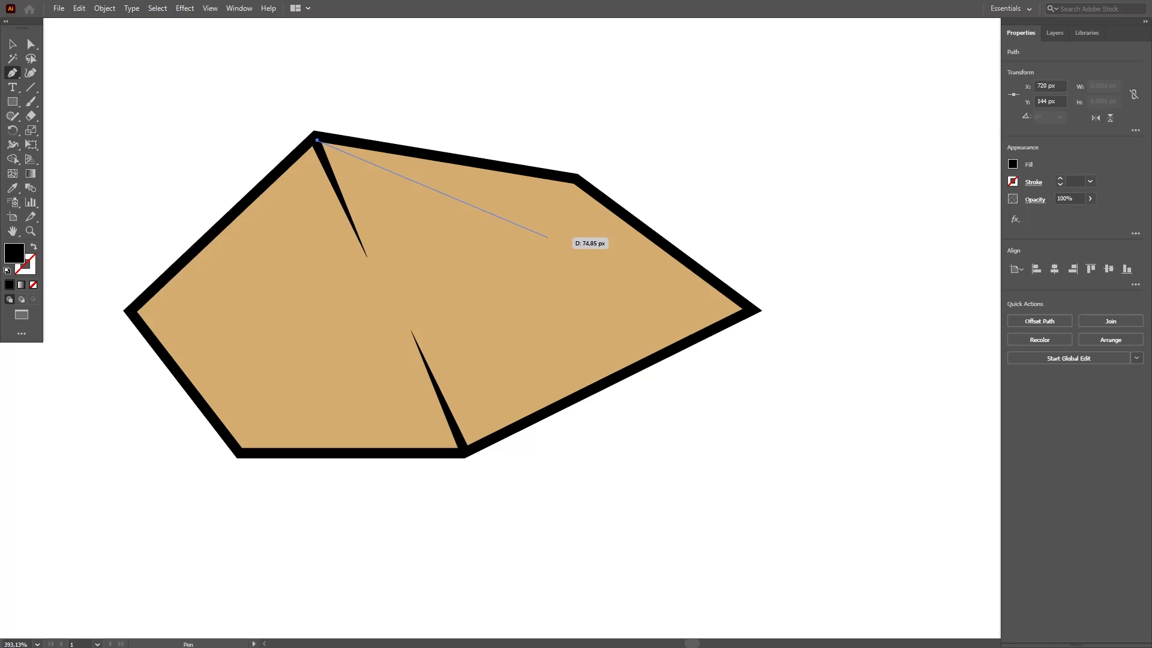
{"action": "left_click", "coordinate": [547, 231]}
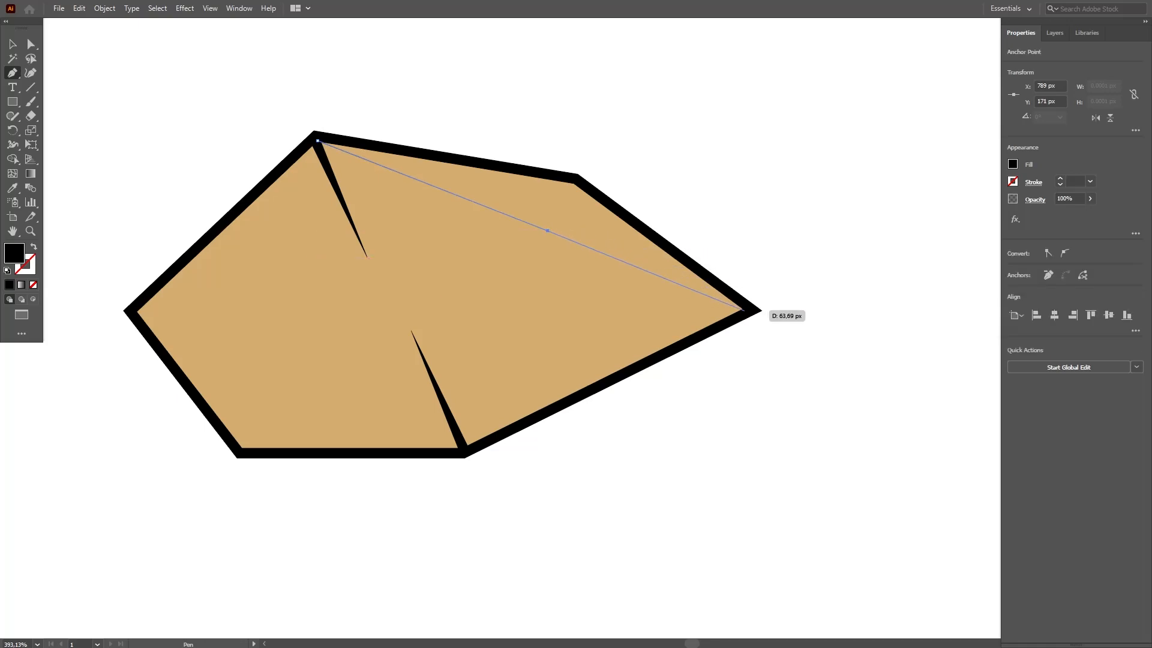
{"action": "left_click", "coordinate": [748, 310]}
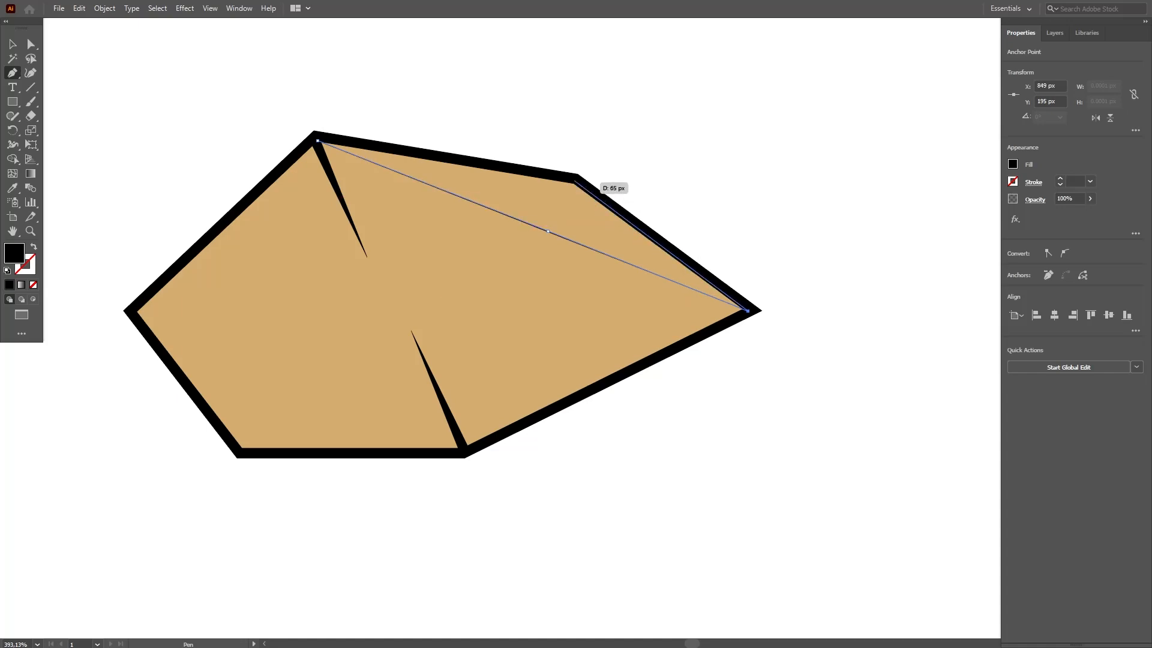
{"action": "left_click", "coordinate": [577, 178]}
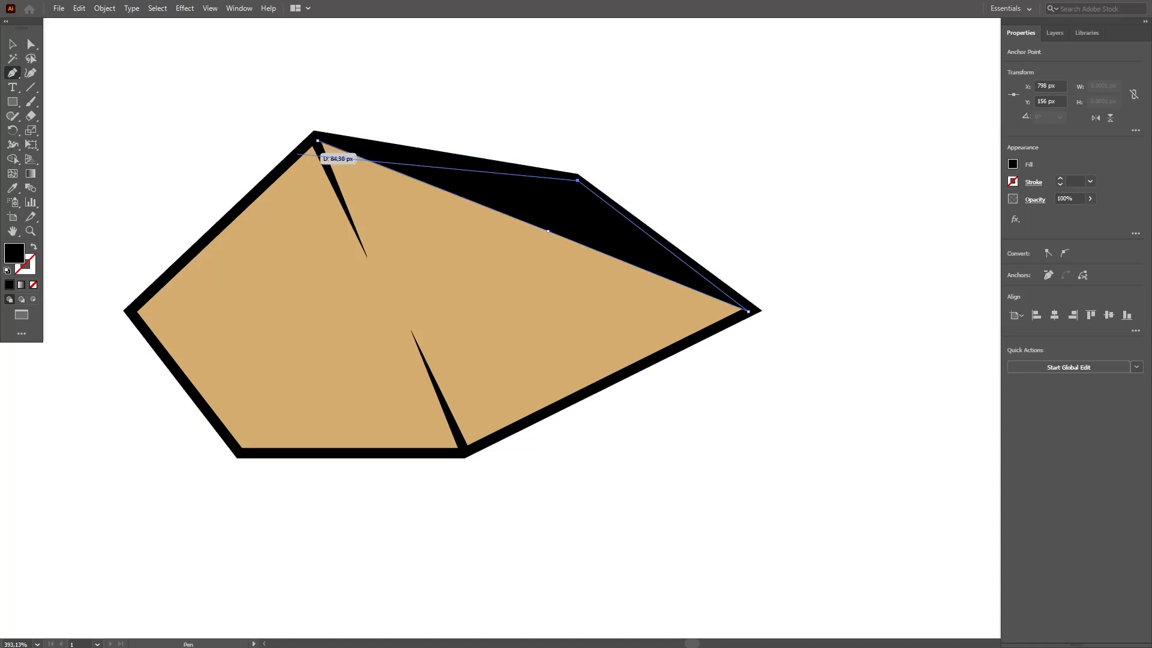
{"action": "left_click", "coordinate": [318, 139]}
Fill the highlight facet with white and set its opacity to 44%
{"action": "key", "text": "v"}
{"action": "left_click", "coordinate": [1013, 164]}
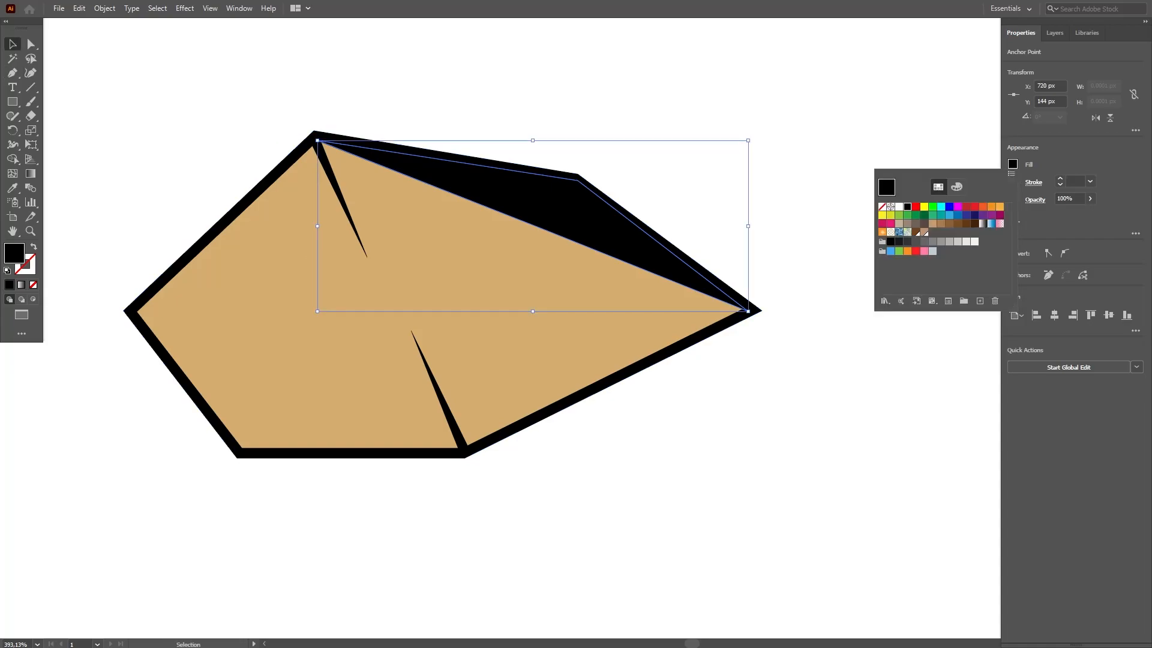
{"action": "left_click", "coordinate": [897, 207]}
{"action": "key", "text": "Escape"}
{"action": "left_click_drag", "start_coordinate": [1088, 213], "coordinate": [1065, 213]}
{"action": "left_click", "coordinate": [834, 276]}
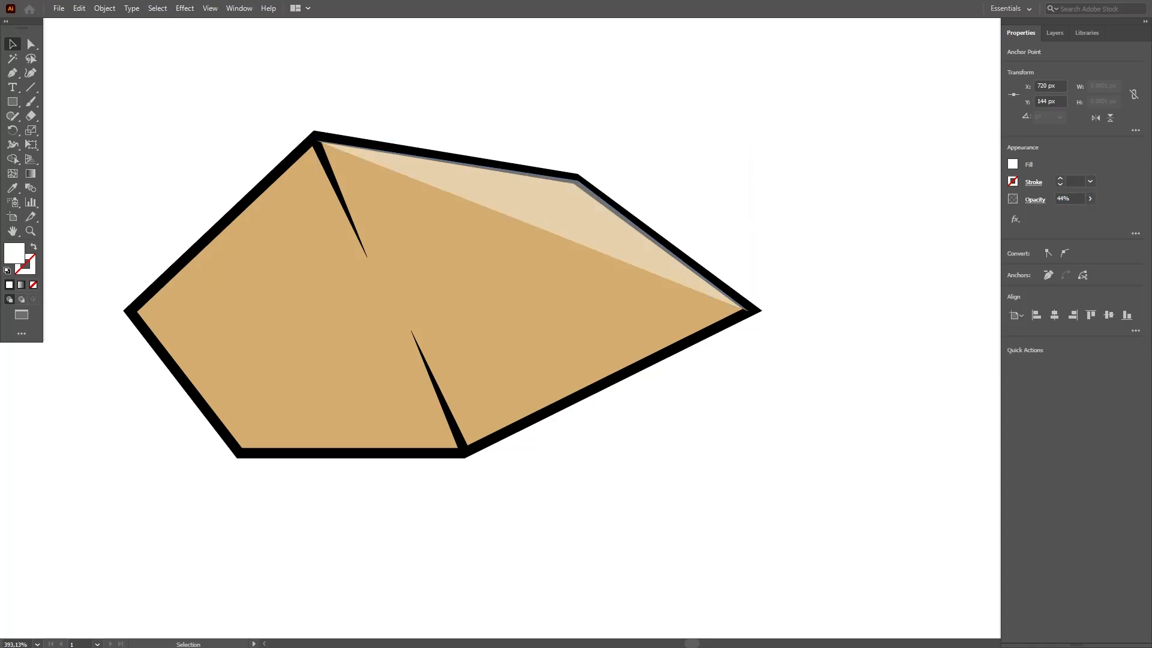
{"action": "left_click", "coordinate": [708, 337]}
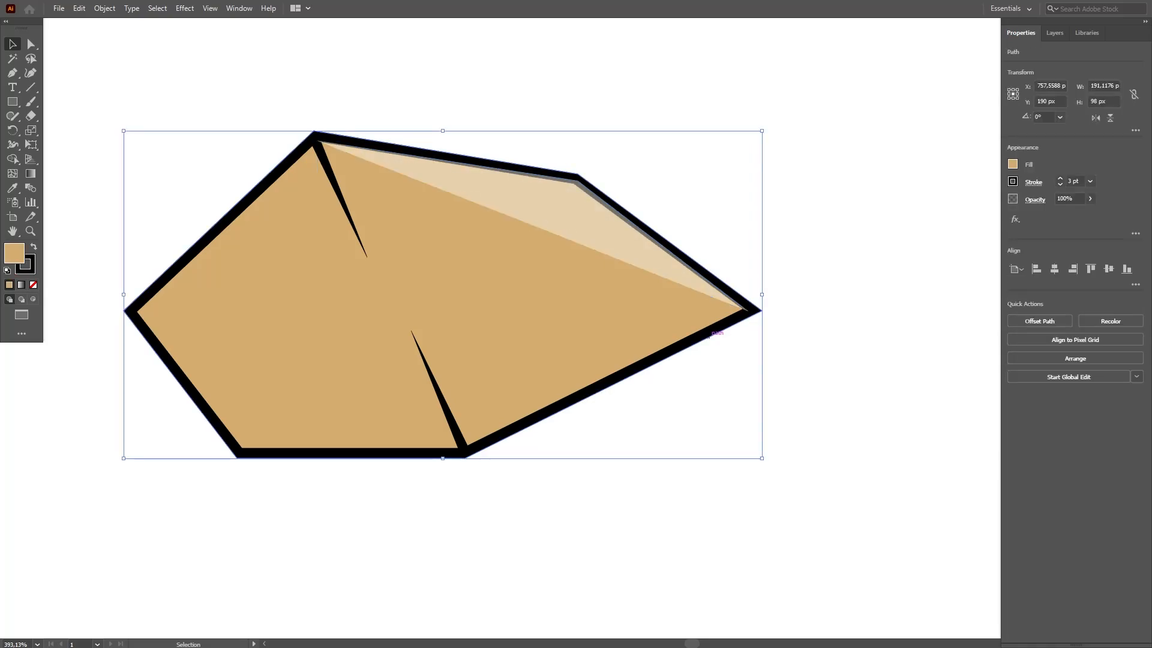
Expand the tan polygon's fill and stroke into separate shapes and ungroup them
{"action": "left_click", "coordinate": [105, 8]}
{"action": "left_click", "coordinate": [143, 163]}
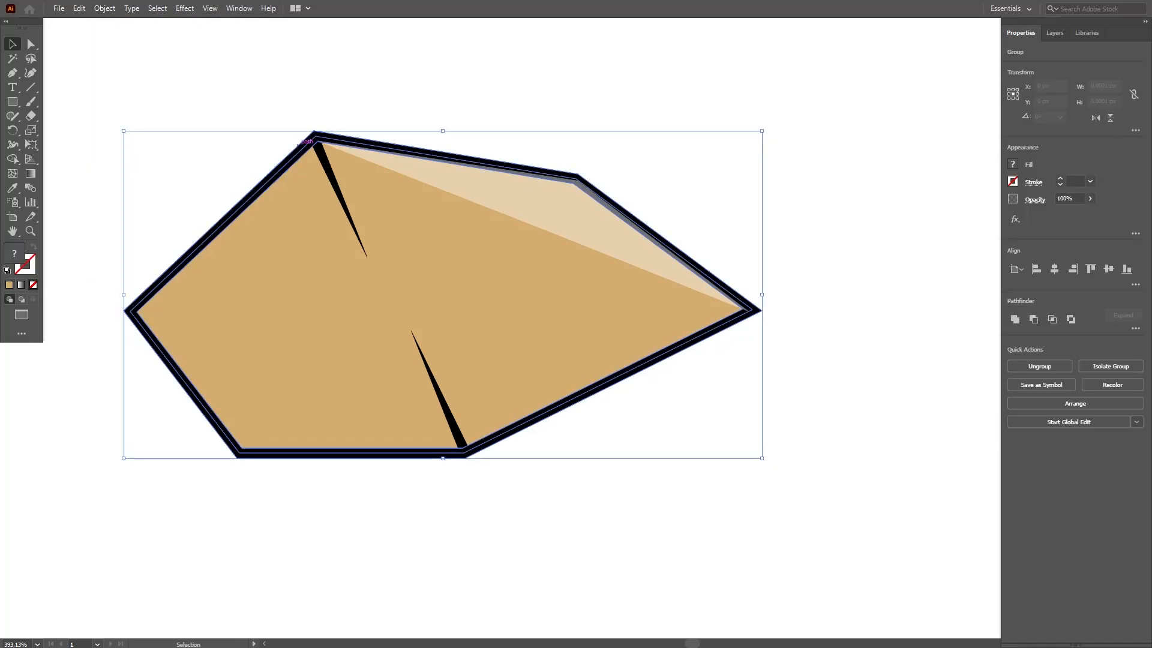
{"action": "double_click", "coordinate": [300, 143]}
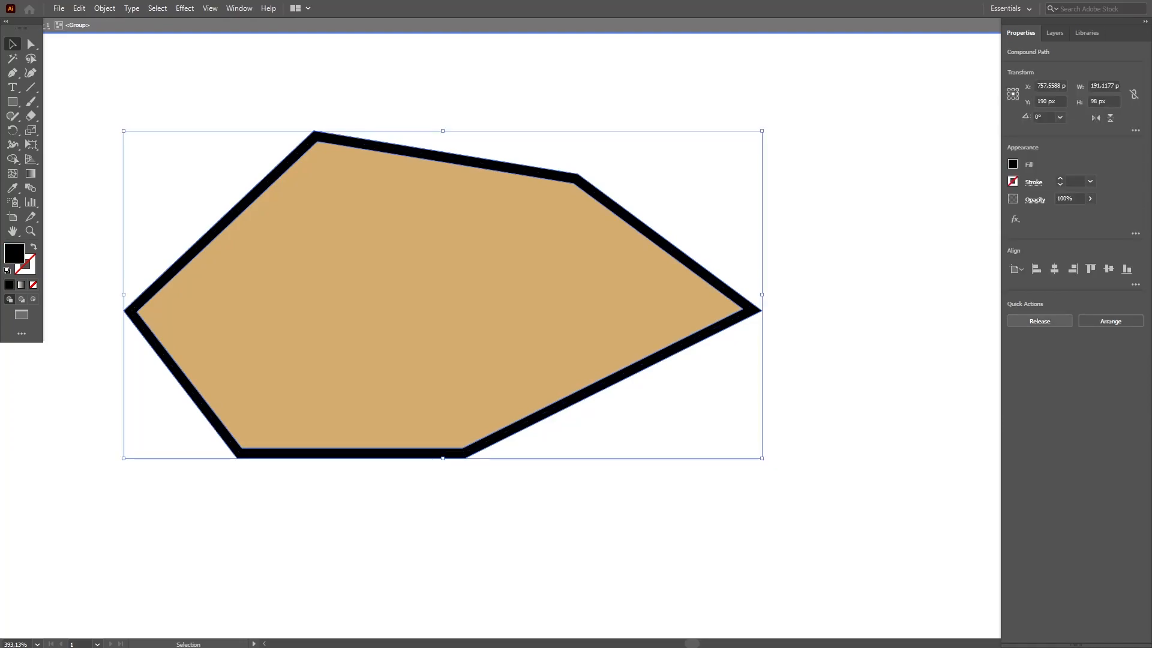
{"action": "left_click", "coordinate": [441, 294]}
{"action": "right_click", "coordinate": [891, 264]}
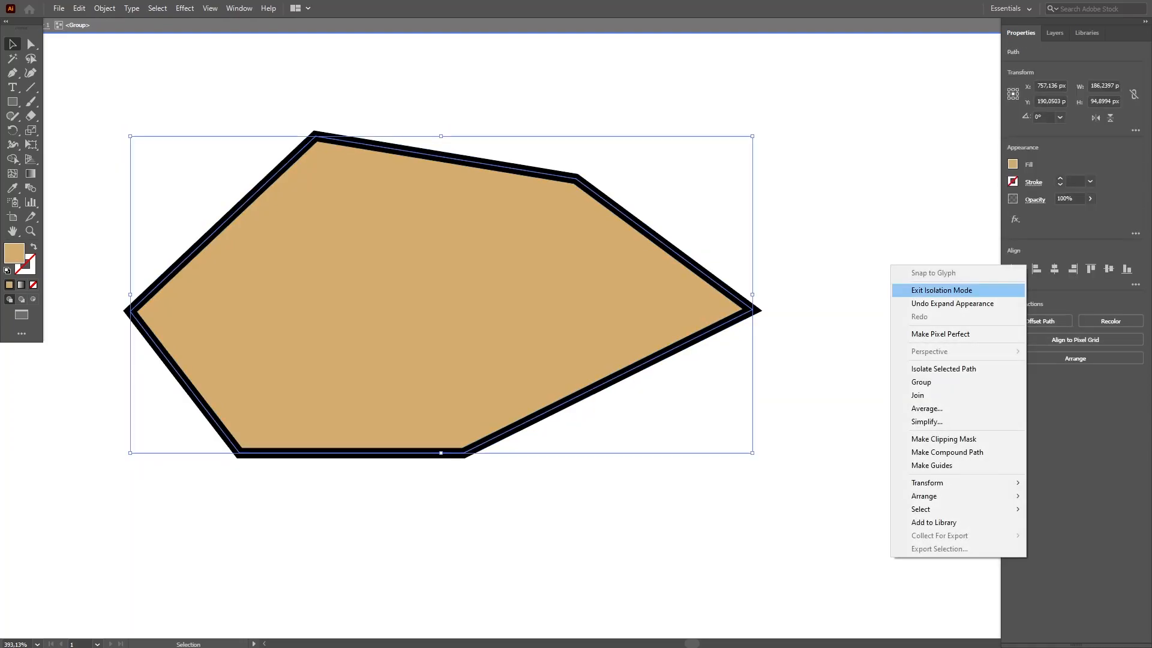
{"action": "left_click", "coordinate": [941, 290]}
{"action": "left_click", "coordinate": [1038, 365]}
Bring the polygon's black outline in front of the highlight and cracks
{"action": "left_click", "coordinate": [858, 360]}
{"action": "left_click", "coordinate": [653, 358]}
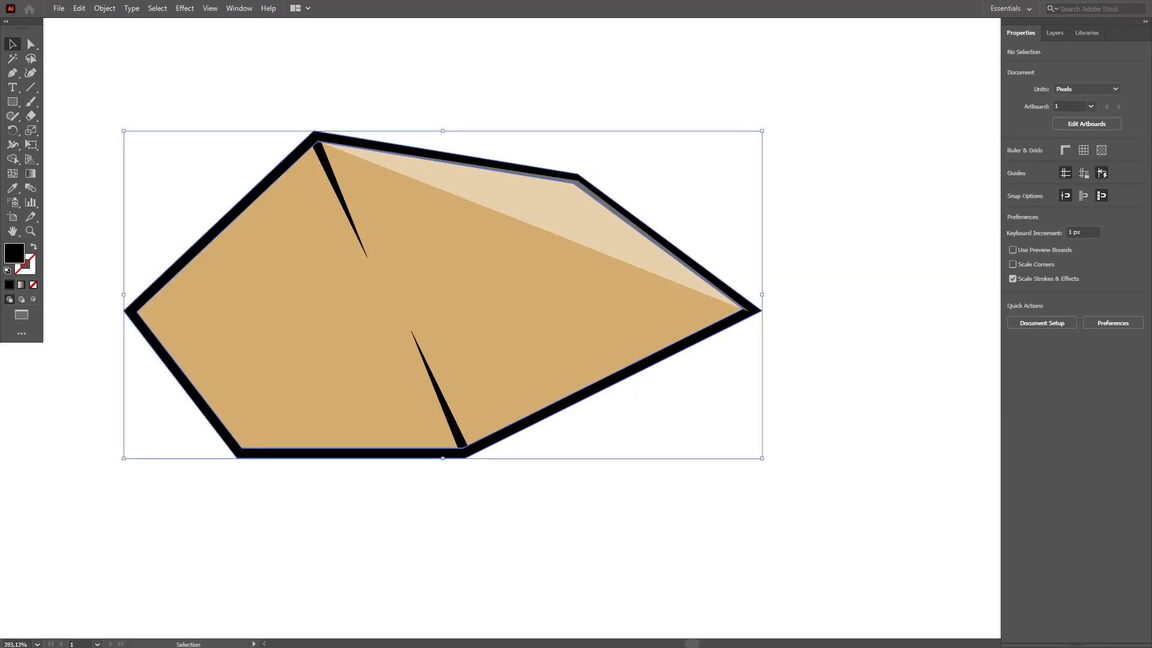
{"action": "right_click", "coordinate": [655, 359]}
{"action": "mouse_move", "coordinate": [678, 492]}
{"action": "left_click", "coordinate": [843, 491]}
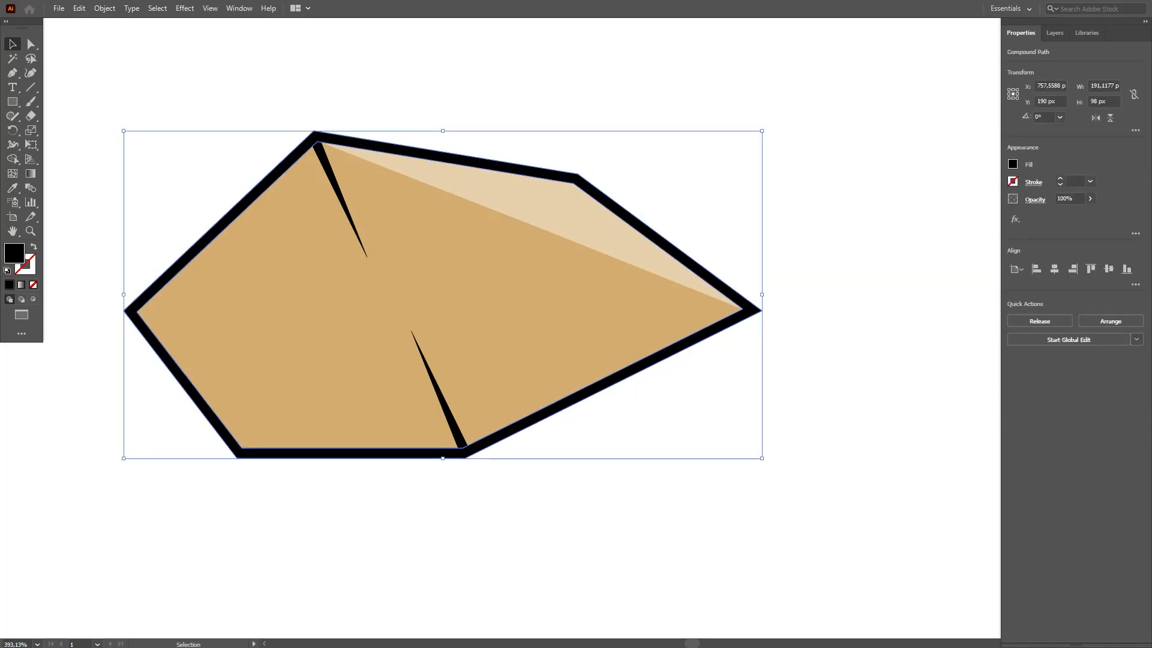
{"action": "key", "text": "ctrl+shift+a"}
Draw a three-point arc with the Curvature tool from the polygon's upper-left edge to its bottom edge
{"action": "scroll", "coordinate": [443, 309], "scroll_direction": "up", "scroll_amount": 2}
{"action": "scroll", "coordinate": [761, 305], "scroll_direction": "down", "scroll_amount": 2}
{"action": "scroll", "coordinate": [443, 308], "scroll_direction": "up", "scroll_amount": 2}
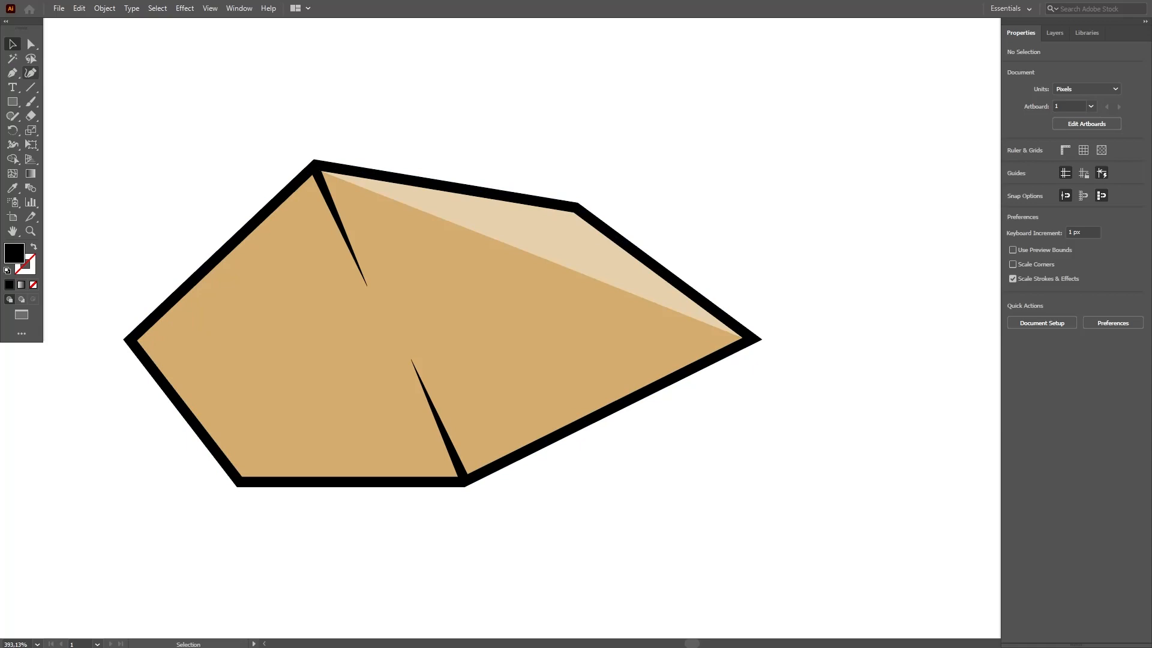
{"action": "left_click", "coordinate": [31, 73]}
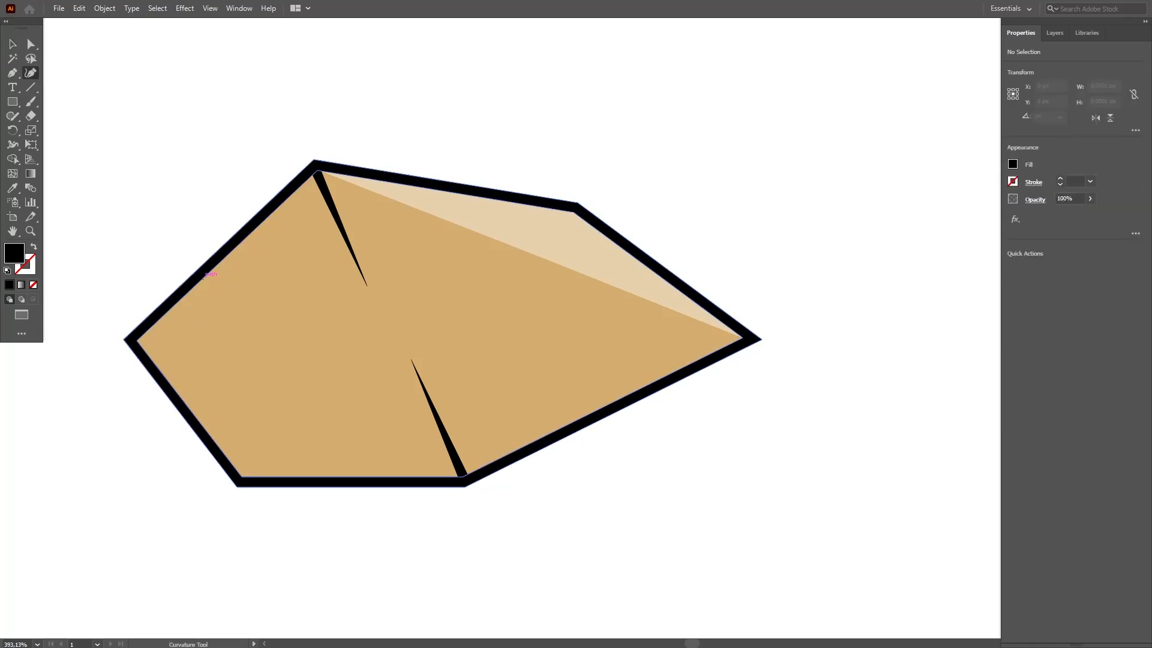
{"action": "left_click", "coordinate": [200, 277]}
{"action": "left_click", "coordinate": [207, 379]}
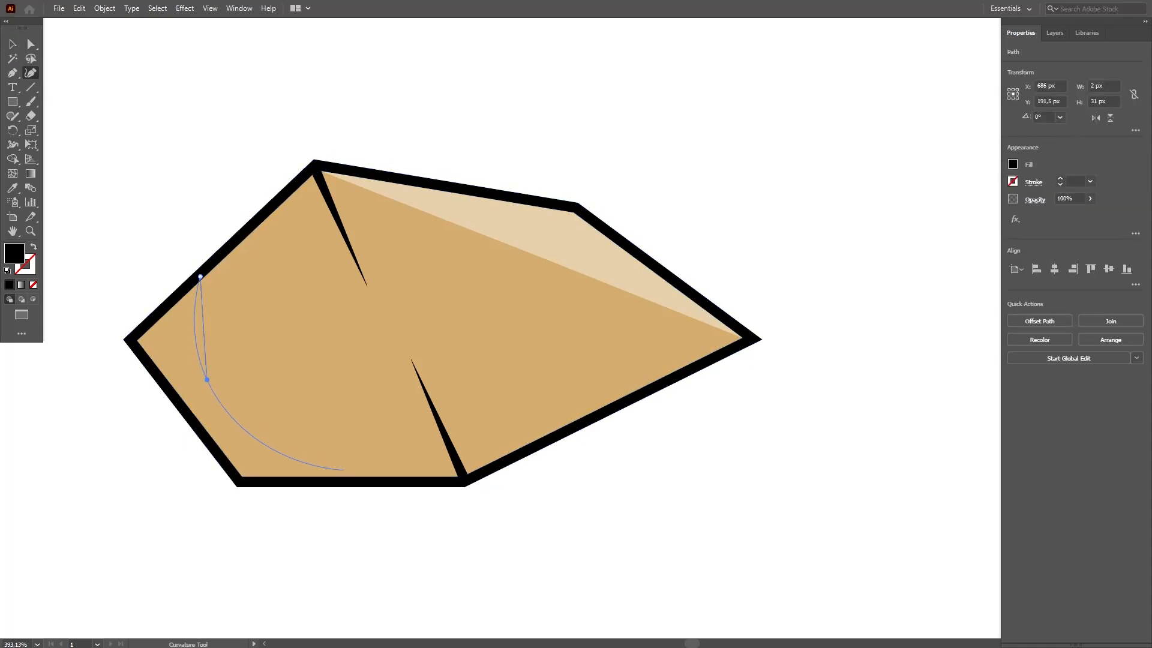
{"action": "left_click", "coordinate": [376, 480]}
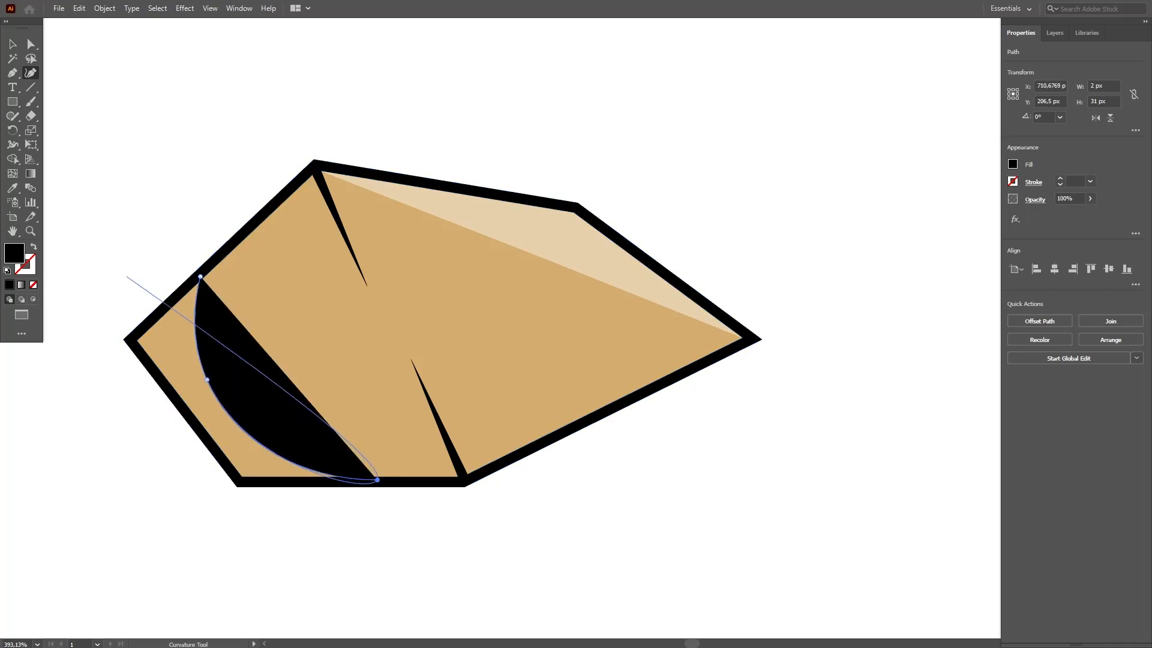
Continue the arc with the Pen tool through the polygon's leftmost and lower-left vertices to make a corner shadow shape
{"action": "left_click", "coordinate": [12, 72]}
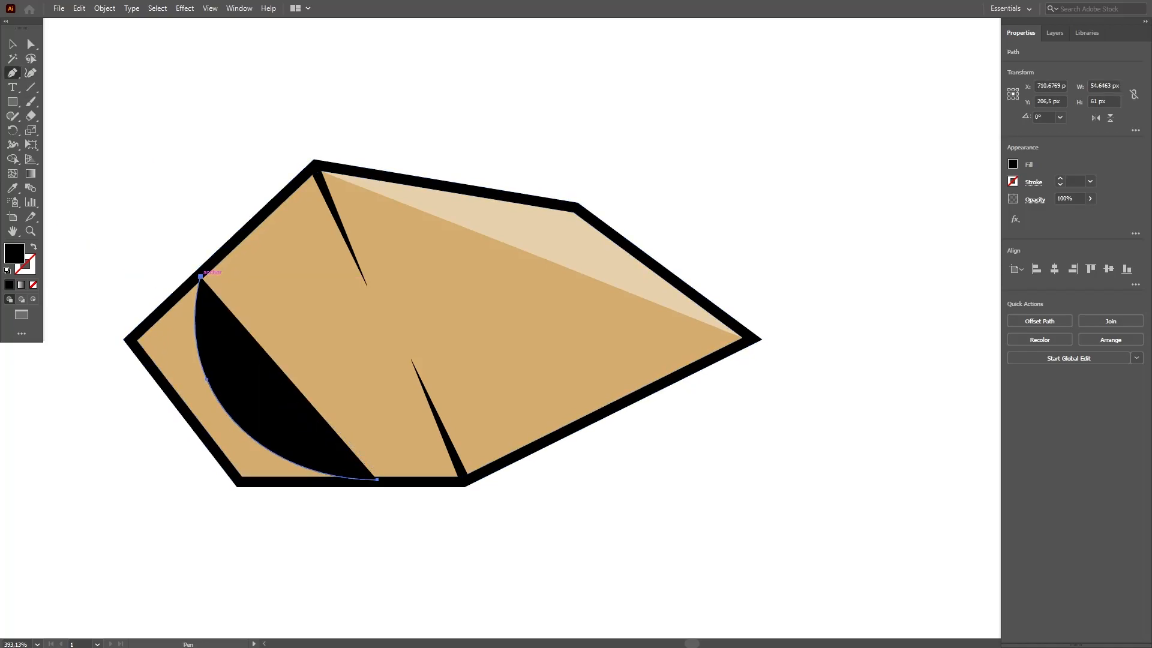
{"action": "left_click", "coordinate": [200, 278]}
{"action": "left_click", "coordinate": [130, 340]}
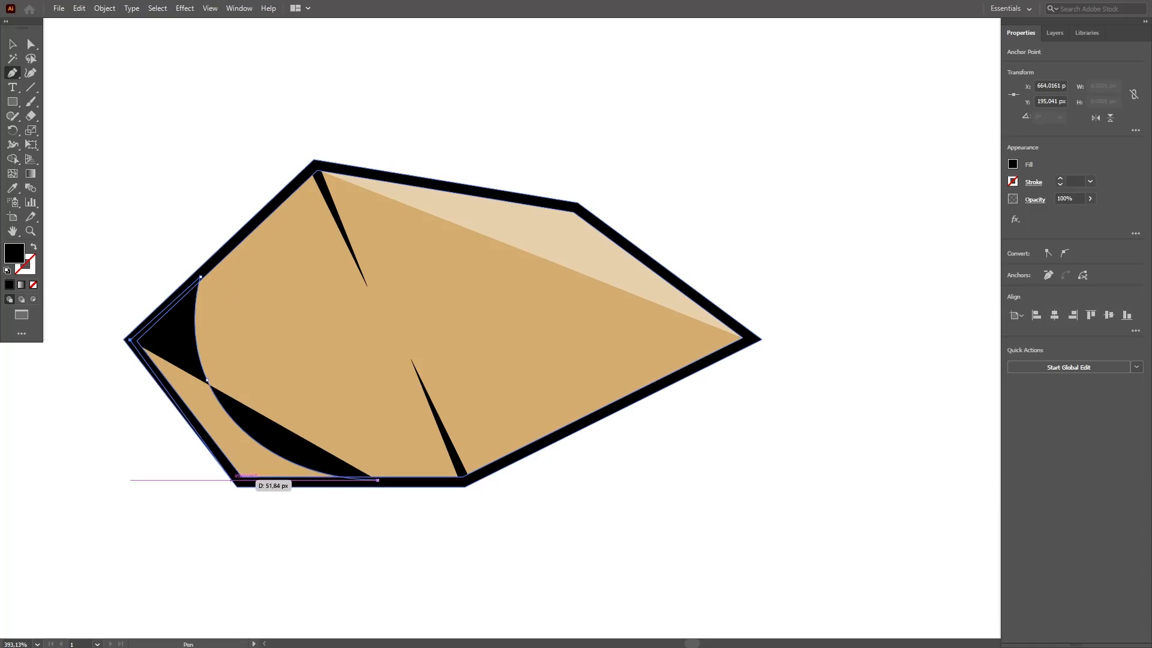
{"action": "left_click", "coordinate": [239, 481]}
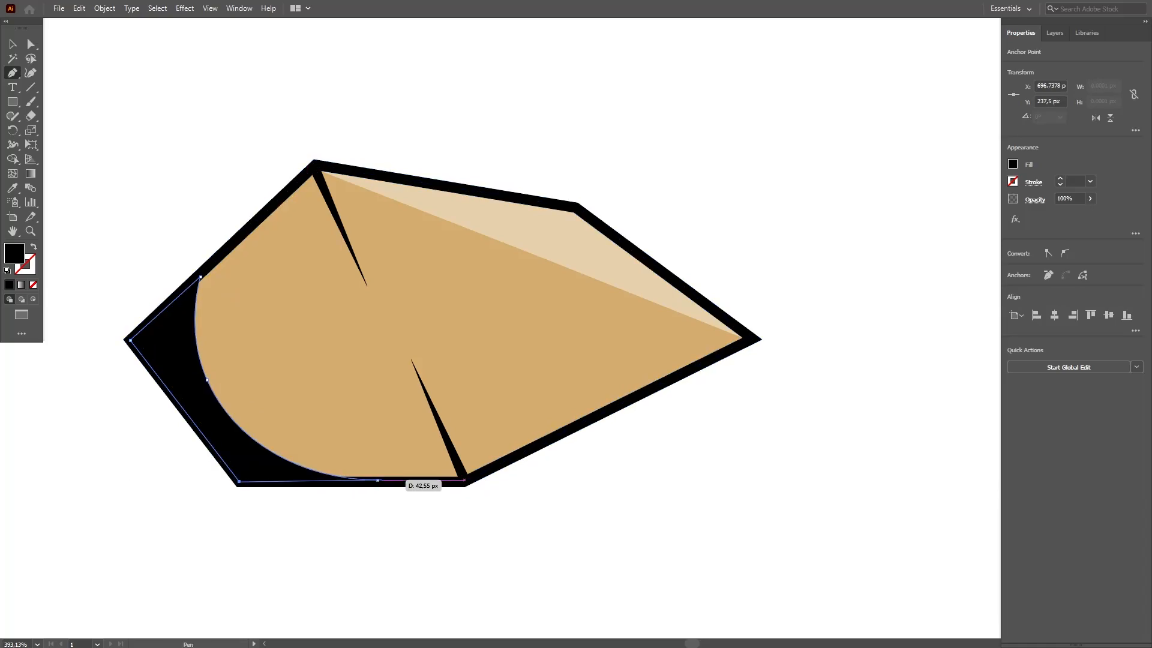
{"action": "key", "text": "v"}
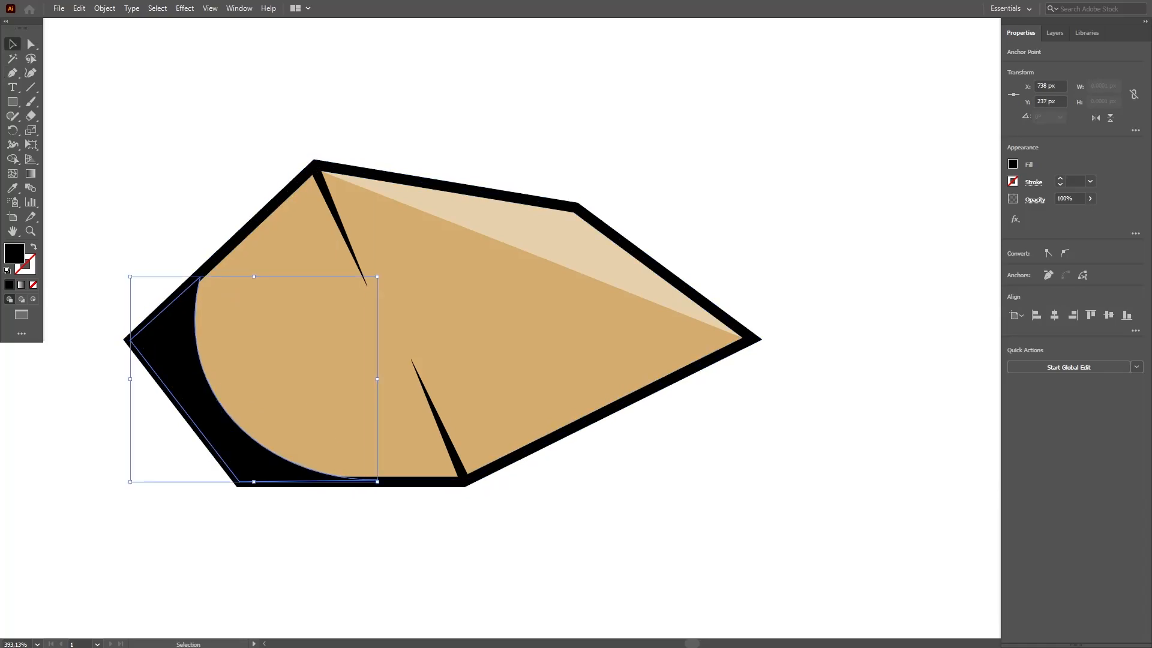
Try the gold swatch's color on the corner shadow shape
{"action": "key", "text": "z"}
{"action": "left_click_drag", "start_coordinate": [241, 135], "coordinate": [166, 135]}
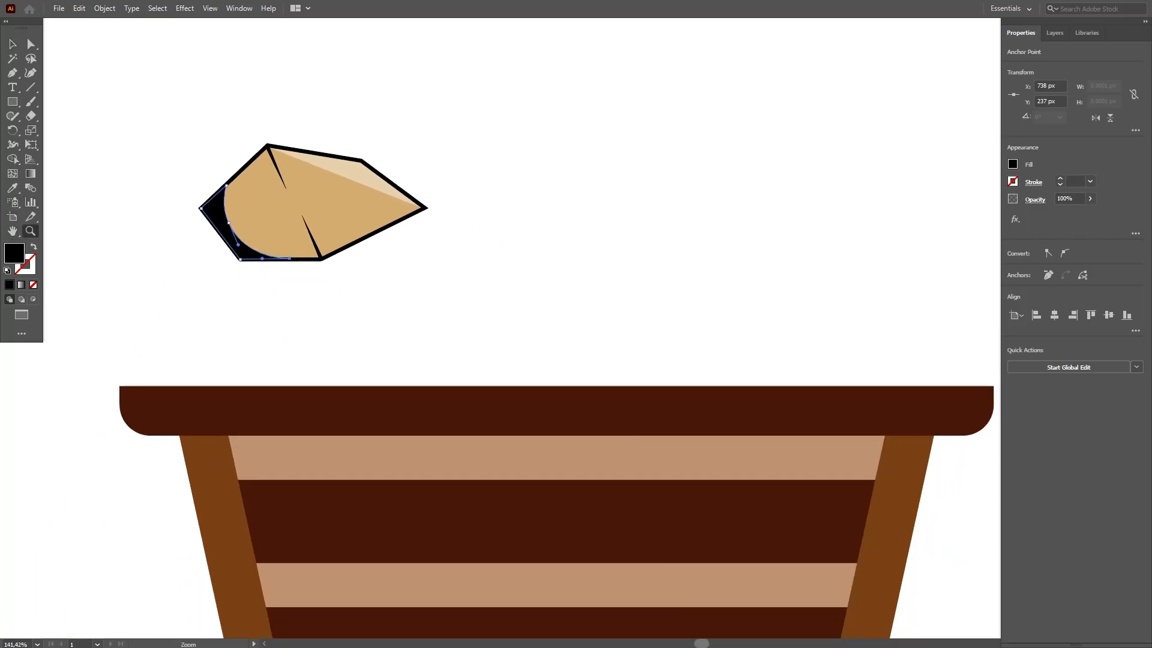
{"action": "scroll", "coordinate": [382, 190], "scroll_direction": "left", "scroll_amount": 10}
{"action": "scroll", "coordinate": [383, 189], "scroll_direction": "up", "scroll_amount": 3}
{"action": "left_click_drag", "start_coordinate": [383, 190], "coordinate": [364, 190]}
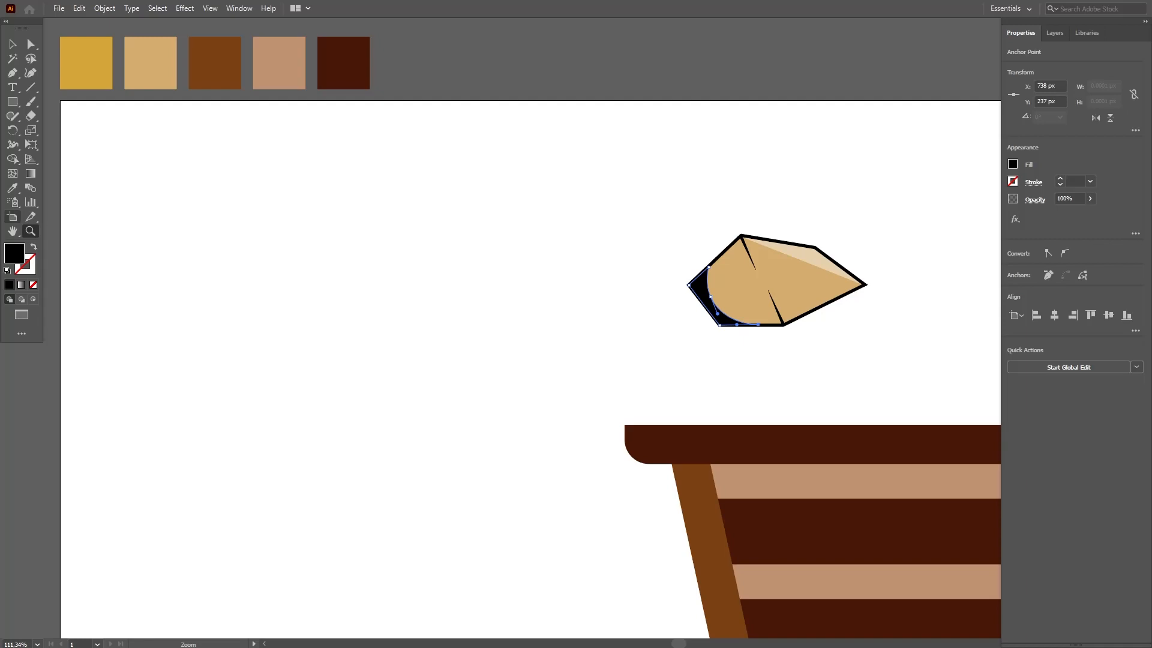
{"action": "left_click", "coordinate": [86, 63]}
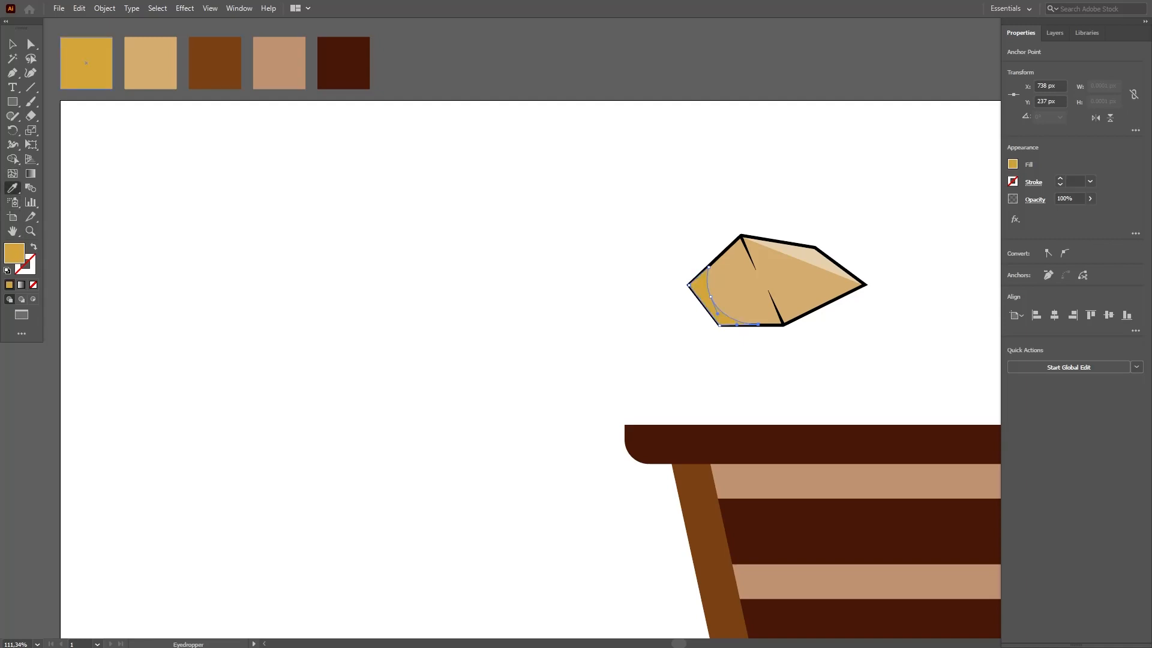
Give the corner shadow shape a black fill at 43% opacity
{"action": "key", "text": "v"}
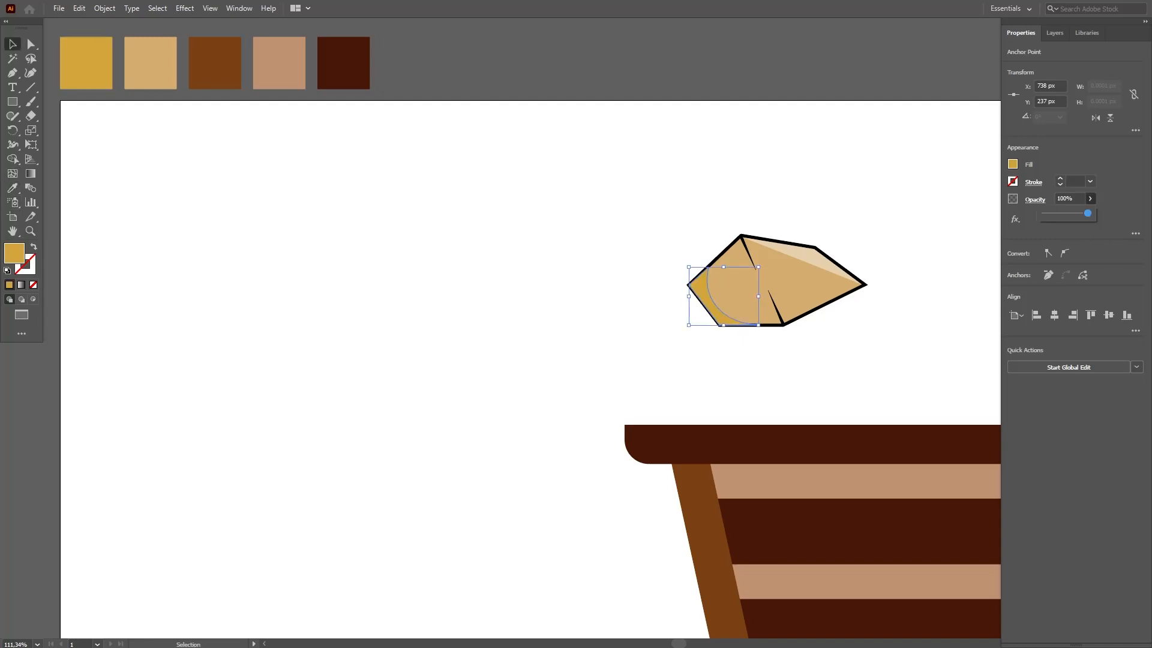
{"action": "key", "text": "Return"}
{"action": "key", "text": "ctrl+shift+a"}
Recolor the tan rock body with the gold swatch's color
{"action": "left_click", "coordinate": [776, 280]}
{"action": "key", "text": "i"}
{"action": "left_click", "coordinate": [87, 62]}
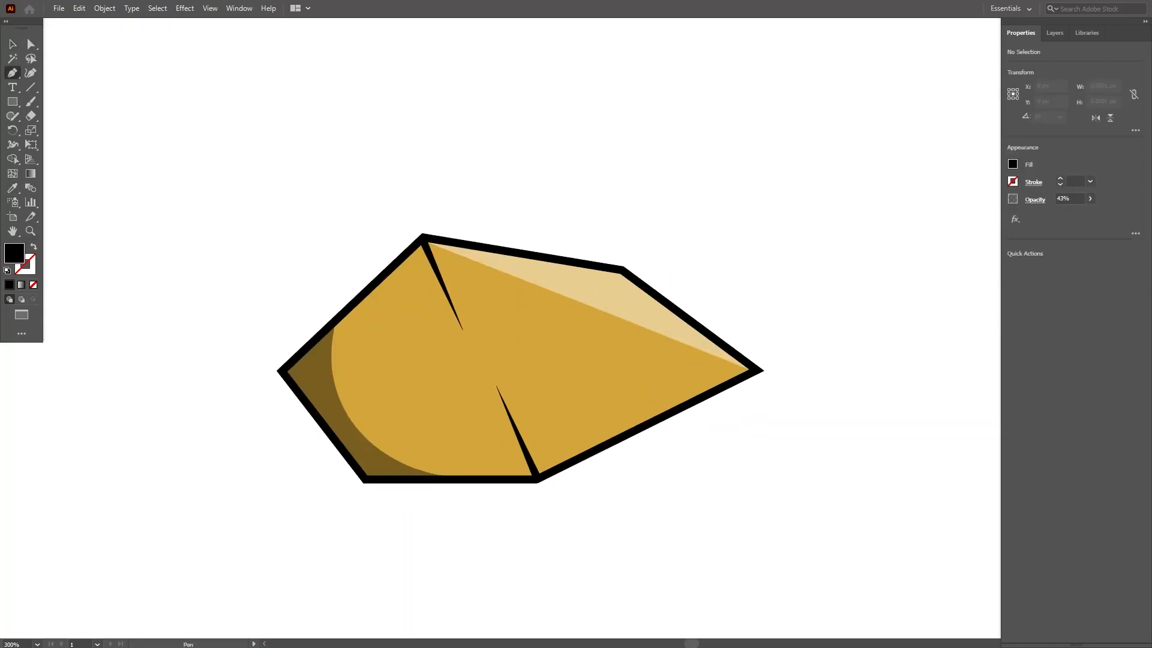
Draw a short, slightly curved line down from the rock's upper-right vertex and thicken its black stroke
{"action": "left_click", "coordinate": [622, 272]}
{"action": "mouse_move", "coordinate": [622, 349]}
{"action": "left_mouse_down"}
{"action": "mouse_move", "coordinate": [609, 375]}
{"action": "mouse_move", "coordinate": [625, 352]}
{"action": "left_mouse_up"}
{"action": "key", "text": "v"}
{"action": "left_click", "coordinate": [1012, 164]}
{"action": "left_click", "coordinate": [880, 206]}
{"action": "left_click", "coordinate": [1060, 178]}
Expand the curved line into a shape and narrow its lower end to a point to form a crack
{"action": "key", "text": "ctrl+shift+a"}
{"action": "left_click", "coordinate": [623, 324]}
{"action": "left_click", "coordinate": [104, 8]}
{"action": "left_click", "coordinate": [300, 328]}
{"action": "key", "text": "a"}
{"action": "key", "text": "v"}
{"action": "key", "text": "ctrl+shift+a"}
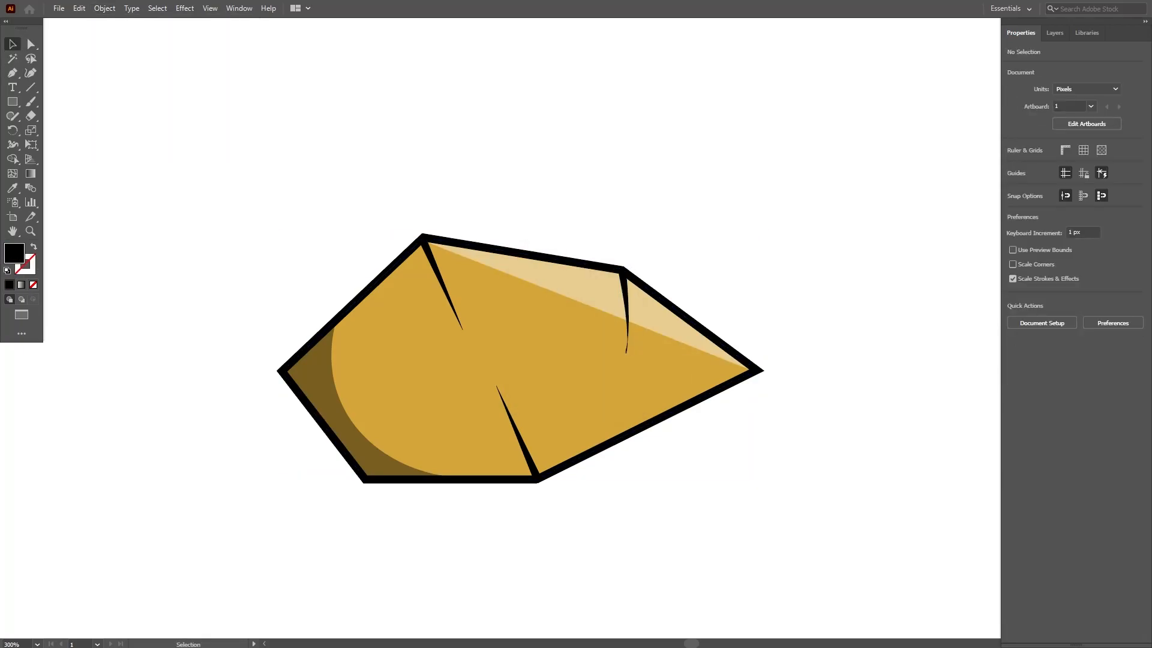
Move the gold rock down to the pot's rim and place a resized, flipped copy beside it
{"action": "scroll", "coordinate": [387, 187], "scroll_direction": "down", "scroll_amount": 5}
{"action": "left_click", "coordinate": [440, 228]}
{"action": "left_click_drag", "start_coordinate": [440, 228], "coordinate": [439, 319]}
{"action": "left_click_drag", "start_coordinate": [440, 319], "coordinate": [571, 305]}
{"action": "left_click_drag", "start_coordinate": [490, 277], "coordinate": [442, 252]}
{"action": "left_click", "coordinate": [1110, 118]}
{"action": "left_click_drag", "start_coordinate": [529, 297], "coordinate": [523, 310]}
Group the selected parts and arrange the stacking so the pot covers the rocks' lower parts
{"action": "left_click_drag", "start_coordinate": [824, 321], "coordinate": [719, 411]}
{"action": "key", "text": "ctrl+g"}
{"action": "right_click", "coordinate": [724, 396]}
{"action": "left_click", "coordinate": [882, 546]}
Place more rock copies along the rim, resizing and tilting them to vary the pile
{"action": "left_click_drag", "start_coordinate": [537, 297], "coordinate": [593, 278]}
{"action": "left_click_drag", "start_coordinate": [637, 227], "coordinate": [730, 289]}
{"action": "left_click_drag", "start_coordinate": [777, 280], "coordinate": [720, 234]}
{"action": "left_click", "coordinate": [573, 282]}
{"action": "left_click_drag", "start_coordinate": [666, 243], "coordinate": [484, 339]}
{"action": "left_click_drag", "start_coordinate": [573, 288], "coordinate": [627, 295]}
{"action": "left_click_drag", "start_coordinate": [540, 258], "coordinate": [433, 354]}
Rotate and reposition the last rock copies so they overlap above the right part of the rim
{"action": "scroll", "coordinate": [645, 303], "scroll_direction": "down", "scroll_amount": 1}
{"action": "left_click_drag", "start_coordinate": [719, 256], "coordinate": [699, 232]}
{"action": "left_click_drag", "start_coordinate": [644, 293], "coordinate": [628, 325]}
{"action": "left_click", "coordinate": [672, 219]}
{"action": "left_click_drag", "start_coordinate": [510, 288], "coordinate": [501, 298]}
{"action": "left_click", "coordinate": [319, 259]}
Draw dark brown wheel circles with the Ellipse tool at the pot's two lower corners
{"action": "scroll", "coordinate": [522, 328], "scroll_direction": "down", "scroll_amount": 2}
{"action": "scroll", "coordinate": [522, 328], "scroll_direction": "up", "scroll_amount": 4}
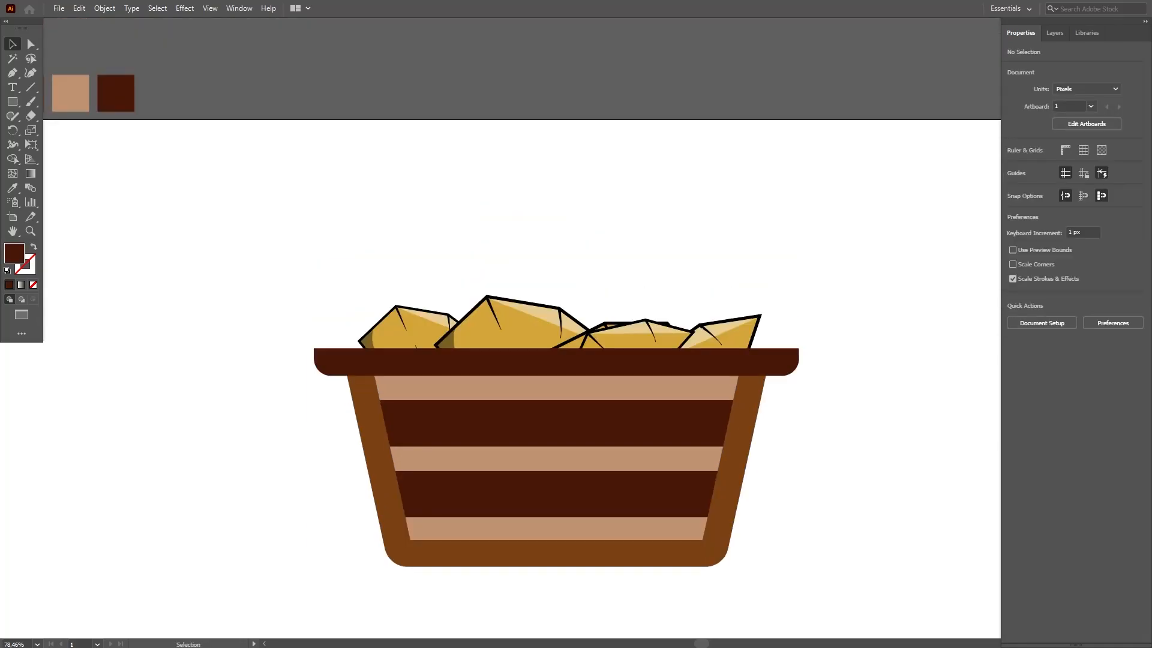
{"action": "scroll", "coordinate": [522, 328], "scroll_direction": "down", "scroll_amount": 7}
{"action": "left_click_drag", "start_coordinate": [13, 101], "coordinate": [66, 130]}
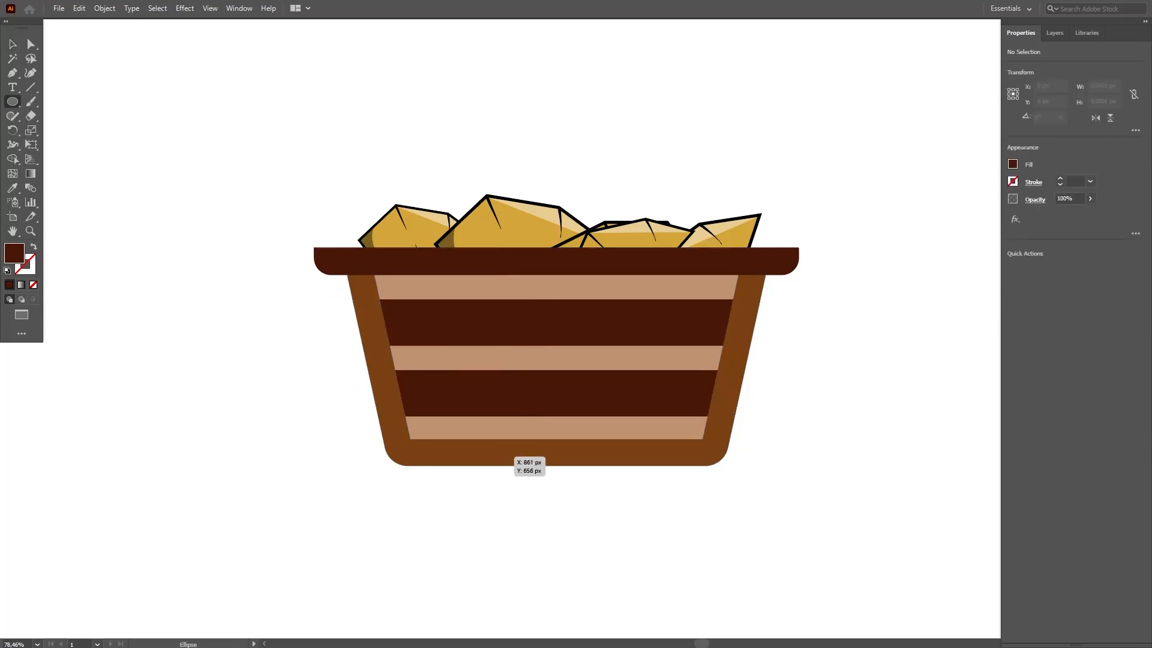
{"action": "left_click_drag", "start_coordinate": [433, 457], "coordinate": [686, 502]}
{"action": "left_click", "coordinate": [13, 44]}
{"action": "left_click", "coordinate": [288, 336]}
{"action": "left_click_drag", "start_coordinate": [497, 495], "coordinate": [482, 494]}
{"action": "left_click_drag", "start_coordinate": [649, 483], "coordinate": [653, 483]}
Adjust the wheels' placement so they sit level under the cart's lower corners
{"action": "scroll", "coordinate": [653, 483], "scroll_direction": "down", "scroll_amount": 3}
{"action": "left_click_drag", "start_coordinate": [658, 364], "coordinate": [681, 379]}
{"action": "key", "text": "ctrl+z"}
{"action": "left_click", "coordinate": [564, 419]}
{"action": "scroll", "coordinate": [564, 419], "scroll_direction": "up", "scroll_amount": 1}
{"action": "left_click", "coordinate": [460, 406]}
{"action": "left_click", "coordinate": [564, 420]}
{"action": "left_click", "coordinate": [564, 420]}
{"action": "mouse_move", "coordinate": [460, 384]}
{"action": "left_mouse_down"}
{"action": "mouse_move", "coordinate": [447, 362]}
{"action": "mouse_move", "coordinate": [469, 374]}
{"action": "left_mouse_up"}
Draw a 46 px circle at the center of the left wheel and fill it with light gray
{"action": "left_click", "coordinate": [12, 101]}
{"action": "left_click", "coordinate": [66, 130]}
{"action": "key", "text": "v"}
{"action": "scroll", "coordinate": [556, 289], "scroll_direction": "up", "scroll_amount": 3}
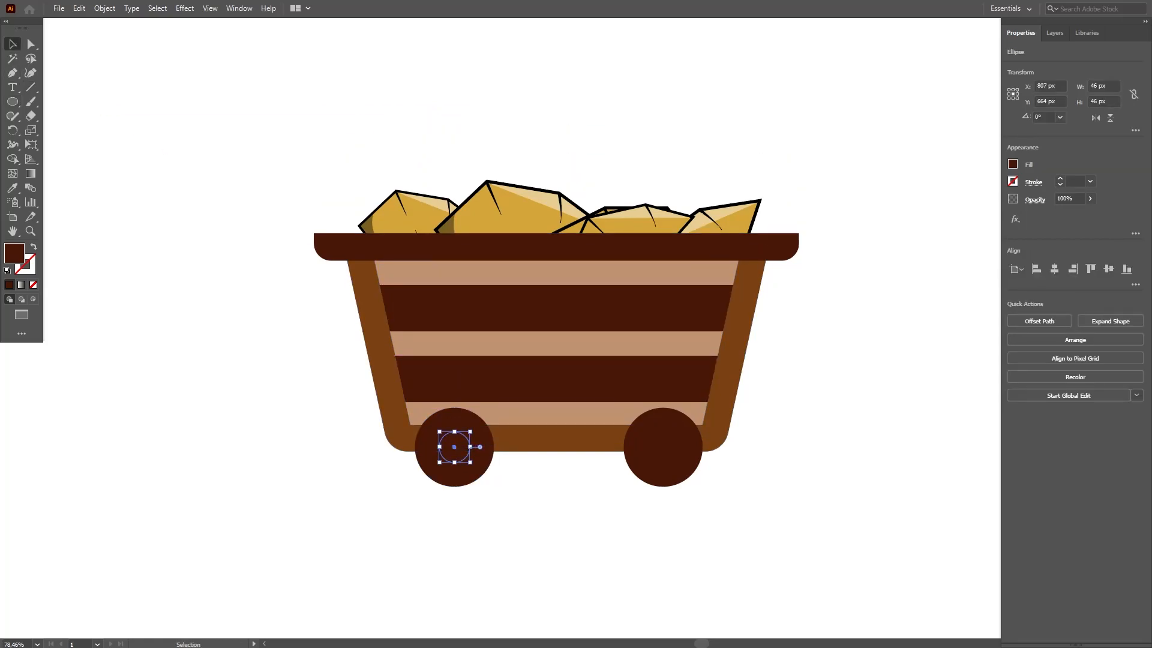
{"action": "scroll", "coordinate": [556, 333], "scroll_direction": "up", "scroll_amount": 1}
{"action": "left_click", "coordinate": [1012, 164]}
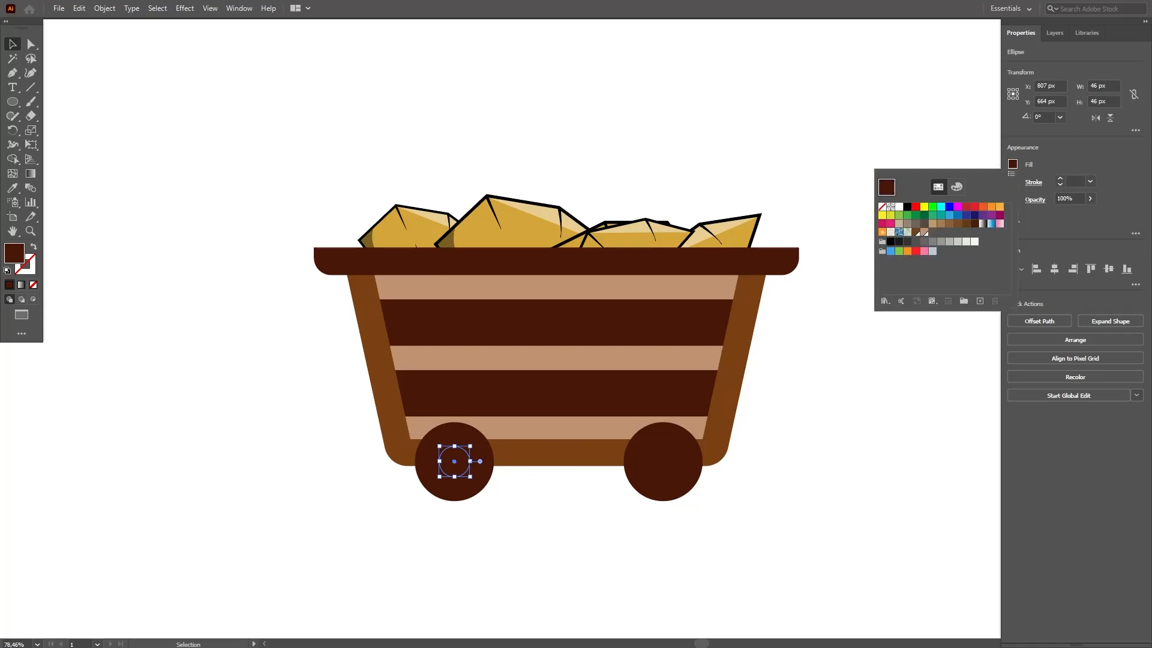
{"action": "left_click", "coordinate": [949, 242]}
{"action": "key", "text": "ctrl+shift+a"}
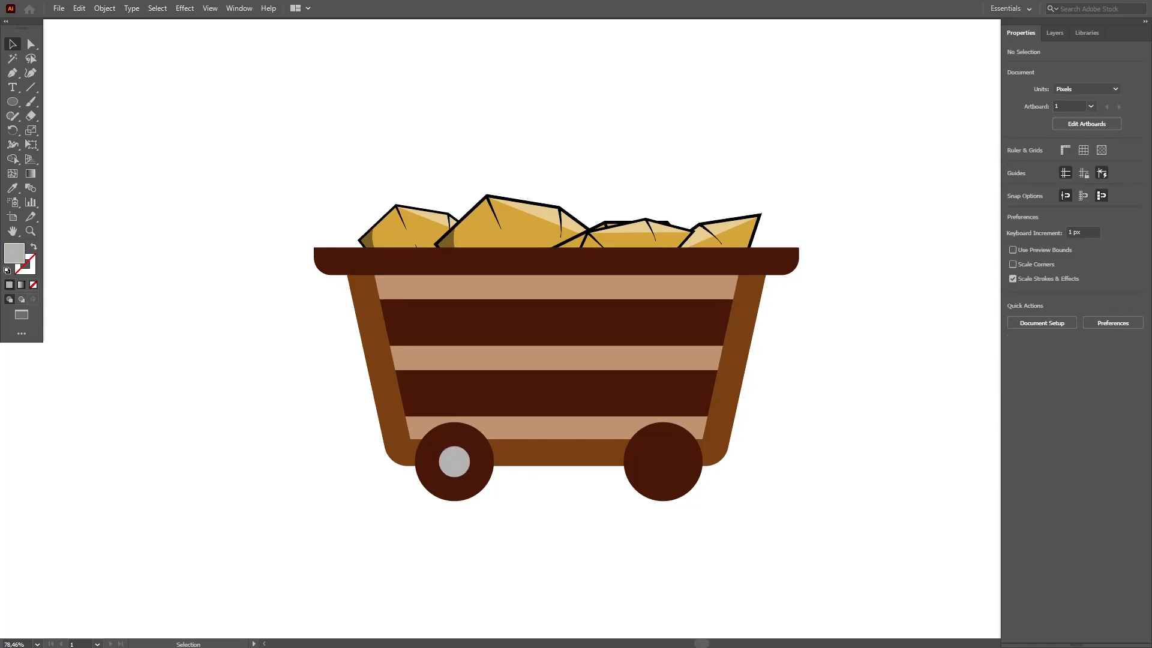
Copy the light gray hub to the center of the right wheel
{"action": "left_click_drag", "start_coordinate": [455, 461], "coordinate": [663, 461]}
{"action": "key", "text": "ctrl+shift+a"}
{"action": "scroll", "coordinate": [521, 329], "scroll_direction": "up", "scroll_amount": 2}
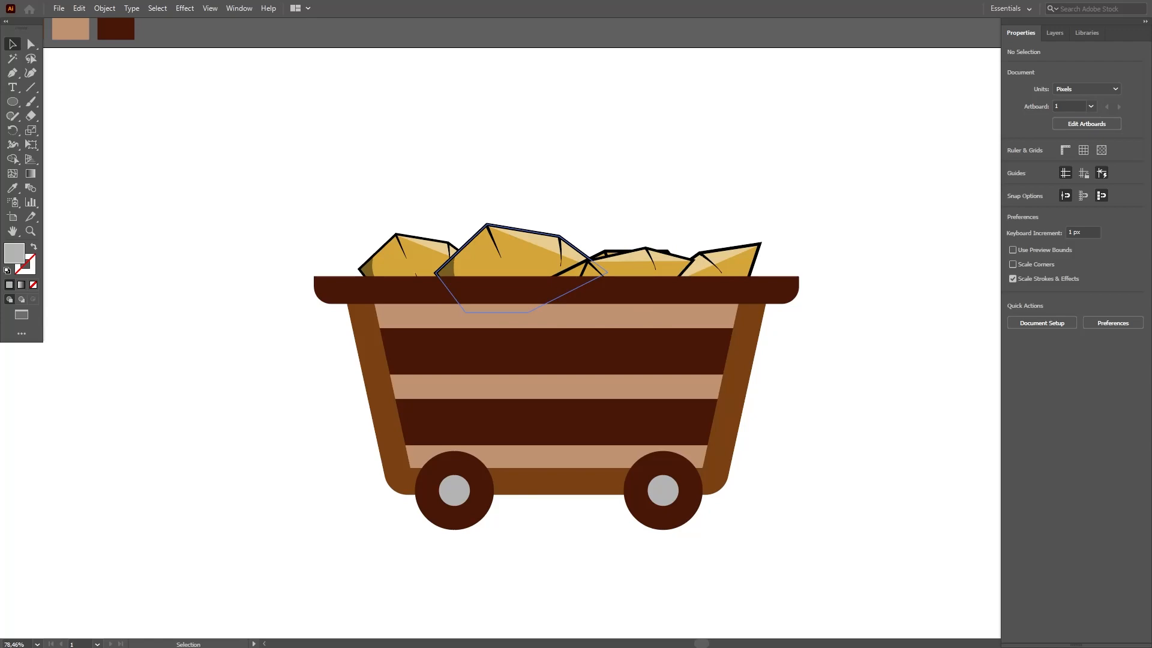
Rotate the leftmost gold rock counterclockwise and shift it down and left behind the rim
{"action": "left_click", "coordinate": [411, 256]}
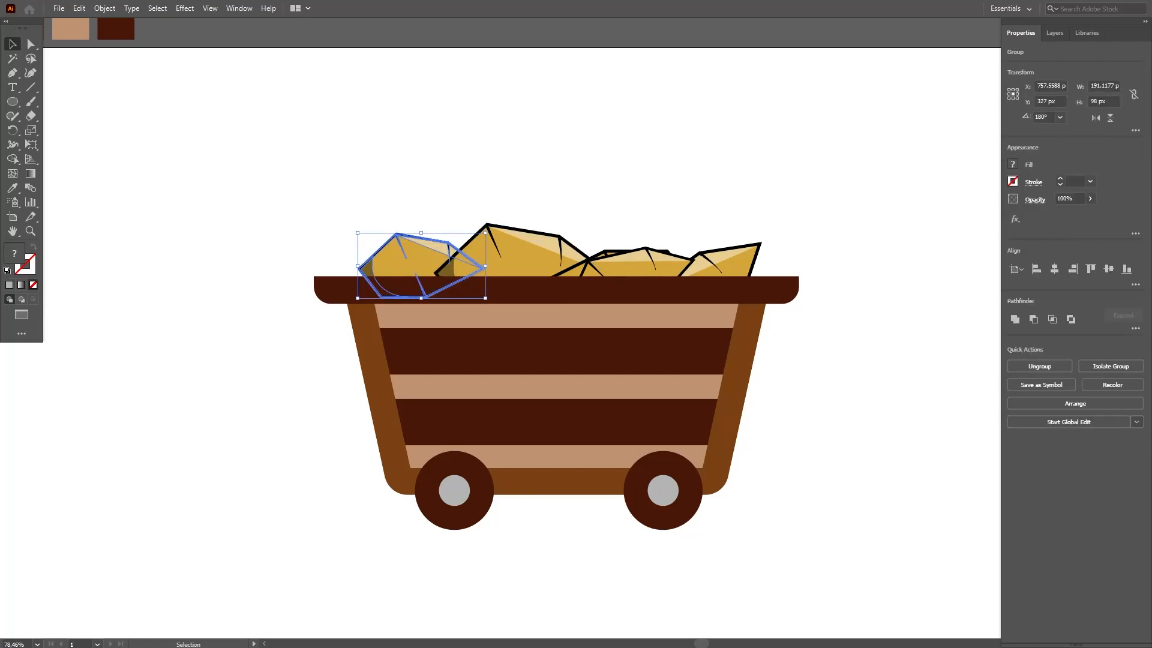
{"action": "left_click_drag", "start_coordinate": [354, 230], "coordinate": [318, 270]}
{"action": "left_click_drag", "start_coordinate": [424, 256], "coordinate": [396, 277]}
Try a curved translucent black shadow across the upper part of the cart's body
{"action": "mouse_move", "coordinate": [673, 521]}
{"action": "left_mouse_down"}
{"action": "mouse_move", "coordinate": [784, 606]}
{"action": "mouse_move", "coordinate": [659, 627]}
{"action": "mouse_move", "coordinate": [630, 599]}
{"action": "left_mouse_up"}
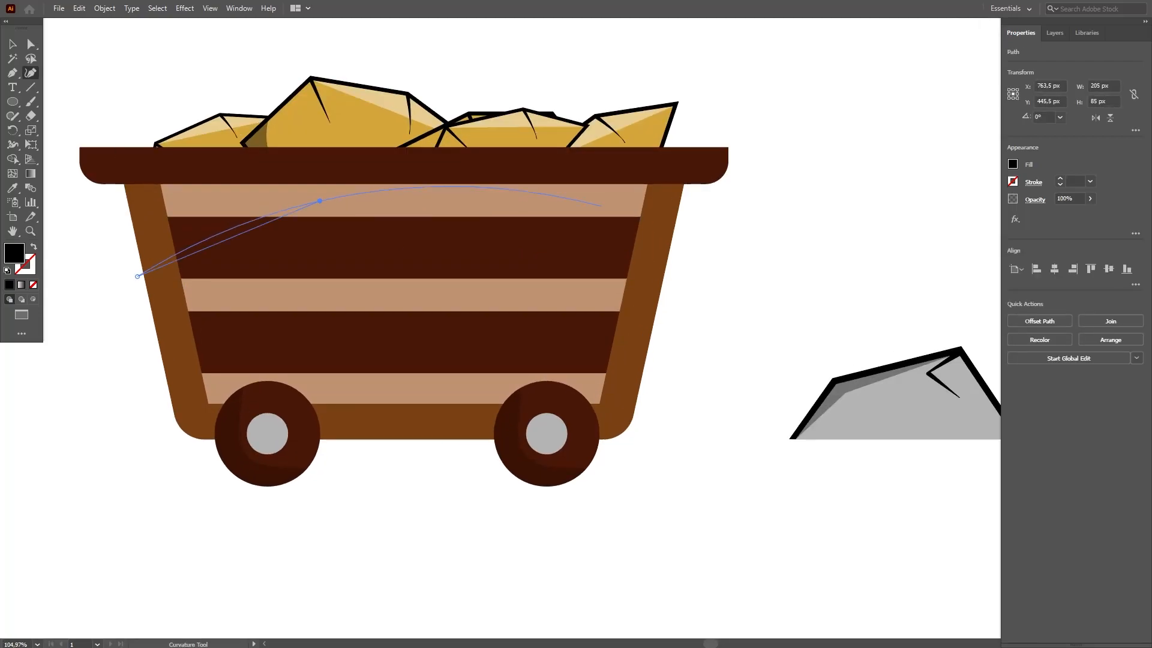
{"action": "left_click", "coordinate": [709, 253]}
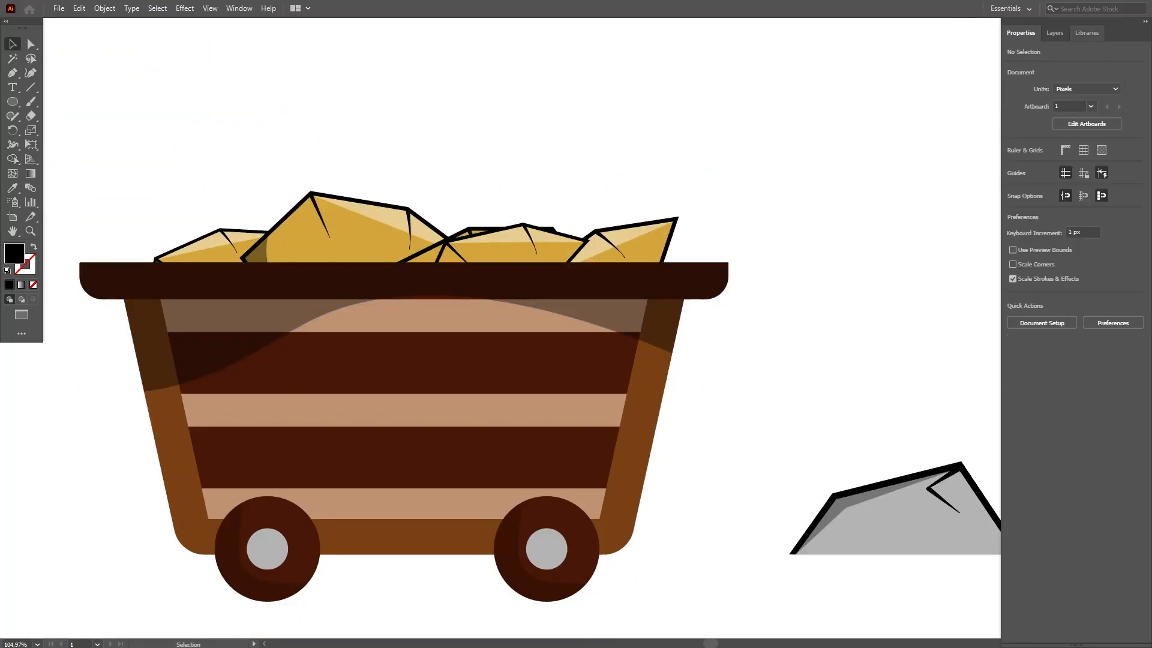
{"action": "right_click", "coordinate": [708, 284]}
{"action": "left_click", "coordinate": [758, 309]}
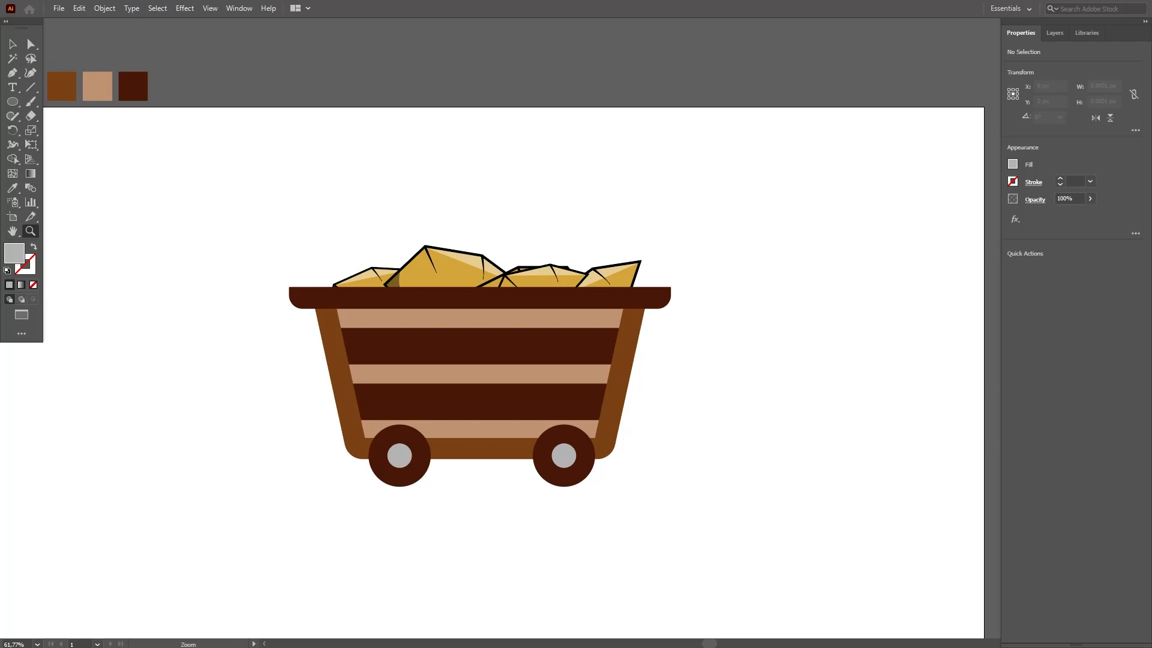
Start a gray rock path right of the cart with a lower-left base point and two upper vertices
{"action": "key", "text": "p"}
{"action": "left_click", "coordinate": [708, 459]}
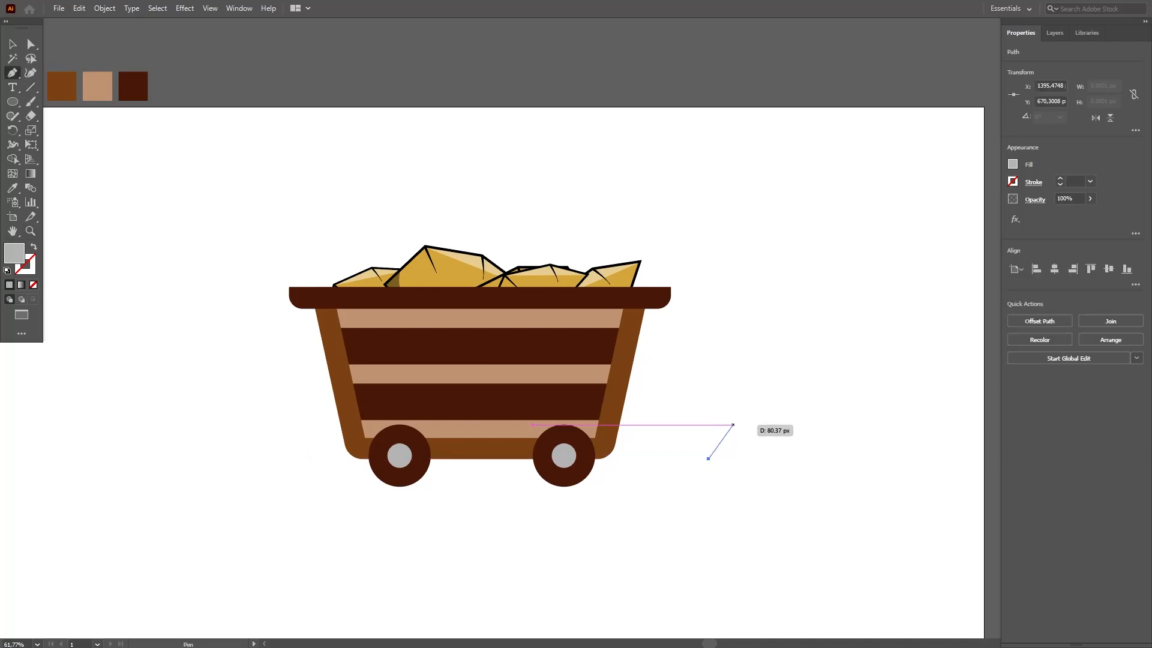
{"action": "left_click", "coordinate": [733, 425]}
{"action": "left_click", "coordinate": [806, 406]}
Try ending the gray rock path with a lower-right point and giving it a thick black stroke
{"action": "left_click", "coordinate": [847, 455]}
{"action": "key", "text": "v"}
{"action": "key", "text": "ctrl+shift+a"}
{"action": "left_click", "coordinate": [778, 435]}
{"action": "left_click", "coordinate": [1013, 182]}
{"action": "left_click", "coordinate": [923, 224]}
{"action": "left_click", "coordinate": [1059, 178]}
{"action": "left_click", "coordinate": [1059, 178]}
{"action": "left_click", "coordinate": [1059, 178]}
Undo the gray rock's move, stroke settings and last point
{"action": "key", "text": "ctrl+shift+a"}
{"action": "left_click", "coordinate": [774, 415]}
{"action": "key", "text": "ctrl+shift+a"}
{"action": "left_click_drag", "start_coordinate": [808, 427], "coordinate": [783, 391]}
{"action": "key", "text": "ctrl+z"}
{"action": "key", "text": "ctrl+z"}
{"action": "key", "text": "ctrl+z"}
{"action": "key", "text": "ctrl+z"}
{"action": "key", "text": "ctrl+z"}
{"action": "key", "text": "ctrl+z"}
Add a lower-right point level with the gray rock's base and give the open path a thick black stroke
{"action": "key", "text": "p"}
{"action": "left_click", "coordinate": [842, 458]}
{"action": "key", "text": "v"}
{"action": "left_click", "coordinate": [1013, 181]}
{"action": "left_click", "coordinate": [923, 225]}
{"action": "left_click", "coordinate": [1059, 178]}
{"action": "left_click", "coordinate": [1059, 179]}
{"action": "left_click", "coordinate": [1059, 178]}
Expand the gray rock's fill and stroke into separate shapes
{"action": "key", "text": "ctrl+shift+a"}
{"action": "left_click", "coordinate": [774, 433]}
{"action": "key", "text": "z"}
{"action": "left_click_drag", "start_coordinate": [818, 462], "coordinate": [900, 462]}
{"action": "left_click", "coordinate": [104, 9]}
{"action": "left_click", "coordinate": [110, 150]}
{"action": "key", "text": "Return"}
Move the outline's bottom end points so both ends lie flat along the gray rock's base
{"action": "key", "text": "ctrl+shift+a"}
{"action": "left_click_drag", "start_coordinate": [293, 450], "coordinate": [294, 444]}
{"action": "key", "text": "ctrl+shift+a"}
{"action": "left_click_drag", "start_coordinate": [927, 450], "coordinate": [944, 444]}
{"action": "key", "text": "ctrl+shift+a"}
Draw an open V-shaped crack with three anchor points, starting at the inner corner of the gray rock's peak
{"action": "scroll", "coordinate": [609, 319], "scroll_direction": "up", "scroll_amount": 1}
{"action": "key", "text": "p"}
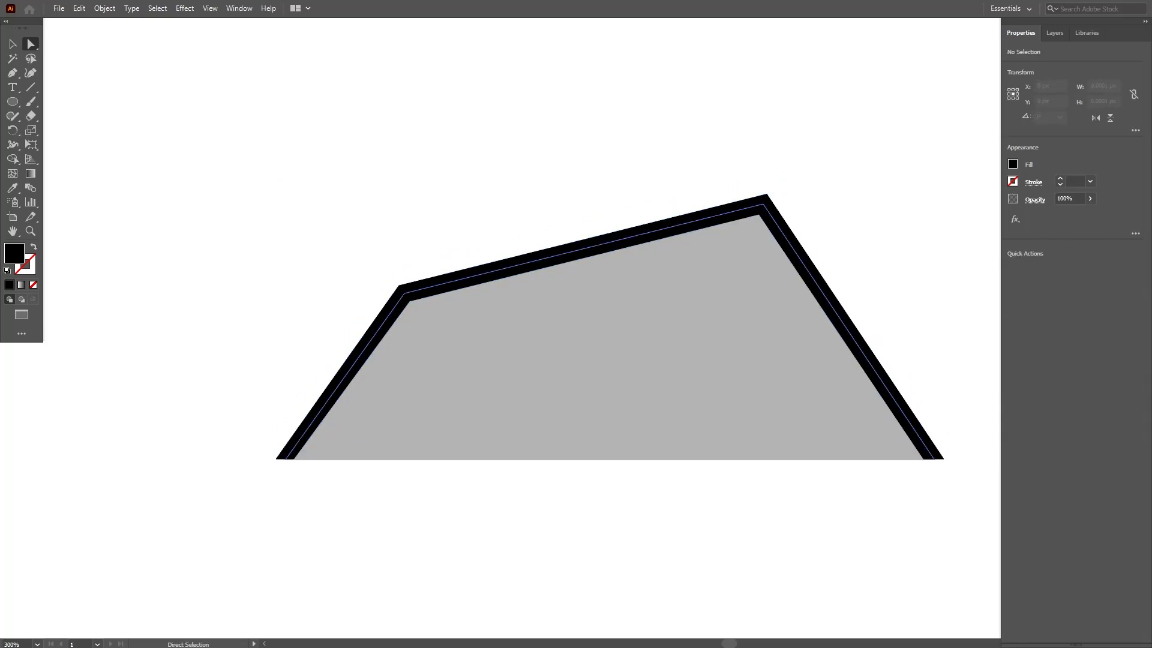
{"action": "left_click", "coordinate": [759, 215]}
{"action": "left_click", "coordinate": [676, 273]}
{"action": "left_click", "coordinate": [759, 346]}
{"action": "key", "text": "v"}
Give the crack path no fill and a black 6 pt stroke
{"action": "left_click", "coordinate": [1012, 163]}
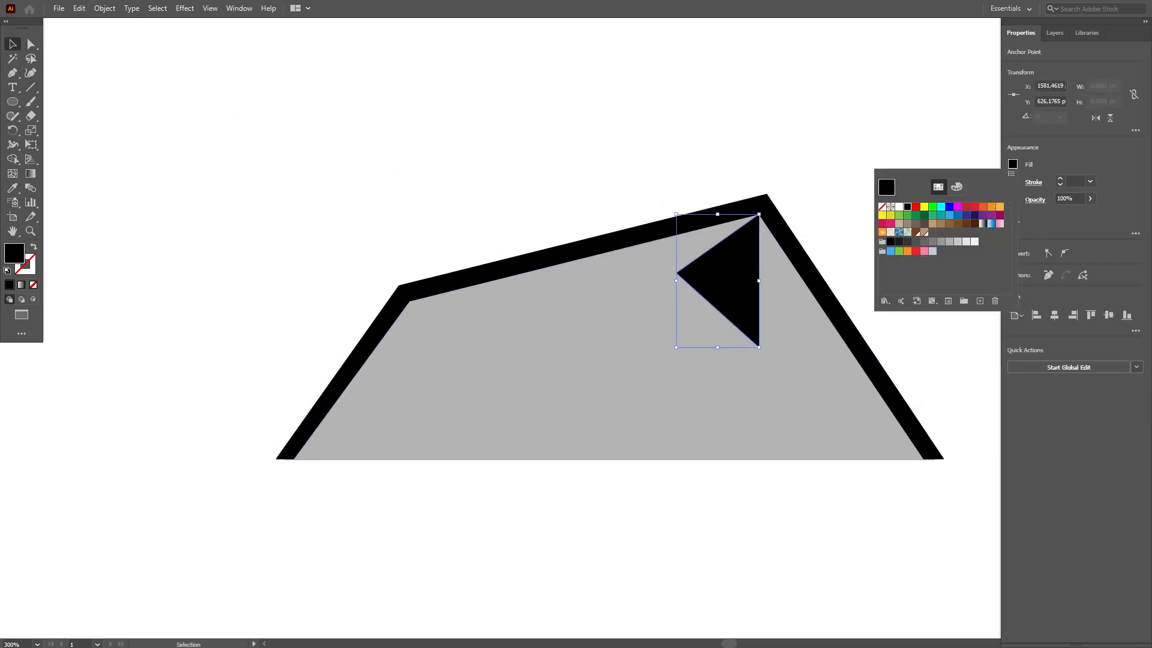
{"action": "left_click", "coordinate": [883, 207]}
{"action": "left_click", "coordinate": [1012, 181]}
{"action": "left_click", "coordinate": [908, 225]}
{"action": "left_click", "coordinate": [1059, 178]}
{"action": "left_click", "coordinate": [1059, 178]}
{"action": "left_click", "coordinate": [1060, 178]}
{"action": "left_click", "coordinate": [1059, 178]}
{"action": "left_click", "coordinate": [1059, 178]}
Expand the crack's stroke into a shape and move its anchor points so it tapers to a sharp end
{"action": "left_click", "coordinate": [104, 9]}
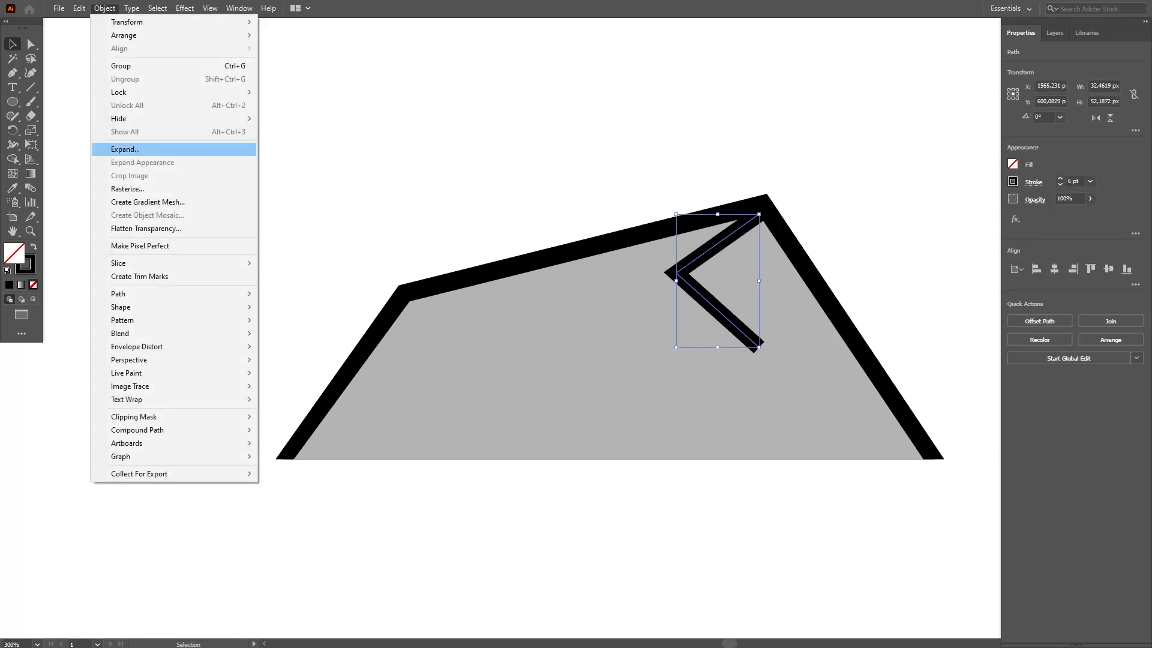
{"action": "left_click", "coordinate": [117, 149]}
{"action": "key", "text": "Return"}
{"action": "left_click_drag", "start_coordinate": [688, 274], "coordinate": [679, 267]}
{"action": "left_click_drag", "start_coordinate": [753, 352], "coordinate": [763, 342]}
{"action": "left_click", "coordinate": [676, 272]}
{"action": "left_click_drag", "start_coordinate": [676, 272], "coordinate": [680, 272]}
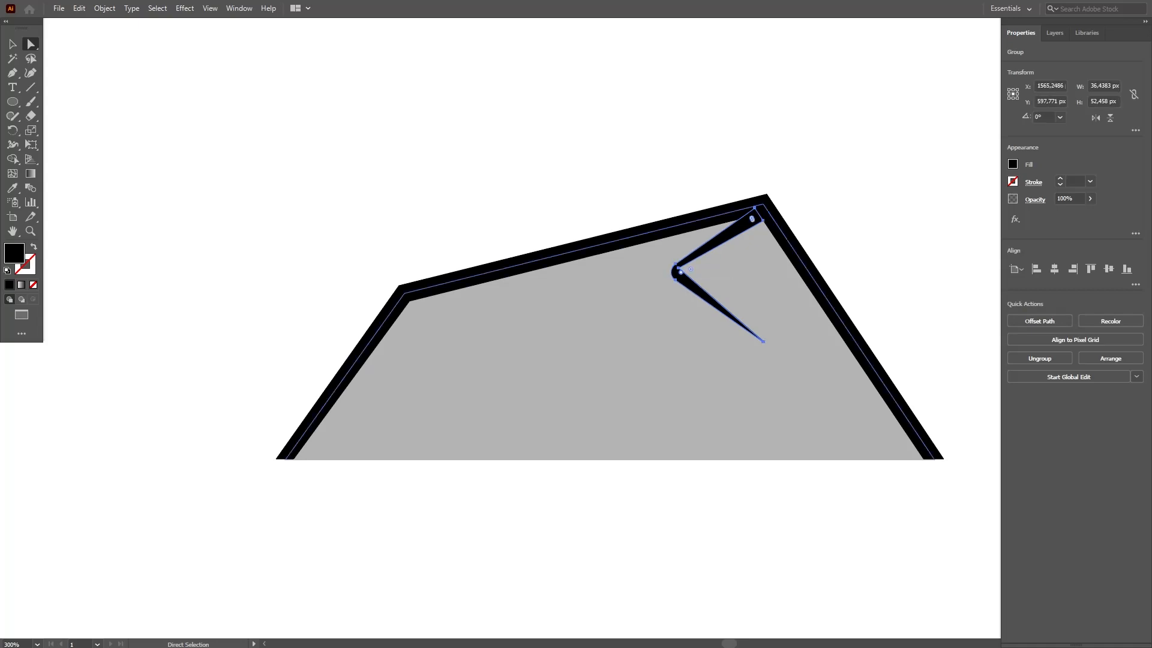
{"action": "key", "text": "ctrl+shift+a"}
Draw a closed narrow shadow shape along the inside of the gray rock's left and upper edges
{"action": "key", "text": "z"}
{"action": "left_click_drag", "start_coordinate": [408, 251], "coordinate": [324, 250]}
{"action": "left_click_drag", "start_coordinate": [406, 227], "coordinate": [468, 226]}
{"action": "key", "text": "p"}
{"action": "left_click", "coordinate": [325, 438]}
{"action": "left_click", "coordinate": [408, 313]}
{"action": "left_click", "coordinate": [665, 257]}
{"action": "left_click", "coordinate": [431, 339]}
{"action": "left_click", "coordinate": [325, 437]}
Lower the opacity of the gray rock's shadow shape so it becomes semi-transparent
{"action": "key", "text": "v"}
{"action": "left_click", "coordinate": [1089, 198]}
{"action": "left_click_drag", "start_coordinate": [1087, 212], "coordinate": [1060, 213]}
{"action": "key", "text": "ctrl+shift+a"}
Move the curved shadow under the cart's rim from Layer 1 to the "shadow cart 2" layer
{"action": "key", "text": "z"}
{"action": "left_click_drag", "start_coordinate": [376, 213], "coordinate": [294, 214]}
{"action": "left_click_drag", "start_coordinate": [88, 274], "coordinate": [482, 275]}
{"action": "left_click_drag", "start_coordinate": [610, 207], "coordinate": [654, 425]}
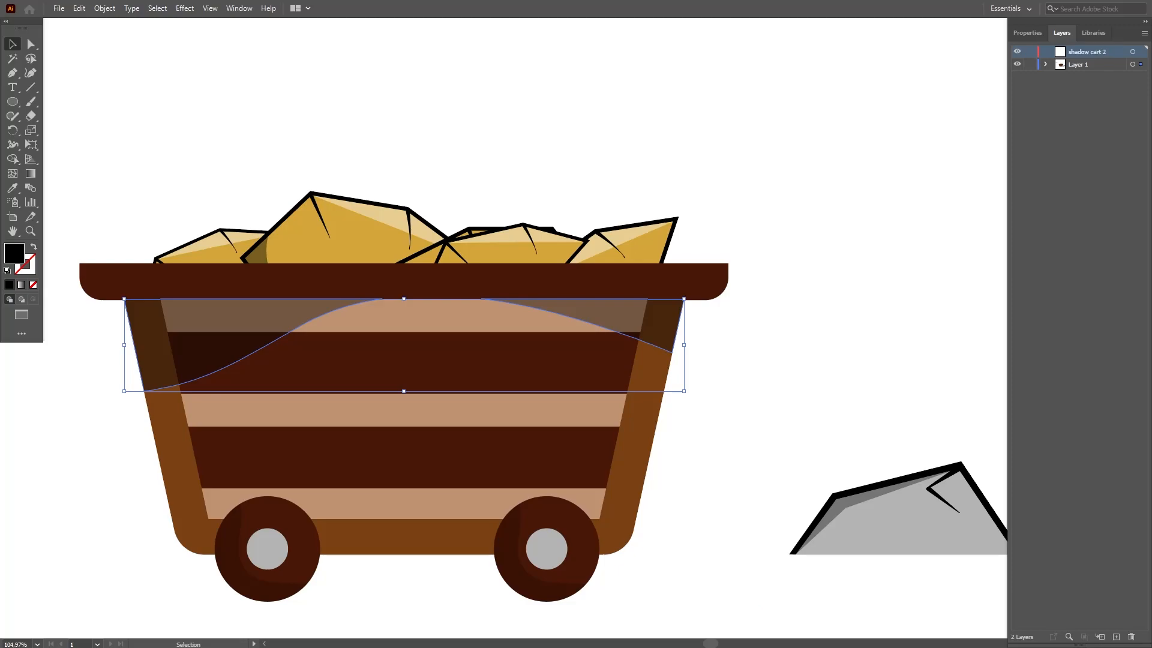
{"action": "left_click", "coordinate": [1046, 65]}
{"action": "left_click_drag", "start_coordinate": [1141, 76], "coordinate": [1141, 52]}
{"action": "left_click", "coordinate": [1046, 64]}
{"action": "key", "text": "ctrl+shift+a"}
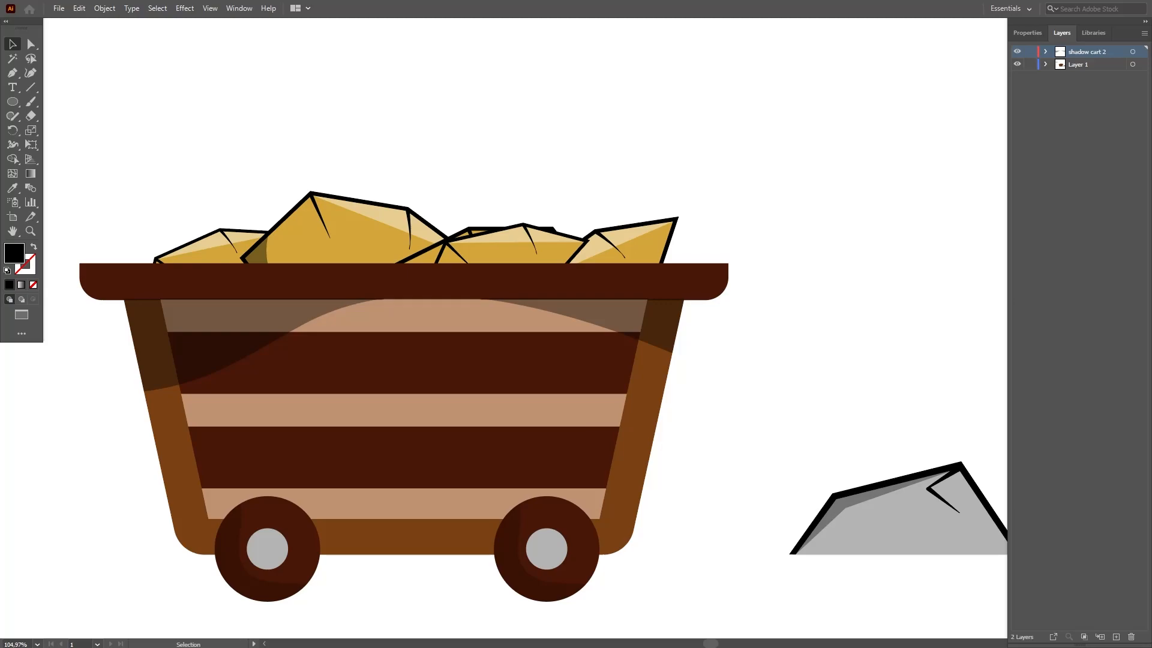
Select the right wheel's shadow and create a new layer named "shw right" above Layer 1
{"action": "left_click", "coordinate": [526, 522]}
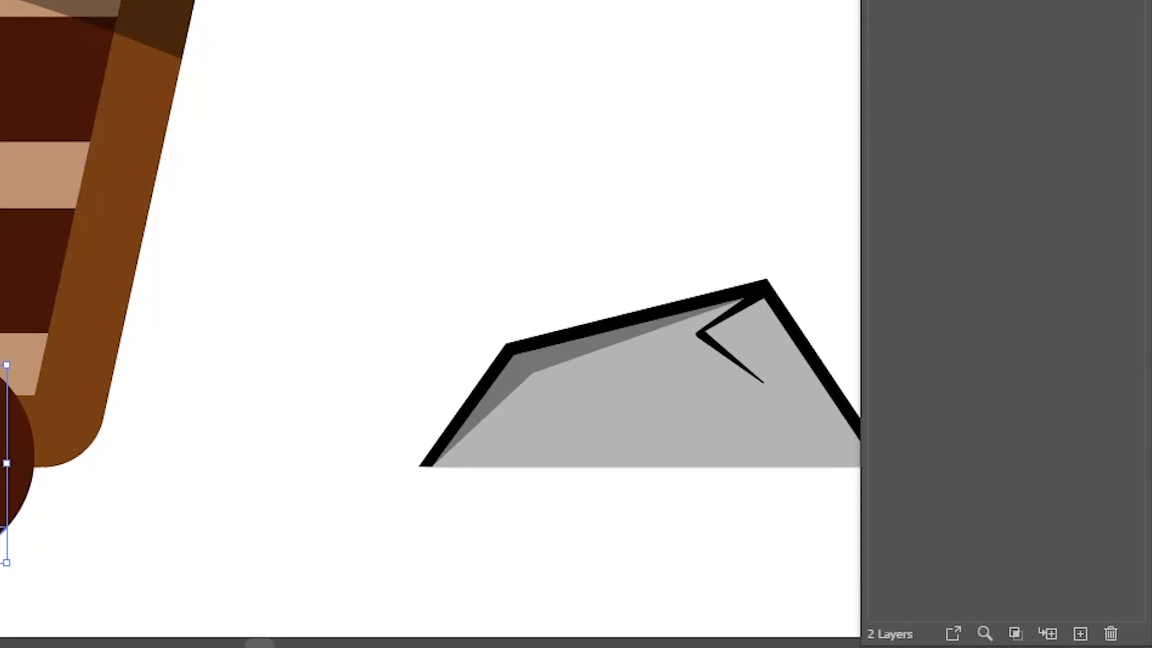
{"action": "left_click", "coordinate": [1080, 633]}
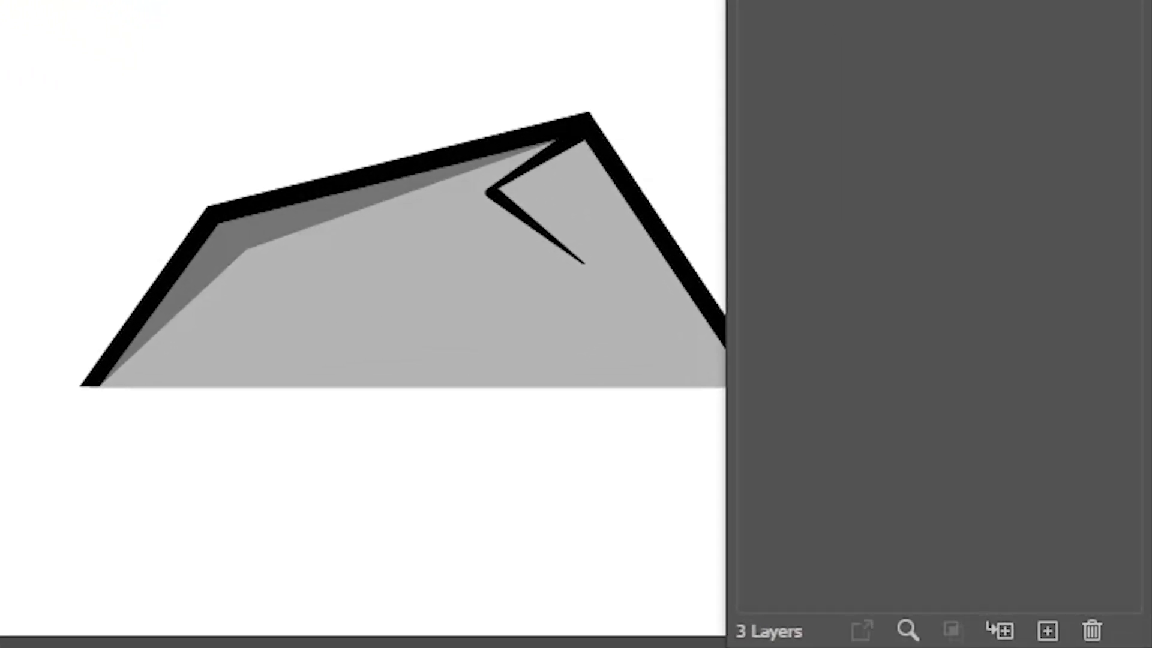
{"action": "double_click", "coordinate": [946, 190]}
{"action": "type", "text": "sh"}
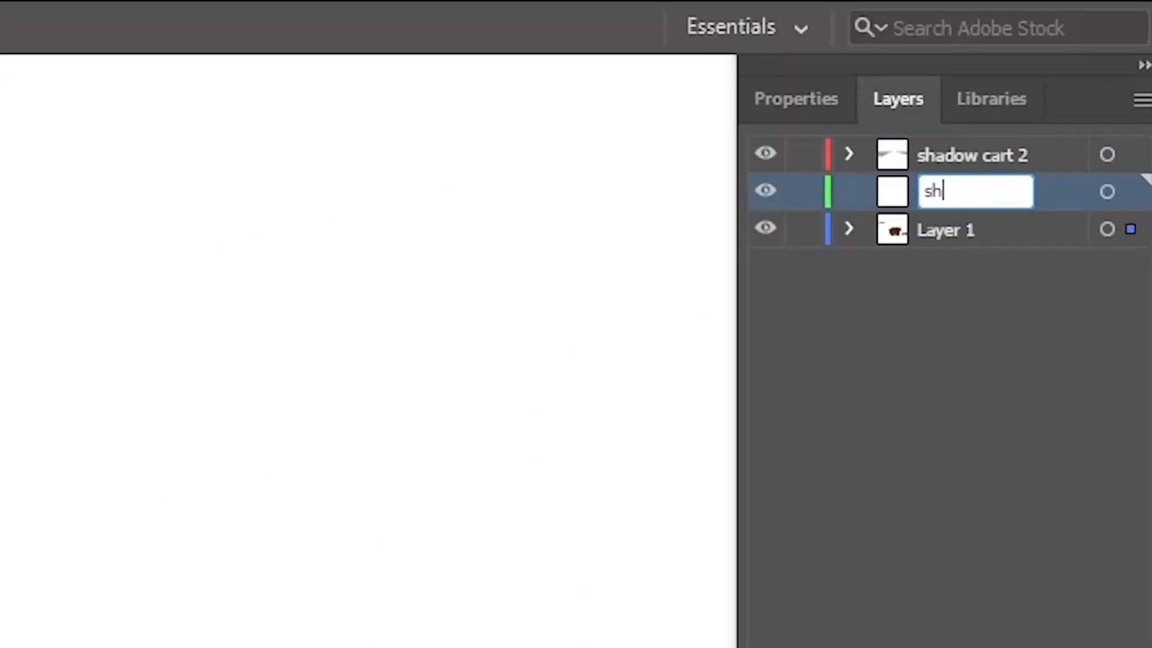
{"action": "type", "text": "w right"}
{"action": "key", "text": "Return"}
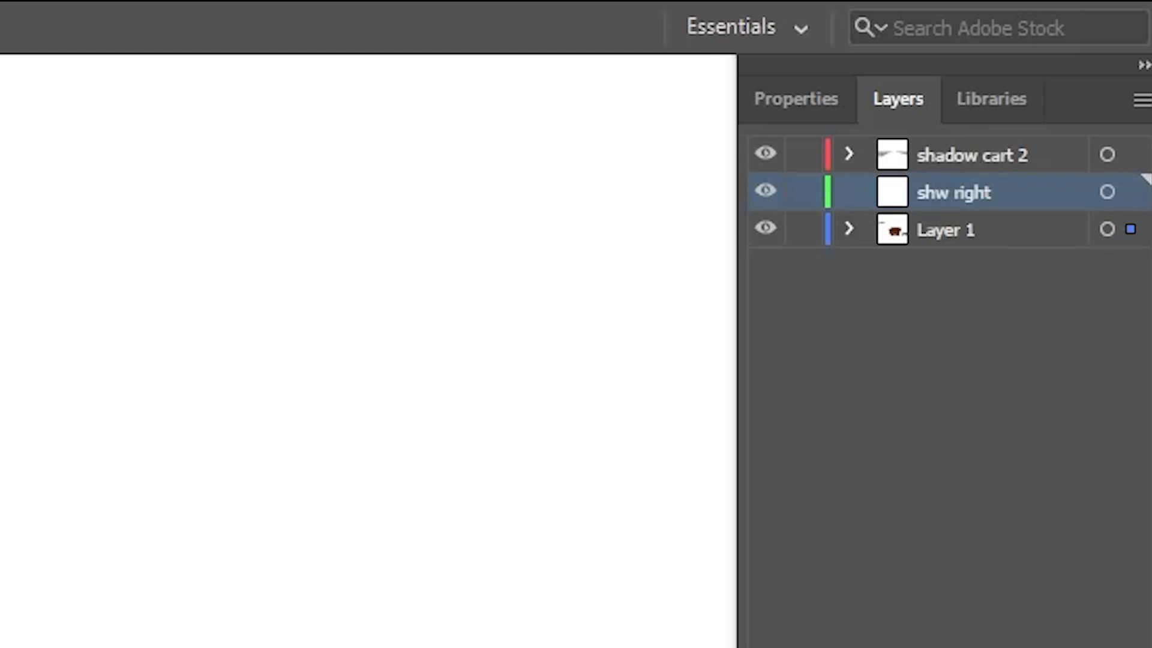
Create another layer named "shw left" above the "shw right" layer
{"action": "key", "text": "ctrl+l"}
{"action": "double_click", "coordinate": [945, 192]}
{"action": "type", "text": "s"}
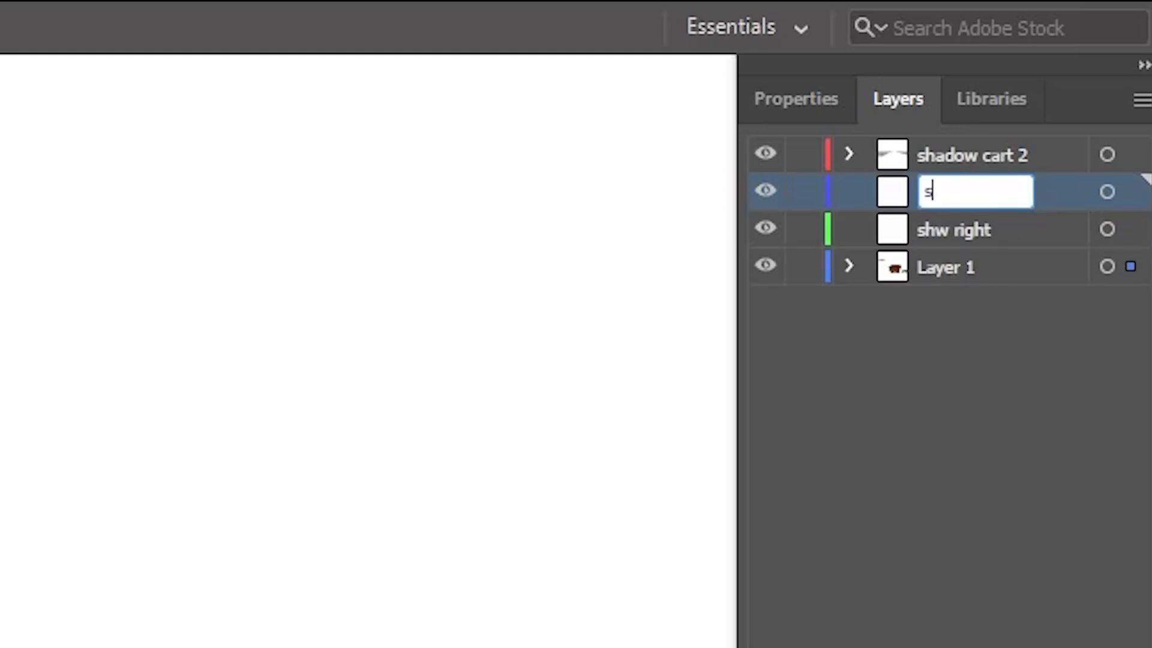
{"action": "type", "text": "hw left"}
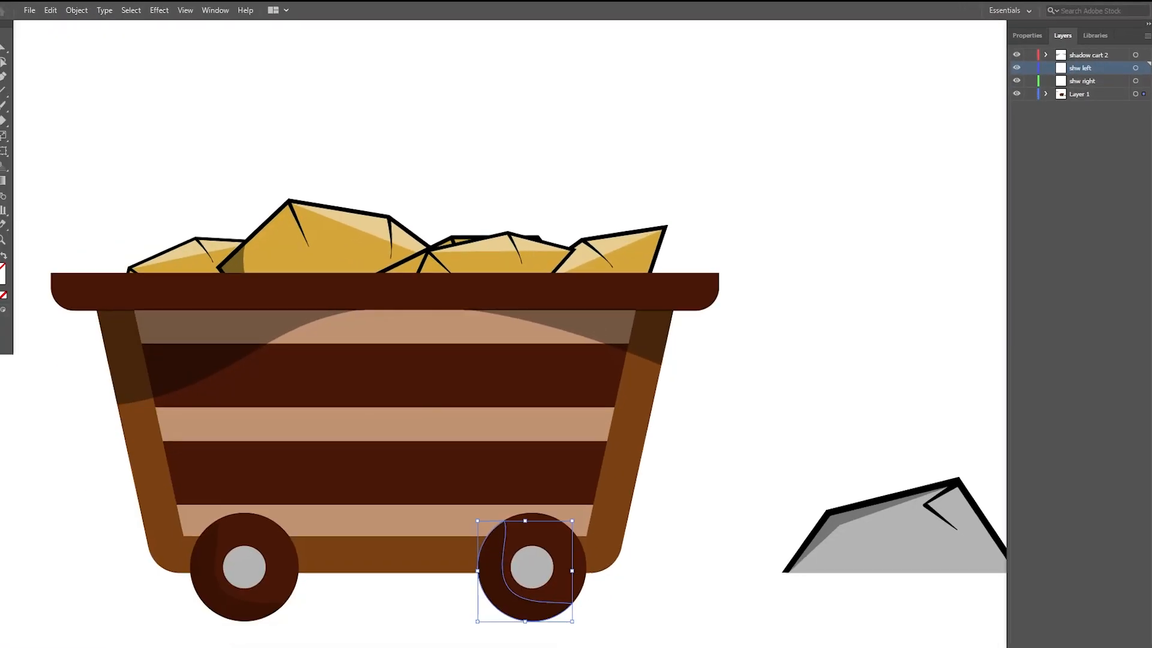
Move the right wheel's shadow path to the "shw right" layer and the left wheel's to "shw left"
{"action": "left_click", "coordinate": [1045, 94]}
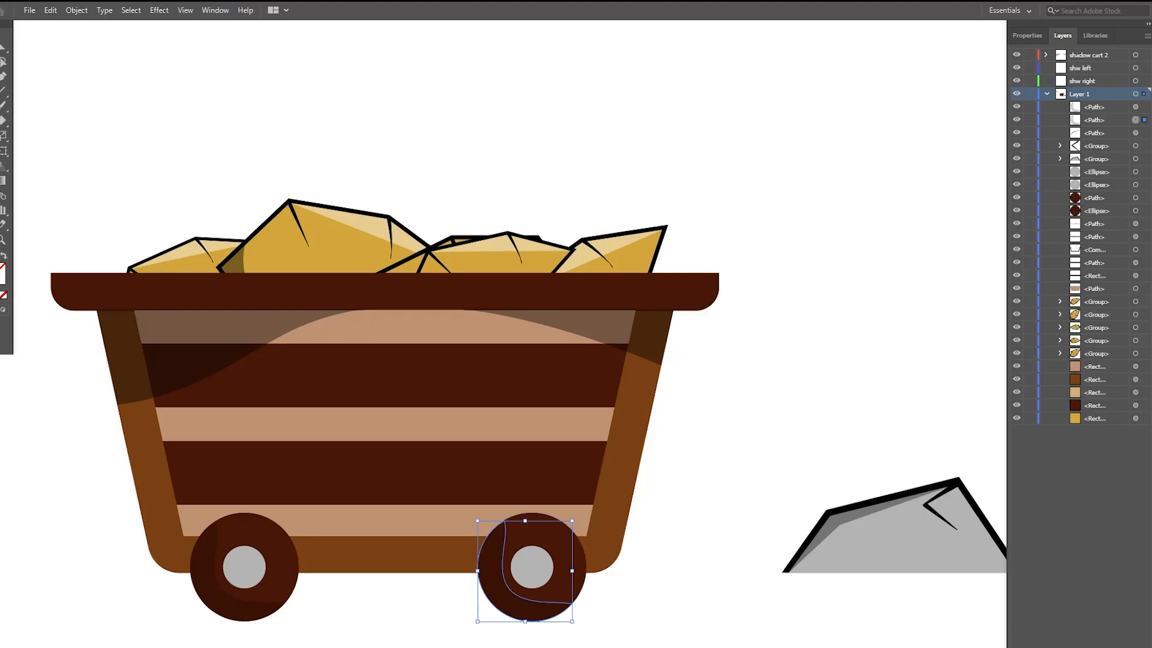
{"action": "left_click_drag", "start_coordinate": [1093, 120], "coordinate": [1087, 80]}
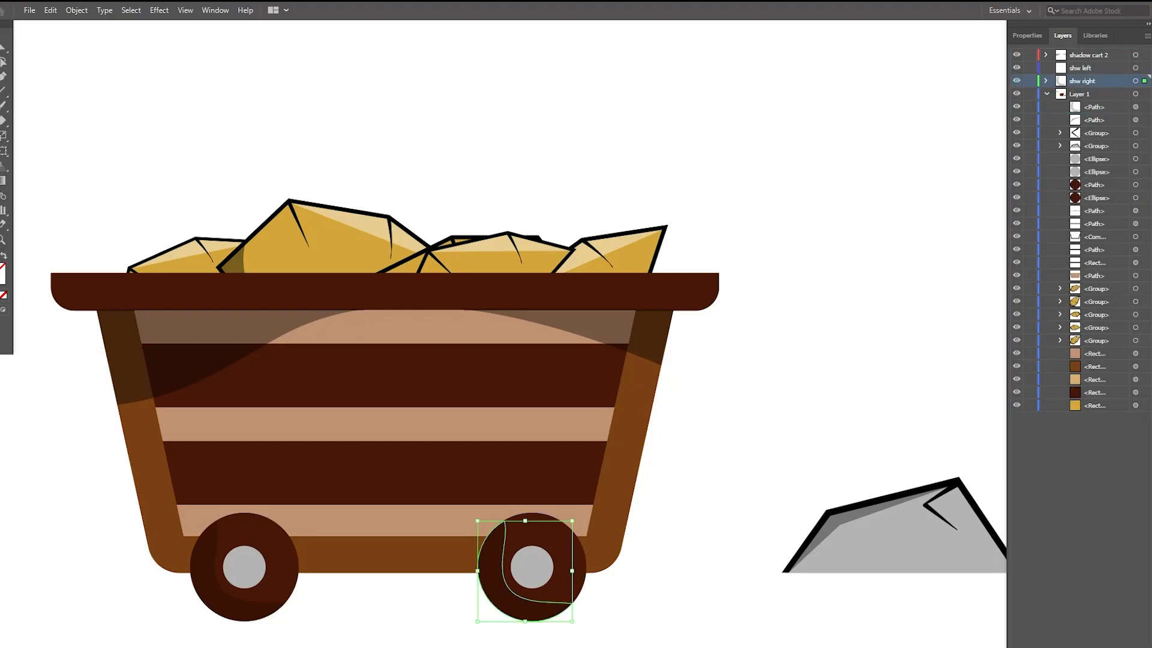
{"action": "left_click", "coordinate": [207, 576]}
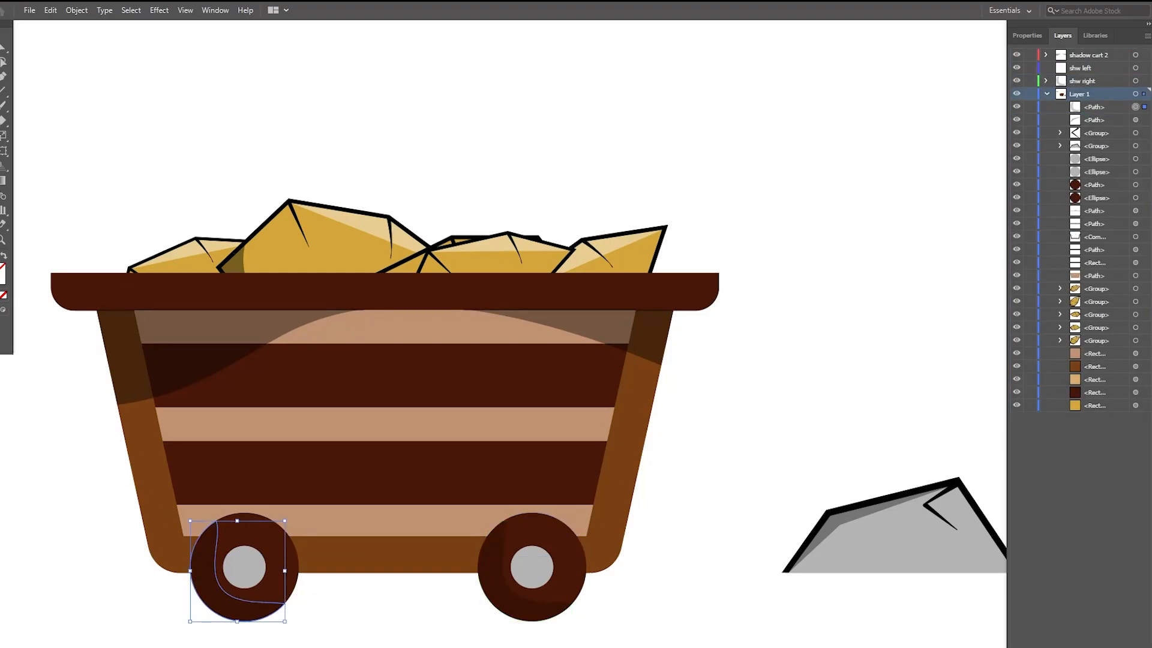
{"action": "left_click_drag", "start_coordinate": [1094, 107], "coordinate": [1082, 68]}
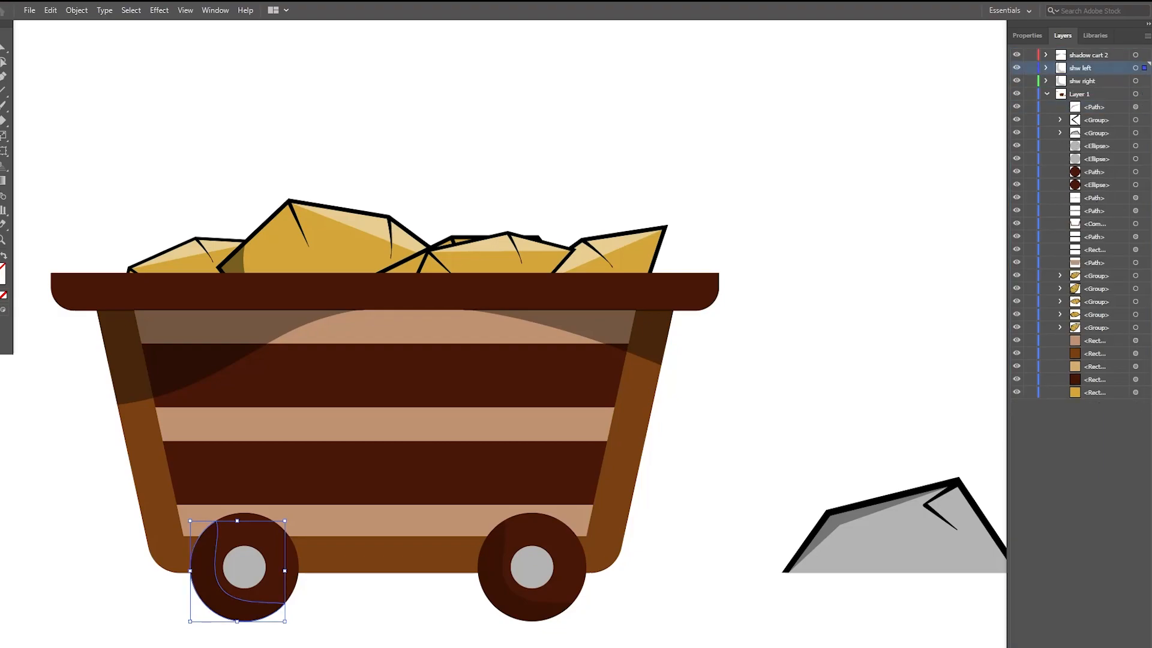
Select all parts of the gray rock and move them to a new layer named "rock"
{"action": "left_click_drag", "start_coordinate": [768, 462], "coordinate": [960, 585]}
{"action": "key", "text": "ctrl+l"}
{"action": "left_click_drag", "start_coordinate": [1143, 107], "coordinate": [1144, 94]}
{"action": "key", "text": "ctrl+shift+a"}
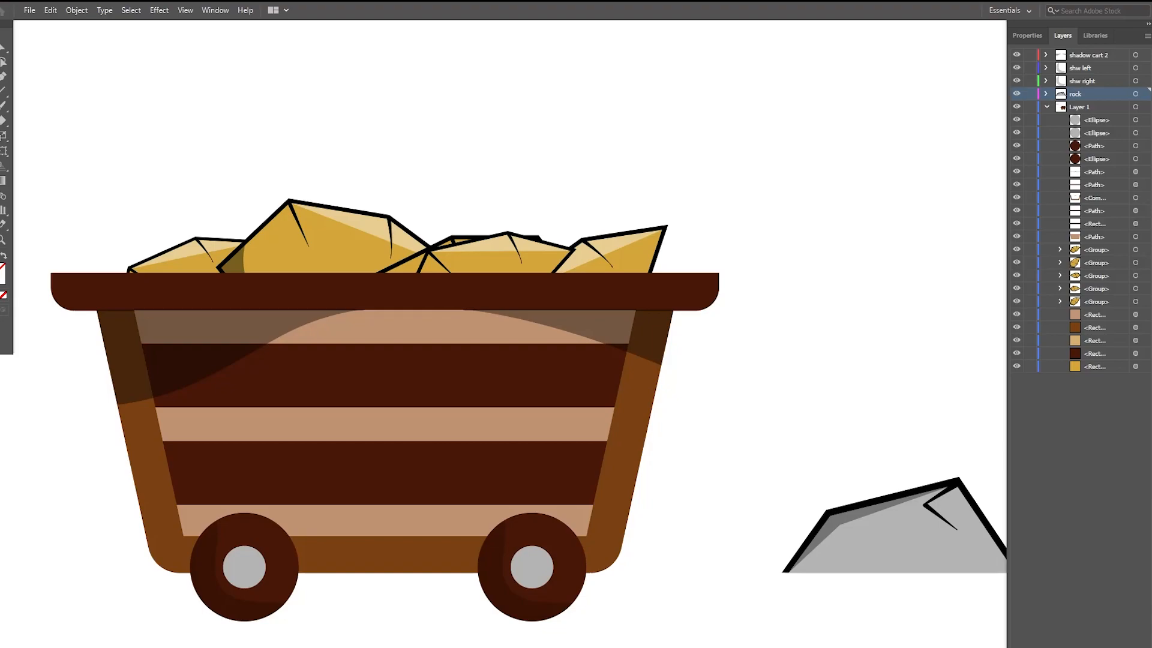
Select the right wheel and its gray hub, and create a new layer named "right ww"
{"action": "left_click", "coordinate": [624, 255]}
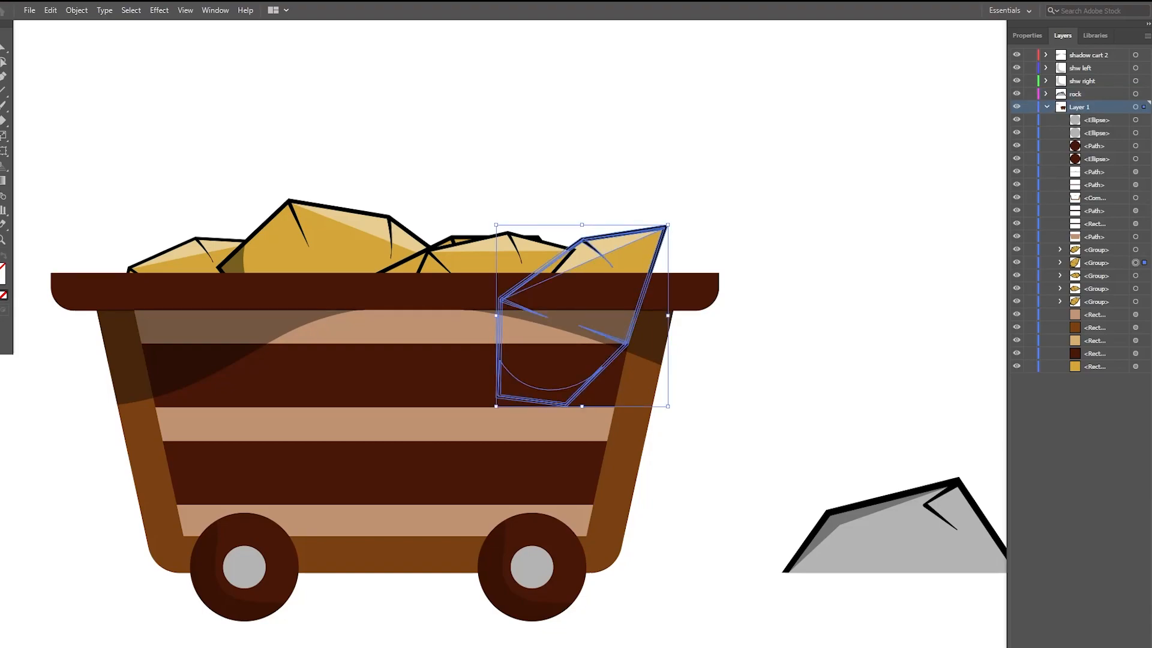
{"action": "left_click", "coordinate": [498, 594]}
{"action": "left_click", "coordinate": [532, 567], "text": "shift"}
{"action": "key", "text": "ctrl+l"}
{"action": "double_click", "coordinate": [1082, 106]}
{"action": "type", "text": "right ww"}
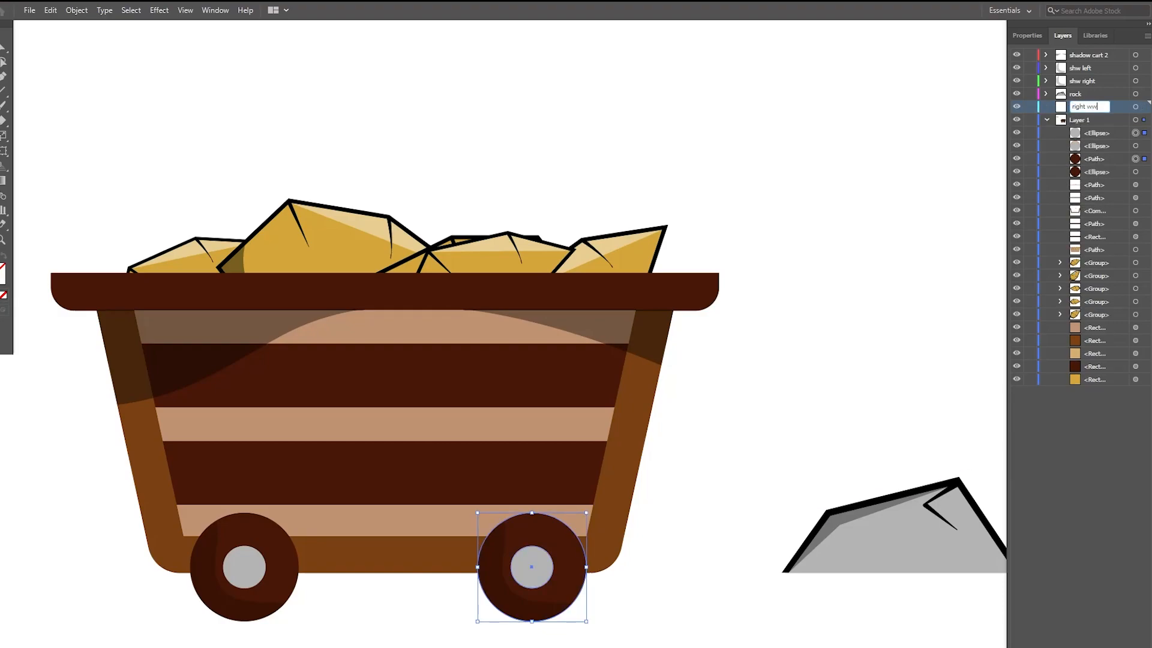
Group the parts of each wheel and move the right wheel to the "right ww" layer
{"action": "right_click", "coordinate": [549, 555]}
{"action": "left_click", "coordinate": [573, 375]}
{"action": "right_click", "coordinate": [250, 565]}
{"action": "left_click", "coordinate": [271, 384]}
{"action": "left_click_drag", "start_coordinate": [1143, 133], "coordinate": [1143, 107]}
Name the new layer "left ww" and move the left wheel from Layer 1 into it
{"action": "double_click", "coordinate": [1083, 120]}
{"action": "type", "text": "left ww"}
{"action": "left_click_drag", "start_coordinate": [1097, 145], "coordinate": [1085, 119]}
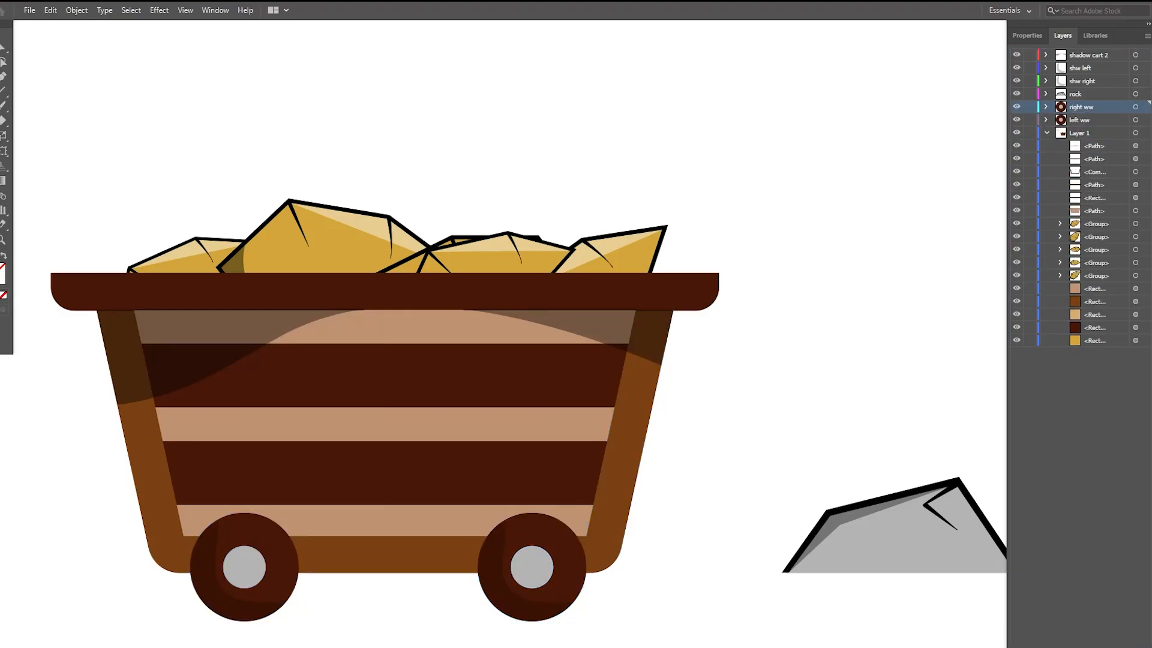
Select the cart's body parts, including the stripes and side frame, and group them
{"action": "scroll", "coordinate": [509, 335], "scroll_direction": "down", "scroll_amount": 2}
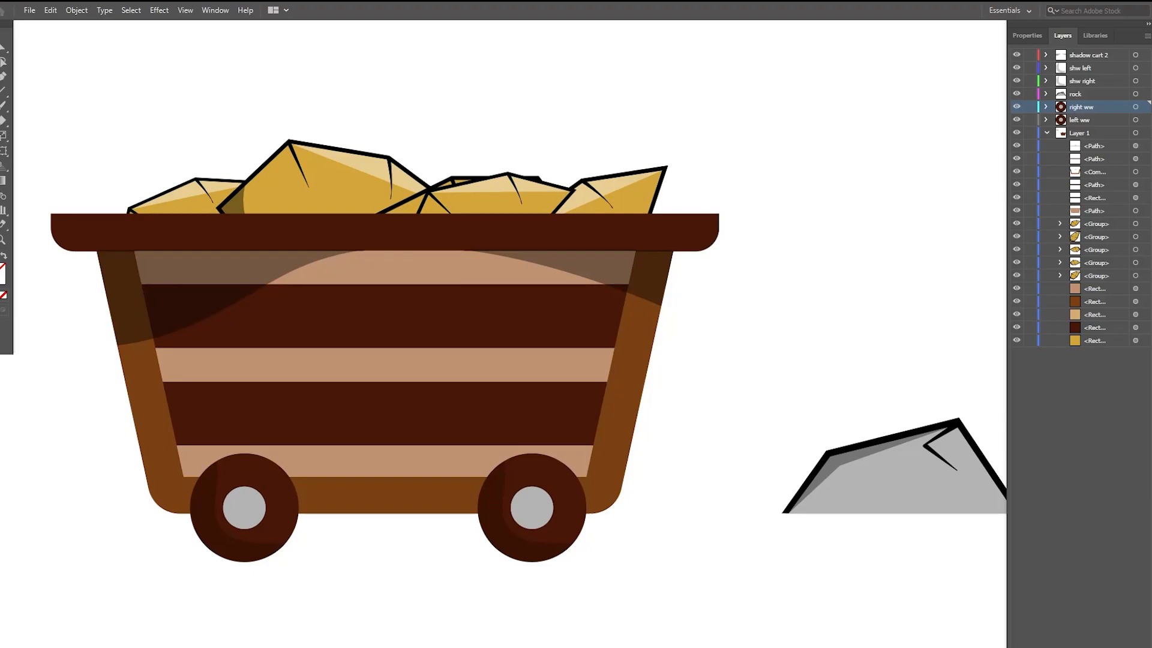
{"action": "left_click", "coordinate": [497, 364]}
{"action": "left_click", "coordinate": [499, 336], "text": "shift"}
{"action": "left_click", "coordinate": [507, 413], "text": "shift"}
{"action": "key", "text": "ctrl+g"}
{"action": "key", "text": "ctrl+z"}
{"action": "left_click", "coordinate": [507, 364], "text": "shift"}
{"action": "left_click", "coordinate": [636, 364], "text": "shift"}
{"action": "key", "text": "ctrl+g"}
Move the grouped cart body to a new layer and name that layer "cart"
{"action": "key", "text": "ctrl+l"}
{"action": "left_click_drag", "start_coordinate": [1143, 145], "coordinate": [1143, 132]}
{"action": "key", "text": "ctrl+shift+a"}
{"action": "double_click", "coordinate": [1079, 133]}
{"action": "type", "text": "cart"}
{"action": "key", "text": "Return"}
Create a layer named "colors" below Layer 1 and move the color swatch rectangles into it
{"action": "key", "text": "ctrl+l"}
{"action": "left_click", "coordinate": [1134, 250]}
{"action": "double_click", "coordinate": [1079, 314]}
{"action": "type", "text": "colors"}
{"action": "left_click_drag", "start_coordinate": [1094, 250], "coordinate": [1094, 301]}
{"action": "left_click_drag", "start_coordinate": [1094, 250], "coordinate": [1094, 289]}
{"action": "mouse_move", "coordinate": [1094, 250]}
{"action": "left_mouse_down"}
{"action": "mouse_move", "coordinate": [1094, 275]}
{"action": "mouse_move", "coordinate": [1094, 262]}
{"action": "left_mouse_up"}
Delete the unneeded path at the top of Layer 1 and make the "cart" layer active
{"action": "left_click", "coordinate": [1135, 159]}
{"action": "key", "text": "Delete"}
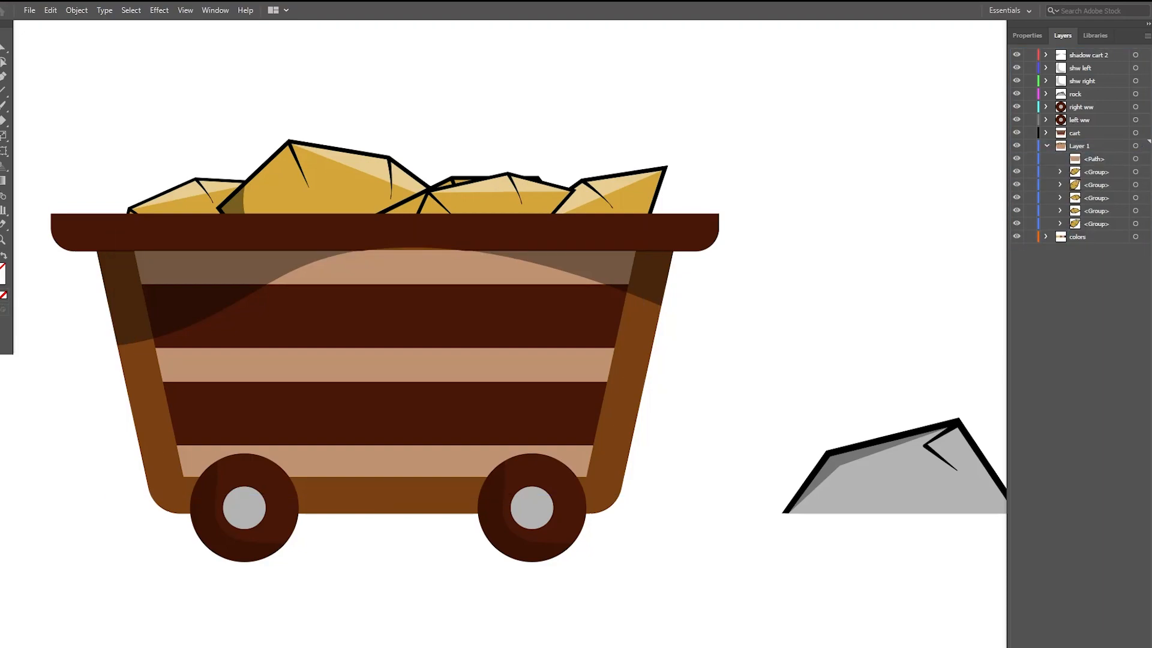
{"action": "left_click", "coordinate": [1134, 132]}
{"action": "key", "text": "ctrl+shift+a"}
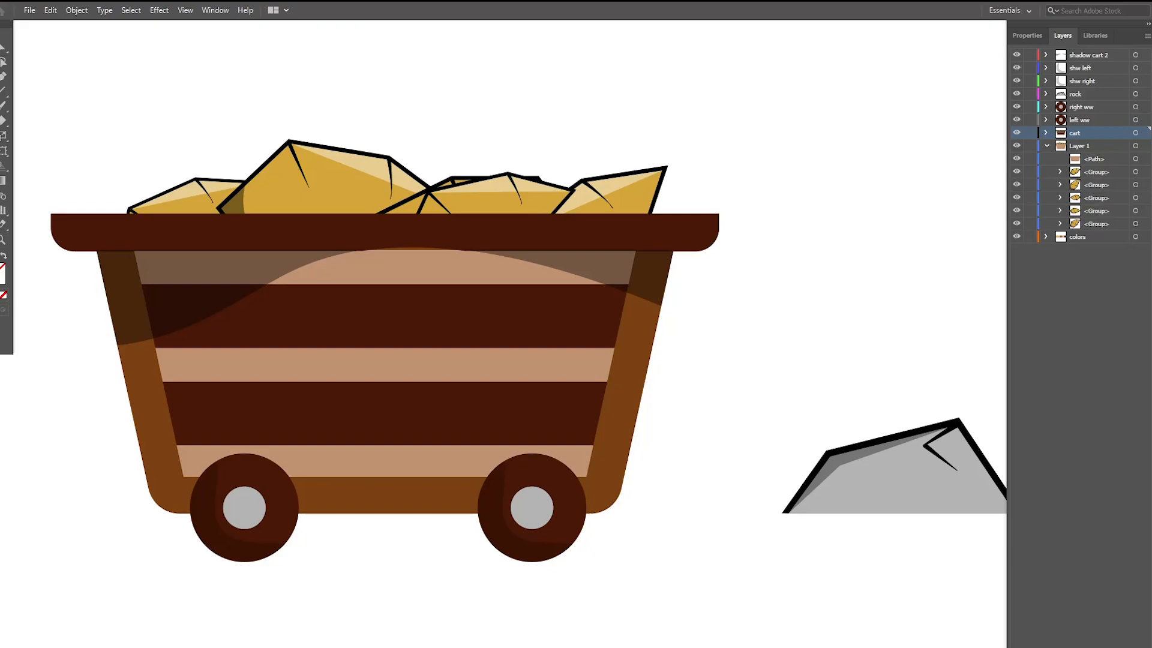
Create five new layers above Layer 1 for the gold rocks and name the first one rock1
{"action": "left_click", "coordinate": [1094, 158]}
{"action": "left_click", "coordinate": [1046, 146]}
{"action": "scroll", "coordinate": [529, 344], "scroll_direction": "down", "scroll_amount": 1}
{"action": "scroll", "coordinate": [529, 344], "scroll_direction": "up", "scroll_amount": 1}
{"action": "left_click", "coordinate": [1046, 146]}
{"action": "key", "text": "ctrl+l"}
{"action": "type", "text": "rock1"}
{"action": "left_click", "coordinate": [1097, 159]}
{"action": "left_click", "coordinate": [1098, 146]}
{"action": "key", "text": "ctrl+l"}
{"action": "key", "text": "ctrl+l"}
{"action": "key", "text": "ctrl+l"}
{"action": "key", "text": "ctrl+l"}
Name the four remaining new layers rock2, rock3, rock4 and rock5
{"action": "double_click", "coordinate": [1083, 184]}
{"action": "type", "text": "rock2"}
{"action": "key", "text": "Return"}
{"action": "double_click", "coordinate": [1083, 172]}
{"action": "type", "text": "rock3"}
{"action": "double_click", "coordinate": [1083, 158]}
{"action": "type", "text": "rock4"}
{"action": "double_click", "coordinate": [1083, 146]}
{"action": "type", "text": "rock5"}
Move each gold rock group from Layer 1 into its own rock layer and place Layer 1 above the rock layers
{"action": "left_click", "coordinate": [1135, 289]}
{"action": "left_click", "coordinate": [1134, 275]}
{"action": "left_click_drag", "start_coordinate": [1144, 288], "coordinate": [1144, 184]}
{"action": "left_click", "coordinate": [1135, 262]}
{"action": "left_click_drag", "start_coordinate": [1144, 262], "coordinate": [1144, 172]}
{"action": "left_click", "coordinate": [1135, 236]}
{"action": "left_click_drag", "start_coordinate": [1143, 236], "coordinate": [1144, 158]}
{"action": "left_click_drag", "start_coordinate": [1096, 236], "coordinate": [1080, 146]}
{"action": "left_click", "coordinate": [1046, 211]}
{"action": "left_click_drag", "start_coordinate": [1080, 211], "coordinate": [1080, 140]}
{"action": "key", "text": "ctrl+shift+a"}
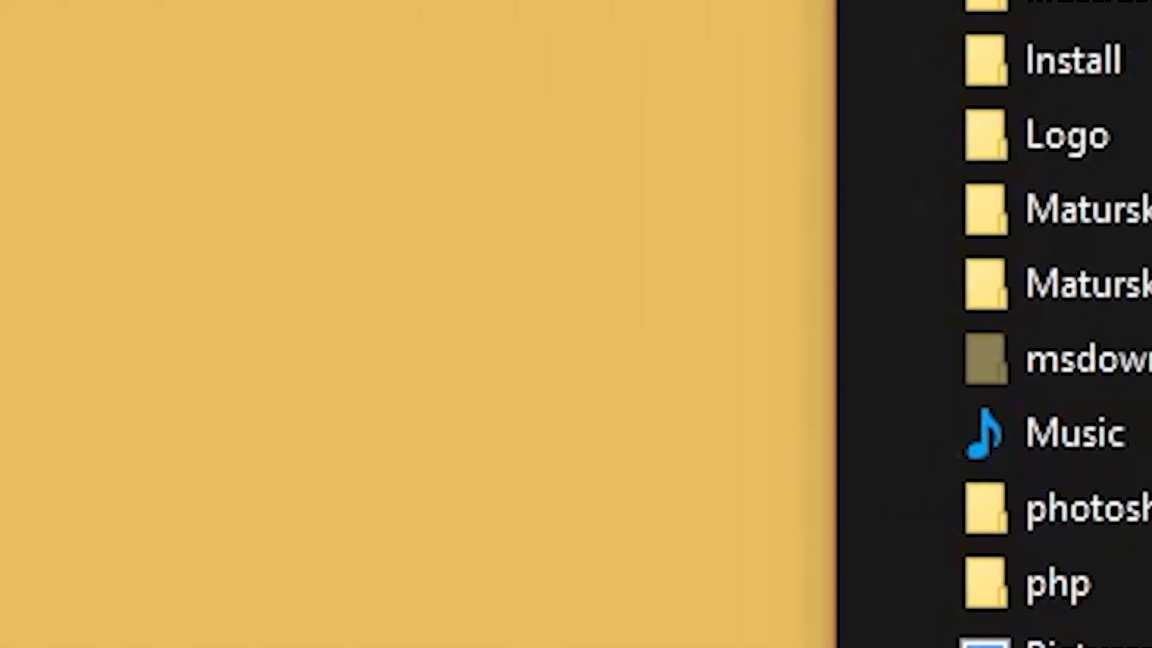
Import the CART file into After Effects, add the CART composition to Comp 1 and open it
{"action": "left_click_drag", "start_coordinate": [771, 46], "coordinate": [46, 244]}
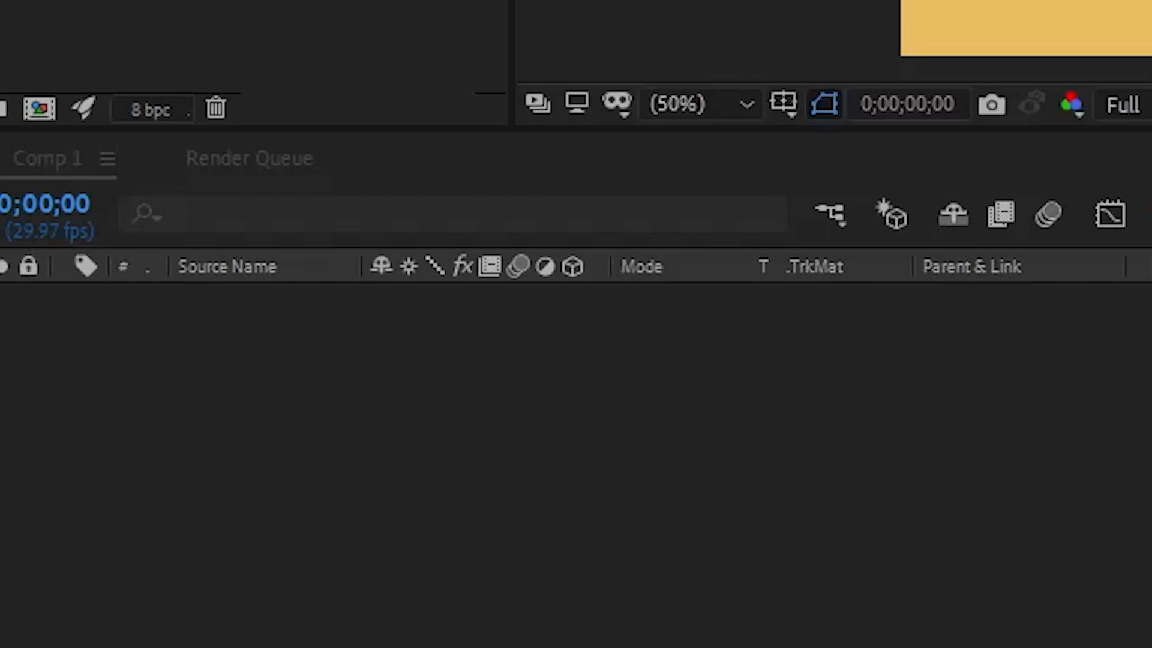
{"action": "left_click_drag", "start_coordinate": [180, 60], "coordinate": [195, 403]}
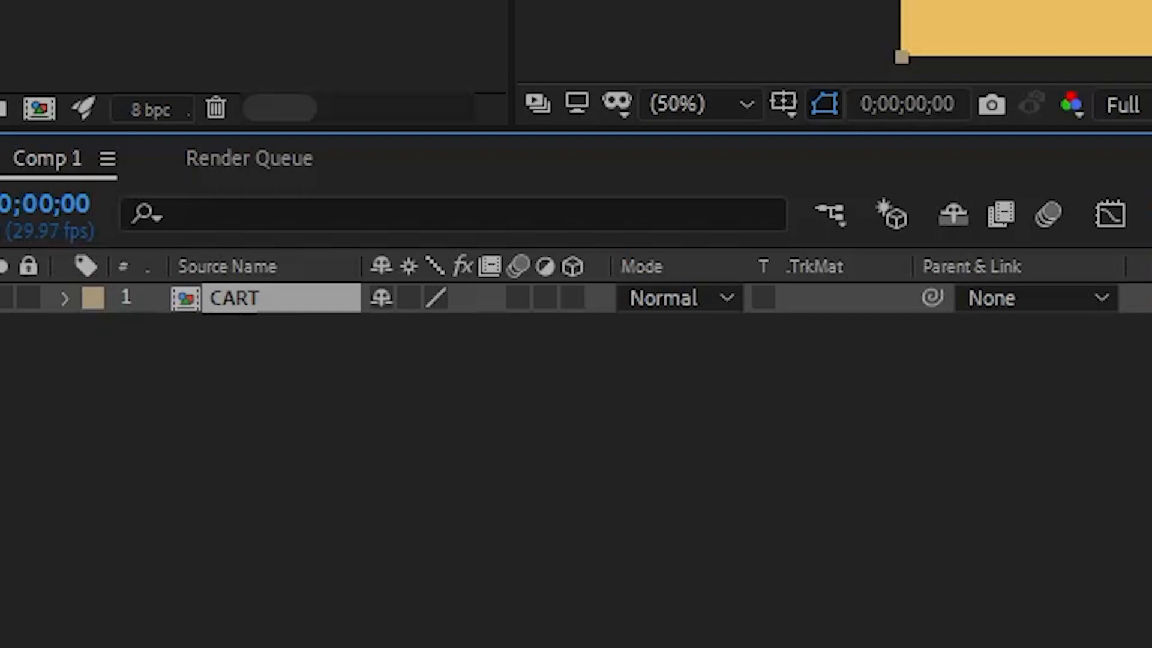
{"action": "double_click", "coordinate": [281, 298]}
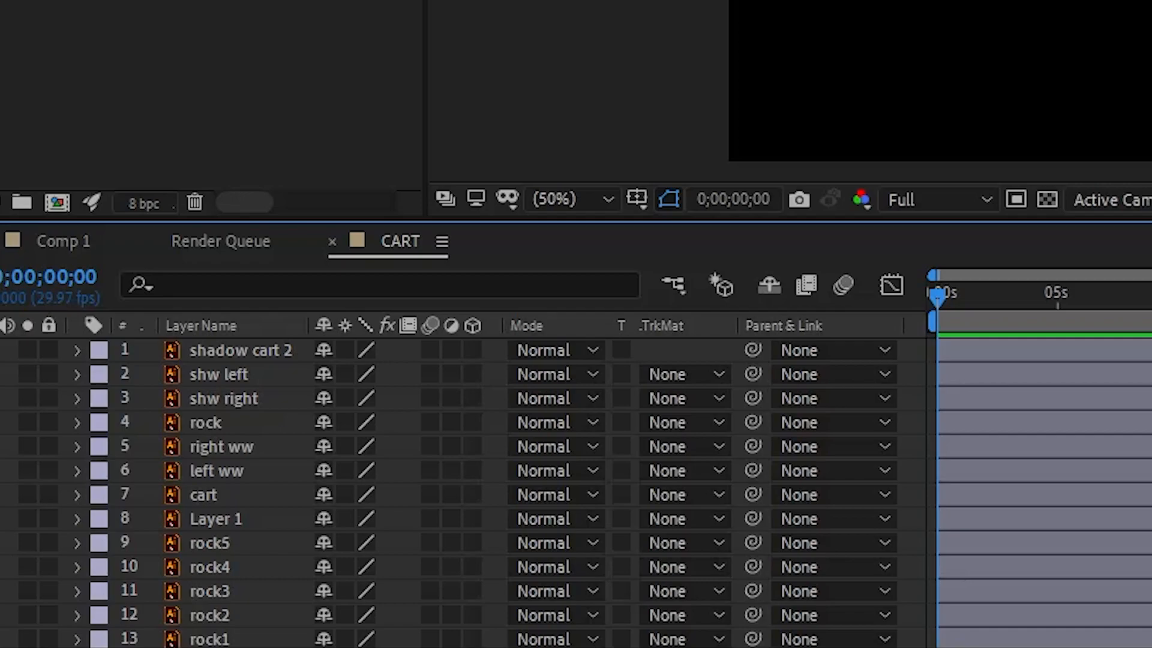
{"action": "left_click", "coordinate": [202, 495]}
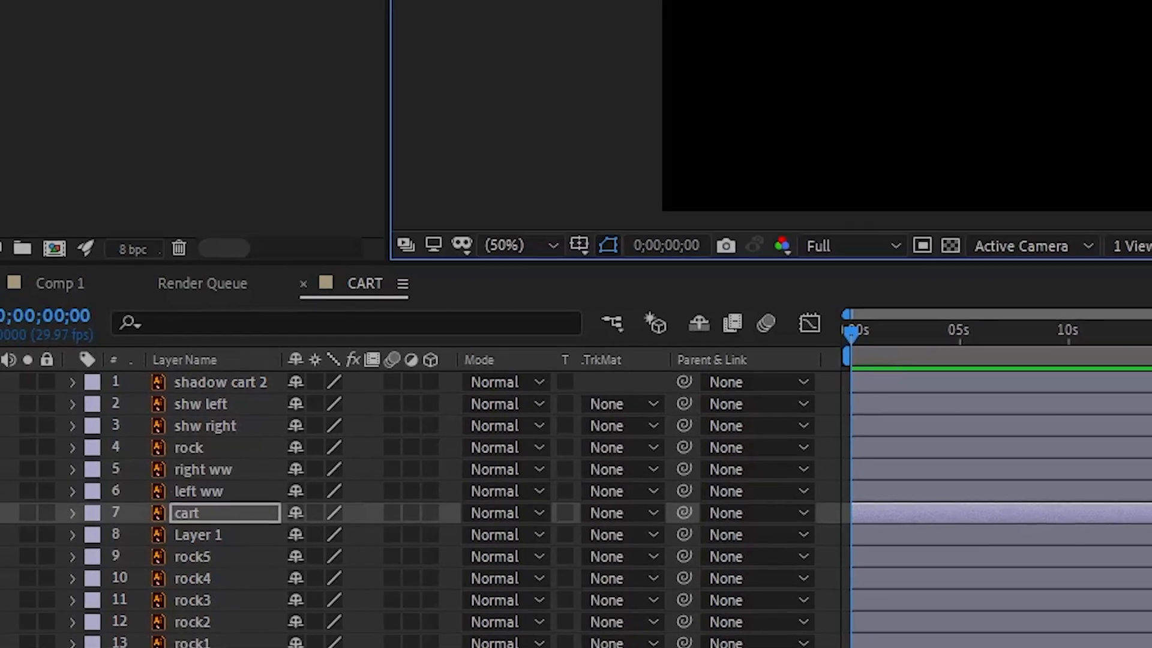
{"action": "key", "text": "ctrl+y"}
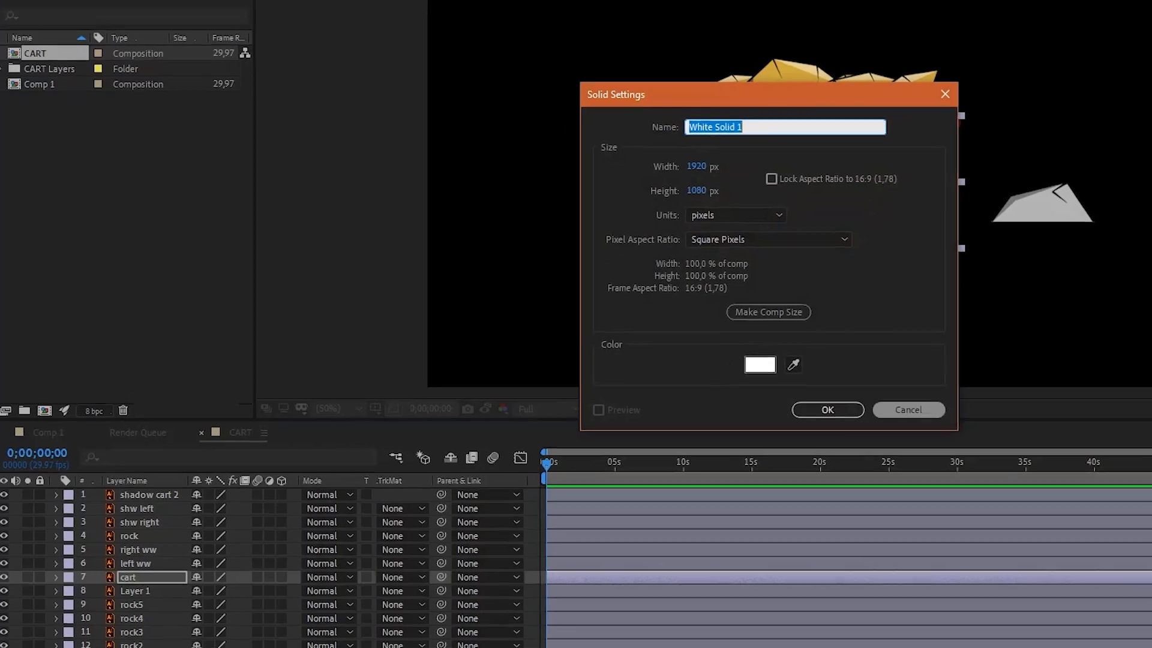
{"action": "left_click", "coordinate": [1038, 367]}
{"action": "key", "text": "ctrl+z"}
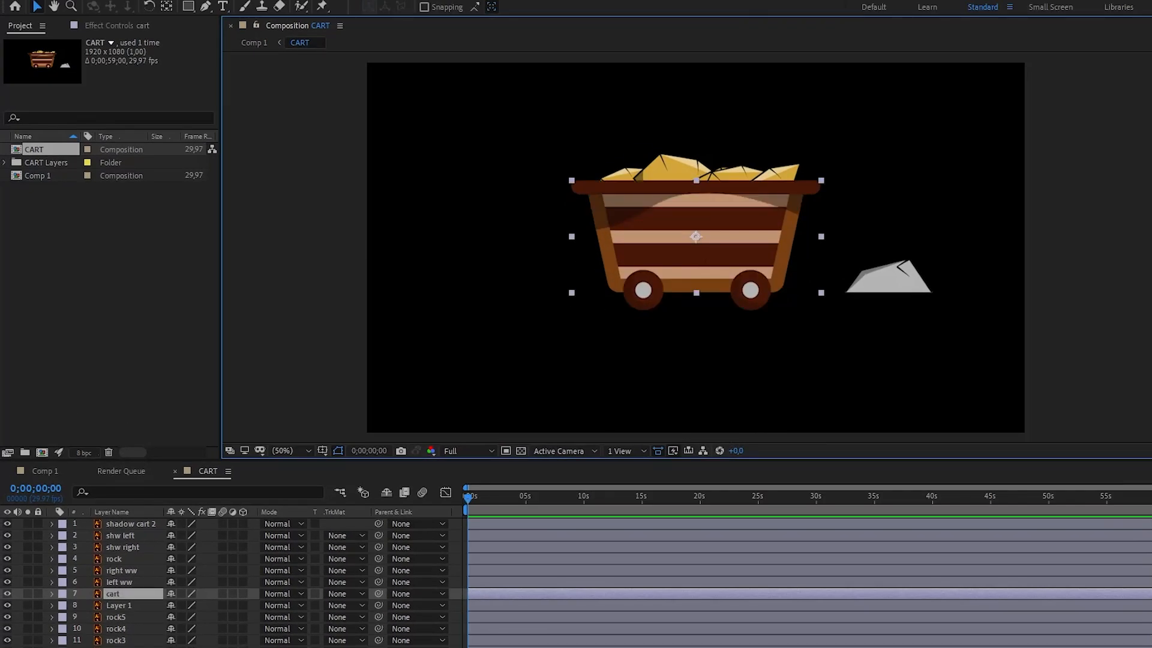
Move the gray rock to about 1553, 654 and show its transform properties
{"action": "mouse_move", "coordinate": [888, 275]}
{"action": "left_mouse_down"}
{"action": "mouse_move", "coordinate": [891, 293]}
{"action": "mouse_move", "coordinate": [884, 281]}
{"action": "mouse_move", "coordinate": [899, 287]}
{"action": "left_mouse_up"}
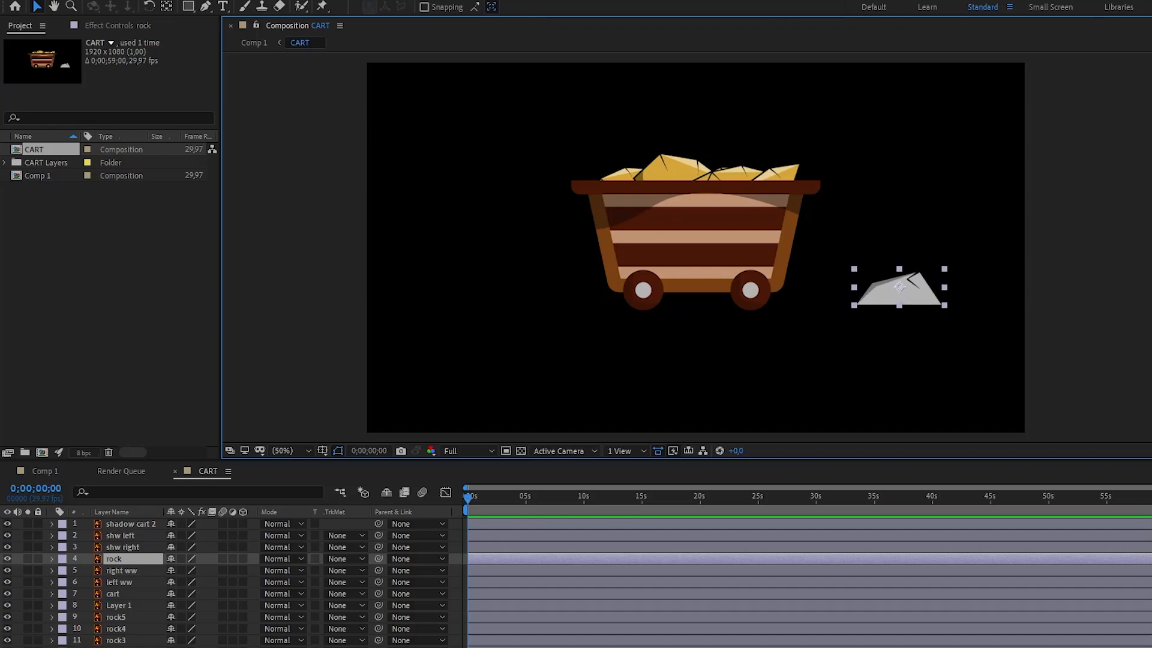
{"action": "key", "text": "Return"}
{"action": "scroll", "coordinate": [234, 582], "scroll_direction": "down", "scroll_amount": 1}
{"action": "scroll", "coordinate": [234, 582], "scroll_direction": "up", "scroll_amount": 1}
{"action": "left_click", "coordinate": [53, 559]}
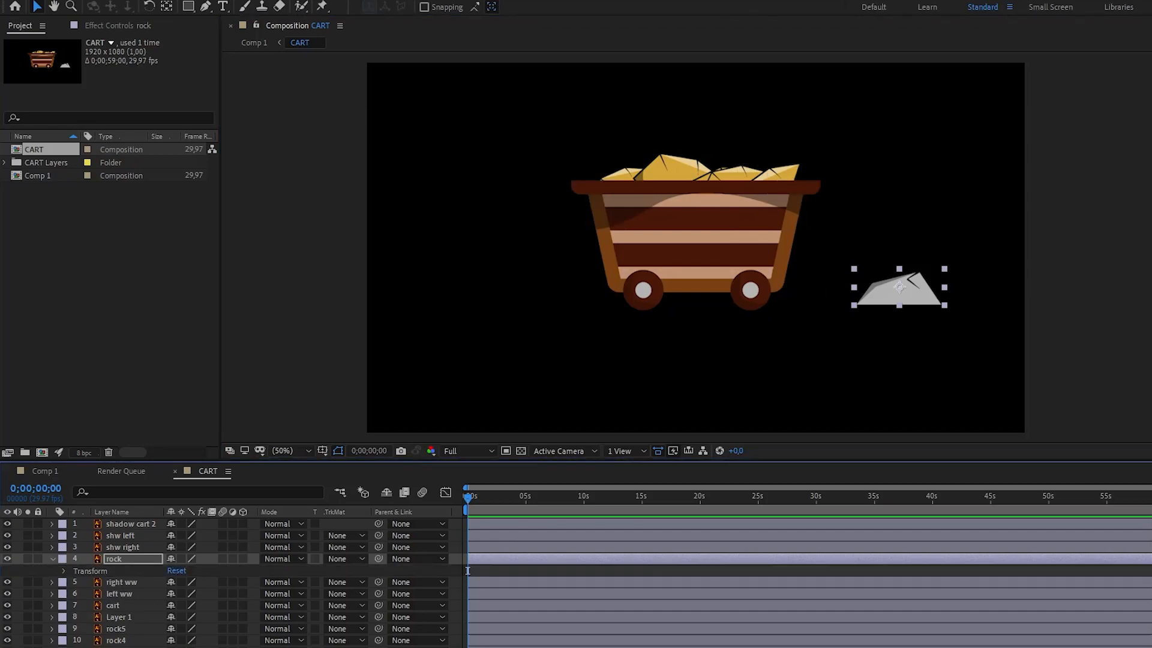
{"action": "left_click", "coordinate": [64, 570]}
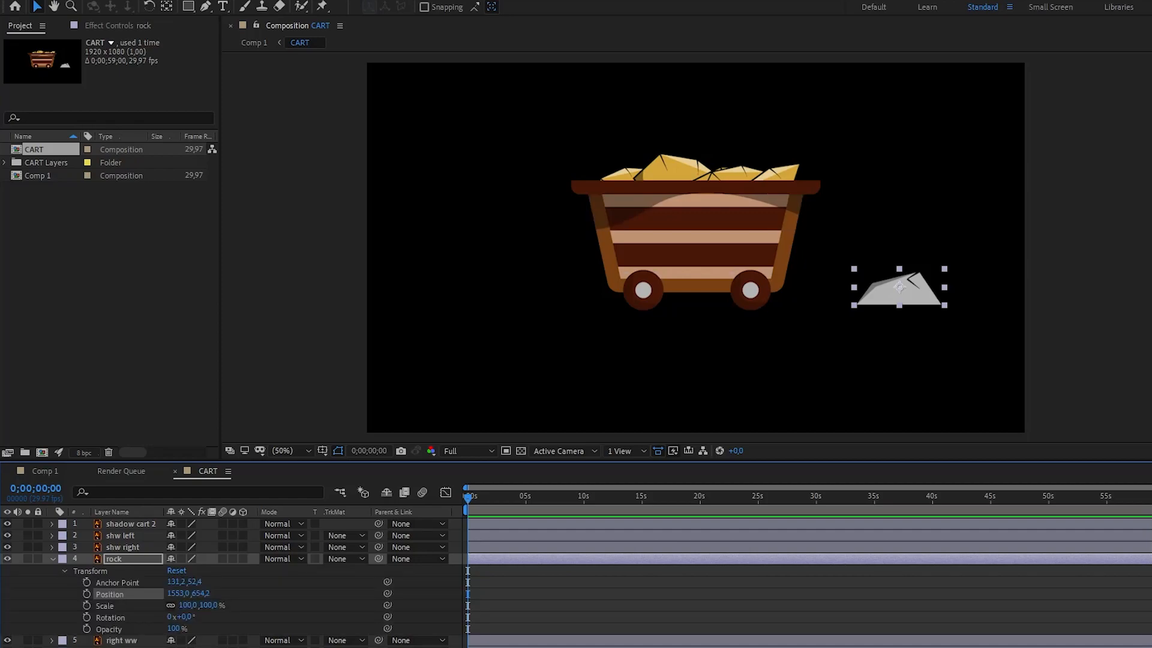
Keyframe the rock's position at the start of the timeline with X at 2044, outside the frame's right edge
{"action": "left_click_drag", "start_coordinate": [178, 593], "coordinate": [475, 593]}
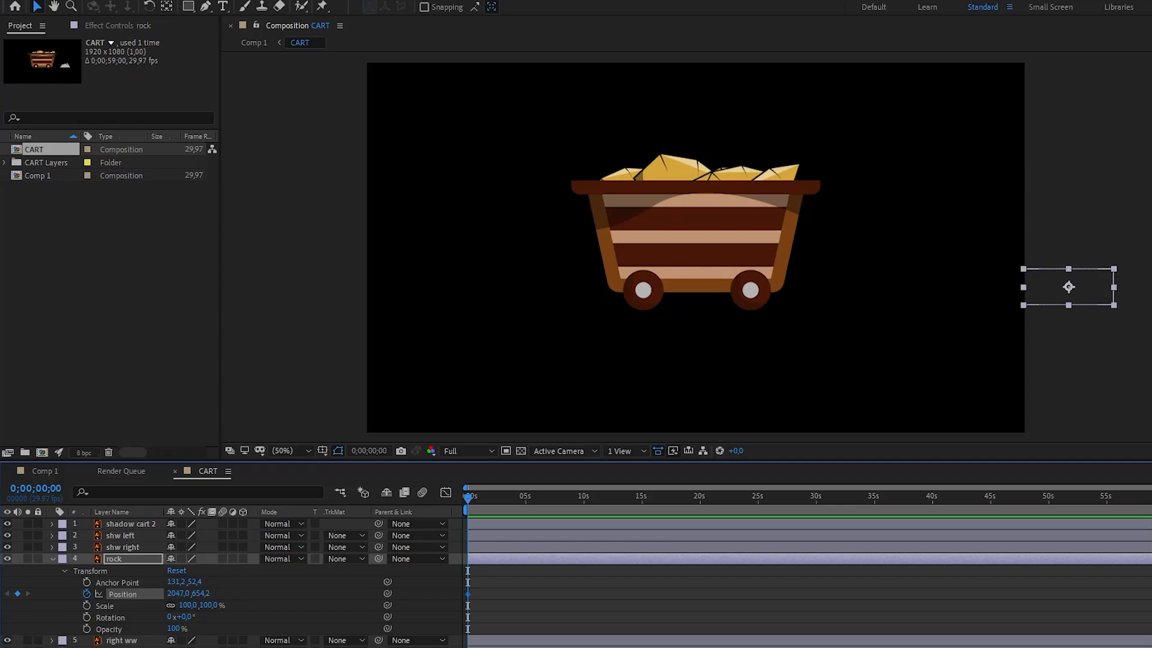
{"action": "key", "text": "Left"}
{"action": "key", "text": "Left"}
{"action": "key", "text": "Left"}
{"action": "key", "text": "Left"}
{"action": "key", "text": "Left"}
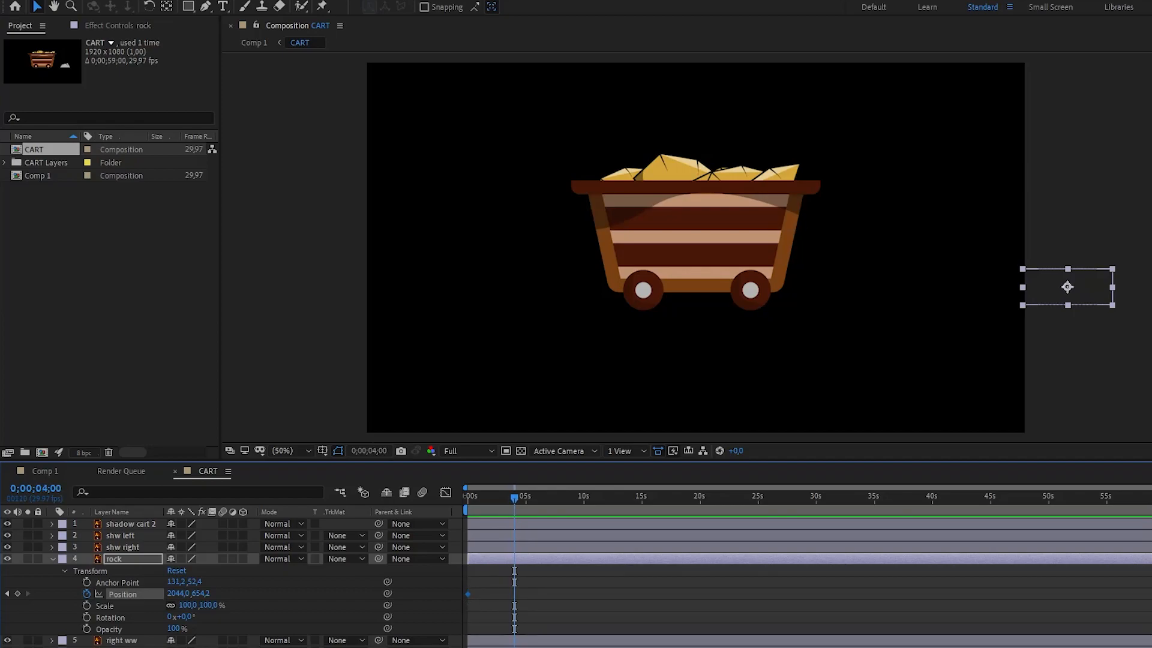
Keyframe the rock's X position at -133 at the 4-second mark and preview its movement from the start
{"action": "left_click_drag", "start_coordinate": [176, 593], "coordinate": [85, 593]}
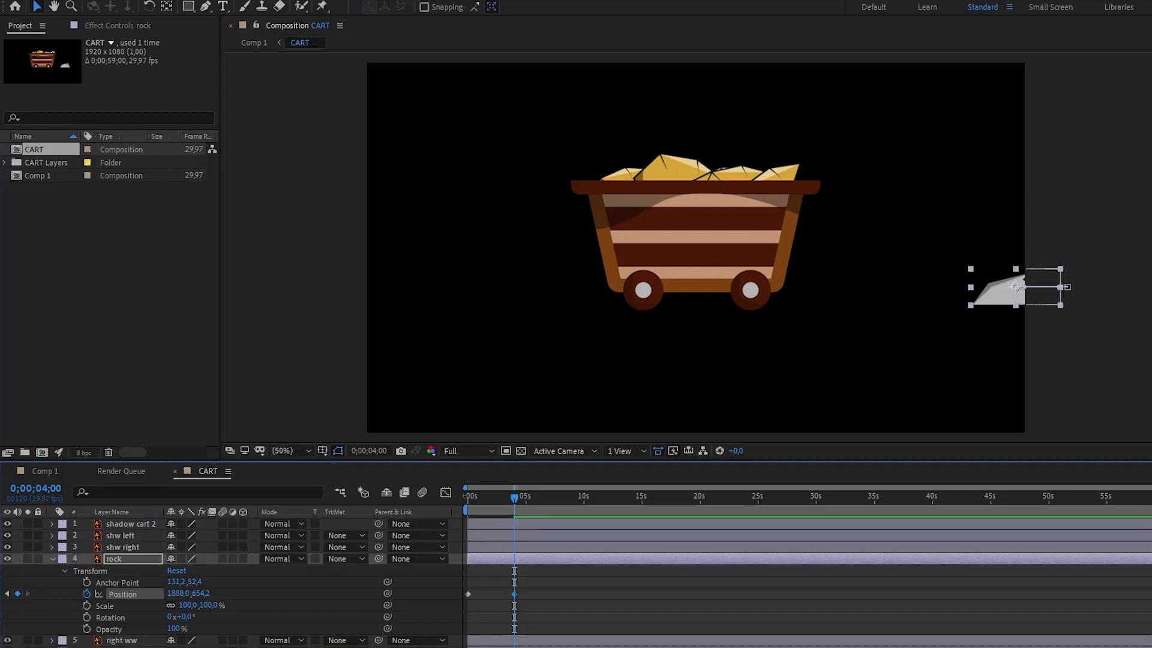
{"action": "left_click_drag", "start_coordinate": [176, 594], "coordinate": [27, 593]}
{"action": "left_click_drag", "start_coordinate": [176, 593], "coordinate": [65, 593]}
{"action": "left_click", "coordinate": [179, 593]}
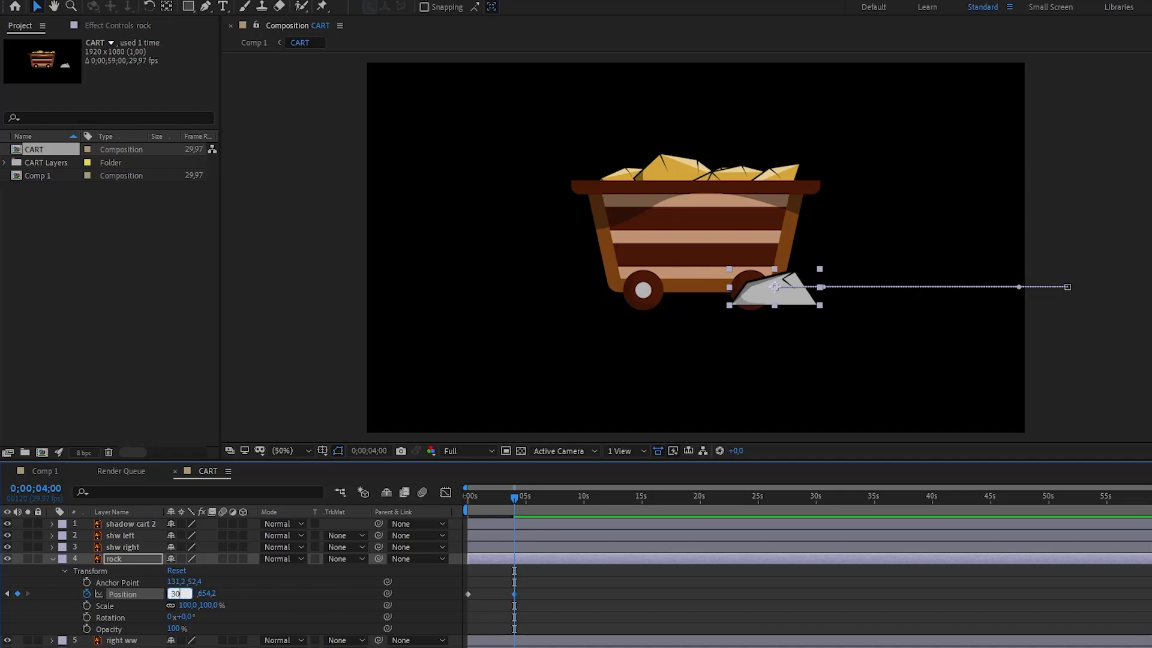
{"action": "key", "text": "Return"}
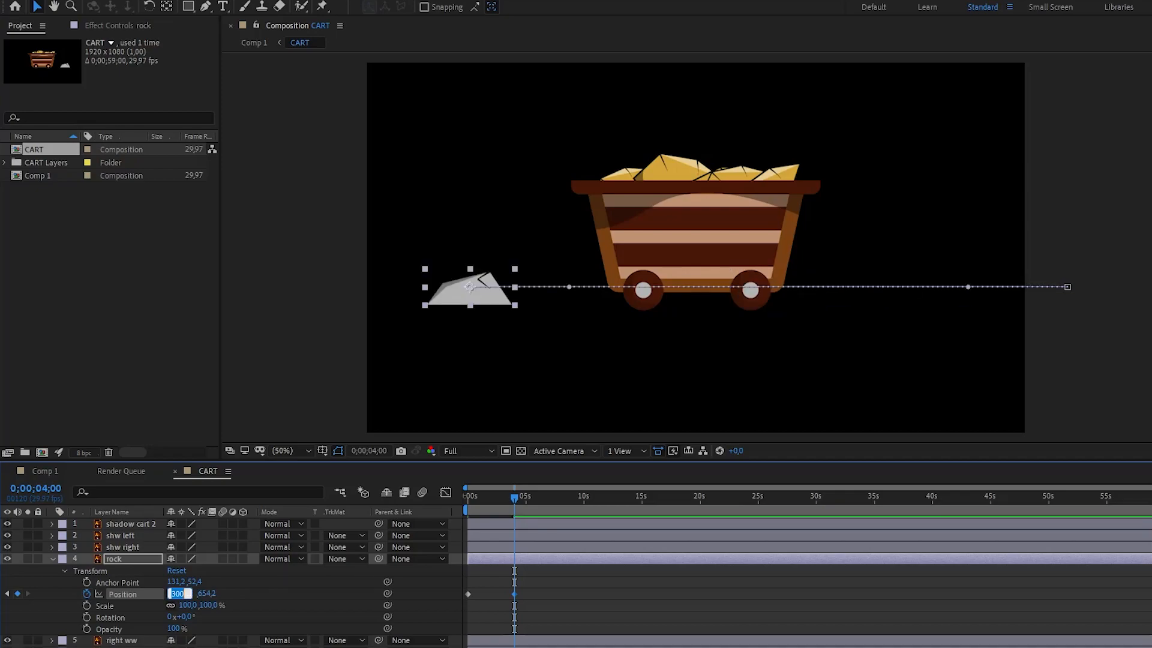
{"action": "type", "text": "0"}
{"action": "key", "text": "Return"}
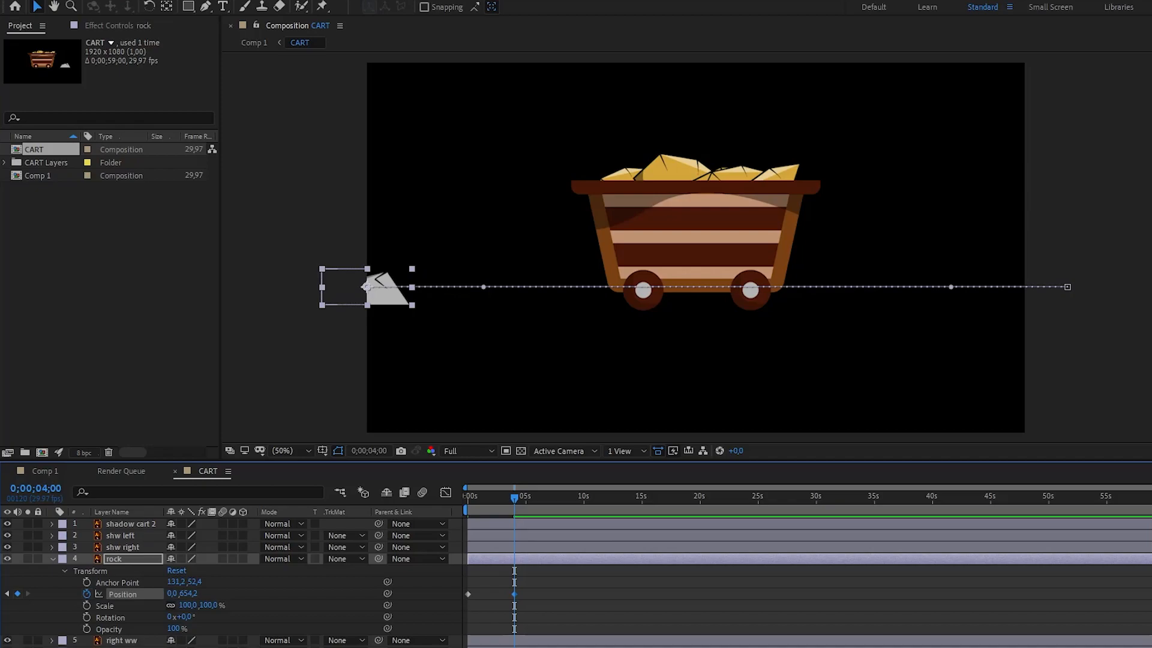
{"action": "left_click_drag", "start_coordinate": [172, 593], "coordinate": [93, 593]}
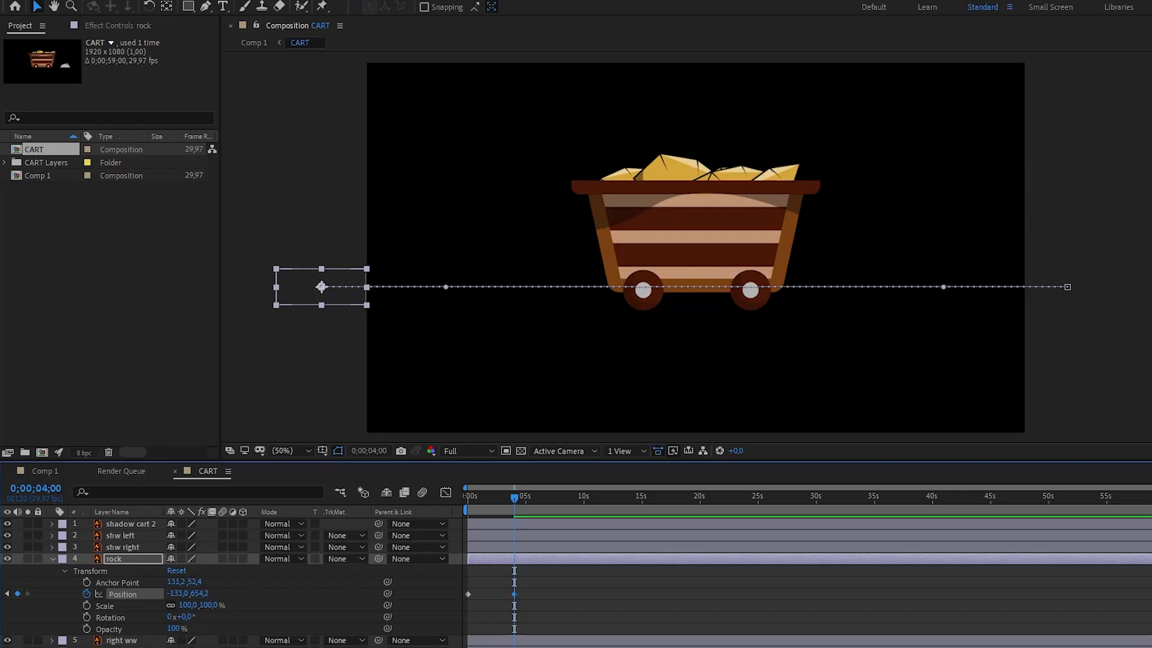
{"action": "left_click_drag", "start_coordinate": [514, 497], "coordinate": [450, 498]}
{"action": "key", "text": "space"}
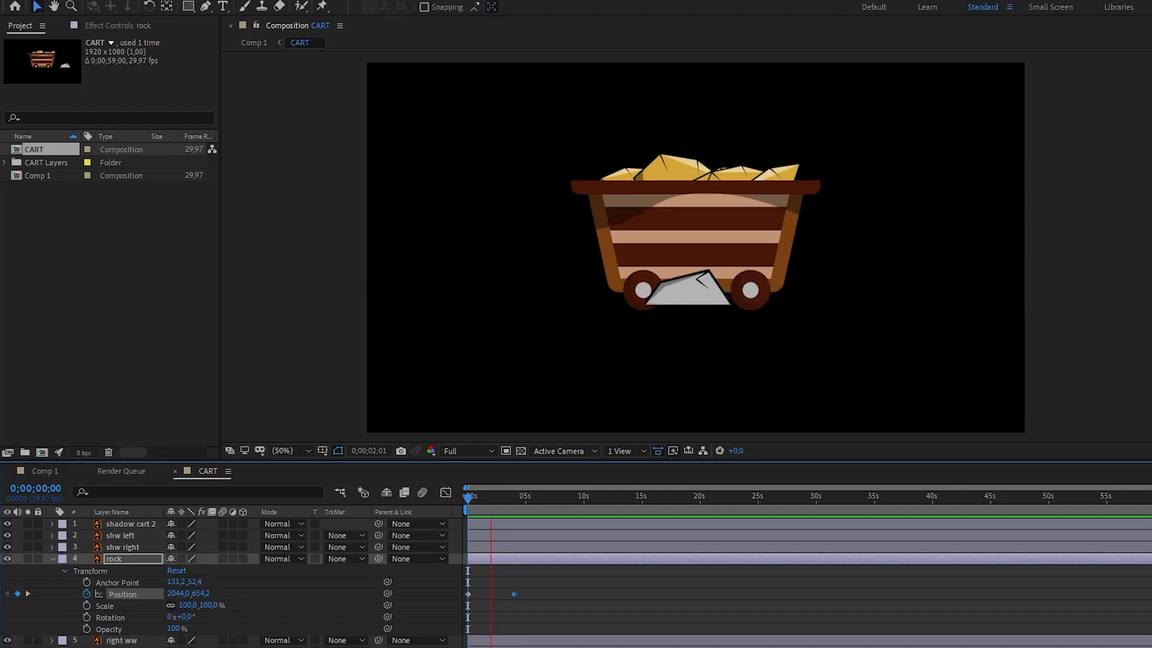
{"action": "key", "text": "space"}
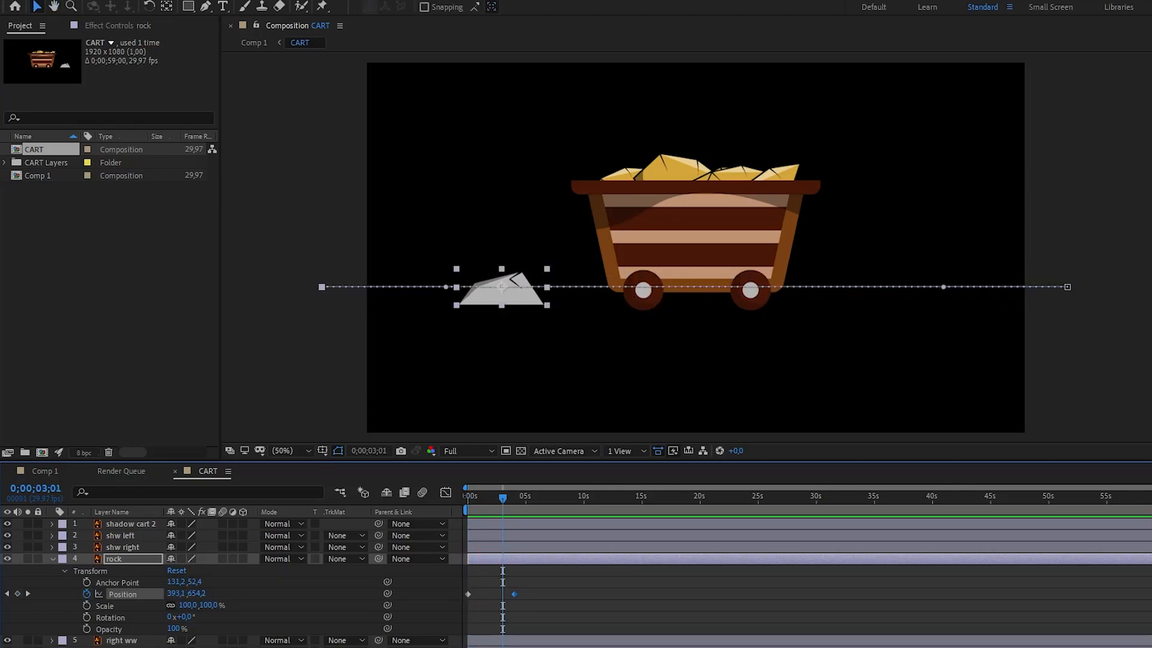
Move the rock layer below the rock1 layer so it passes behind the cart, and preview the animation
{"action": "scroll", "coordinate": [234, 575], "scroll_direction": "down", "scroll_amount": 3}
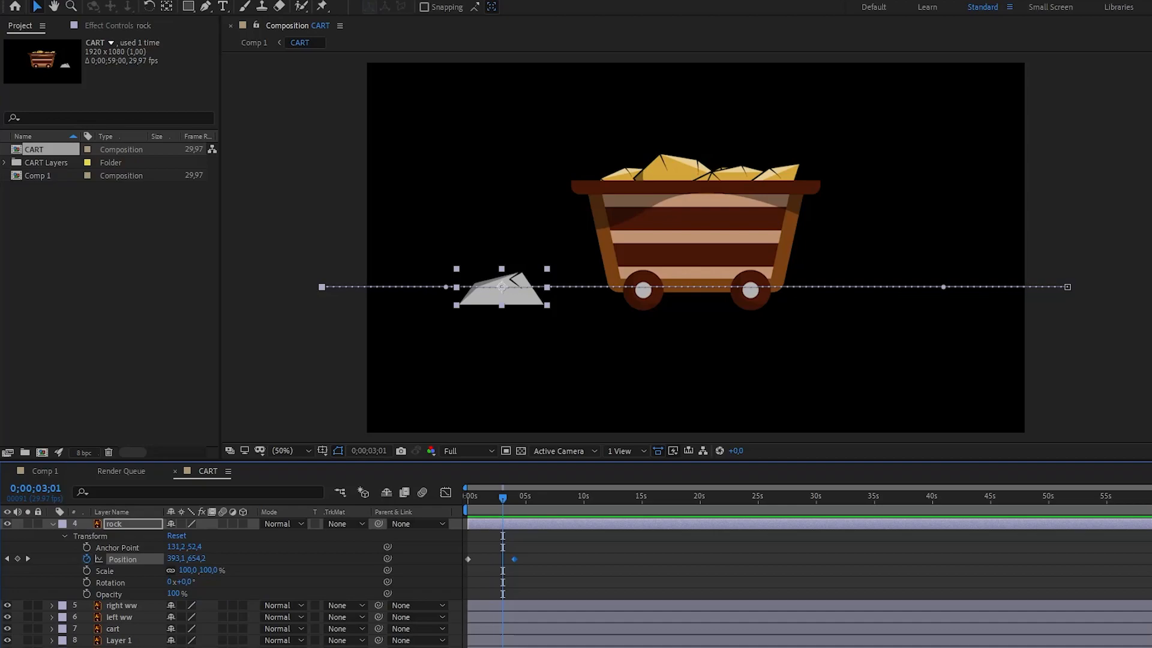
{"action": "key", "text": "ctrl+d"}
{"action": "key", "text": "ctrl+d"}
{"action": "key", "text": "ctrl+d"}
{"action": "key", "text": "ctrl+d"}
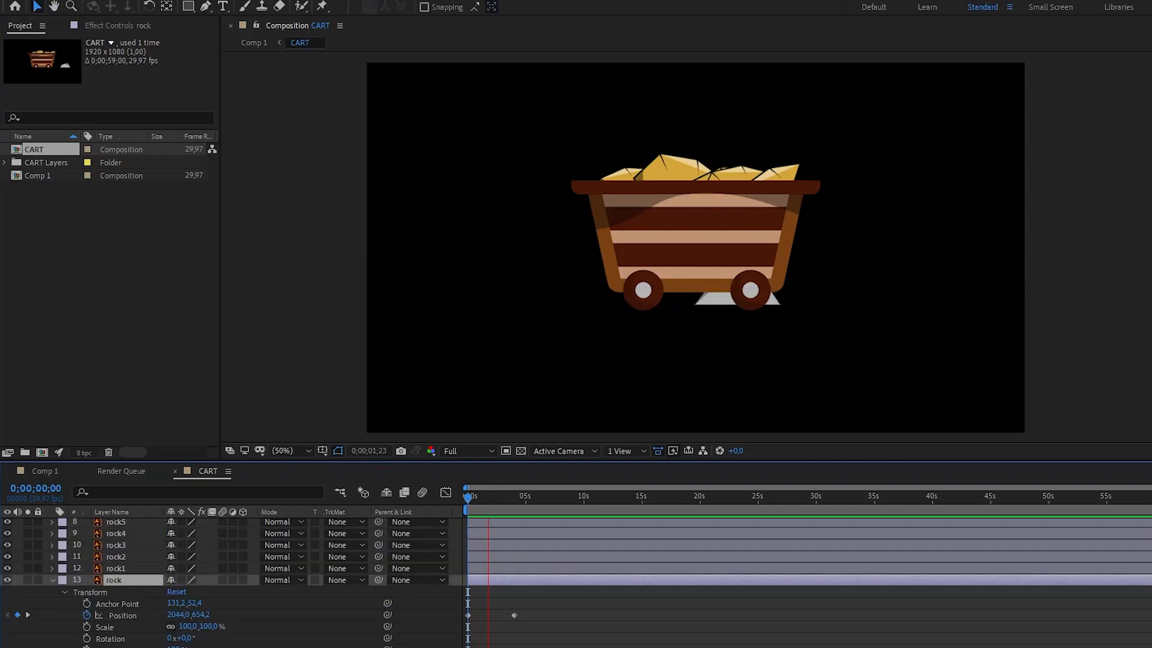
{"action": "key", "text": "space"}
Show the transform properties of shw left and shw right and keyframe shw left's opacity at 100% at the start
{"action": "scroll", "coordinate": [234, 576], "scroll_direction": "up", "scroll_amount": 3}
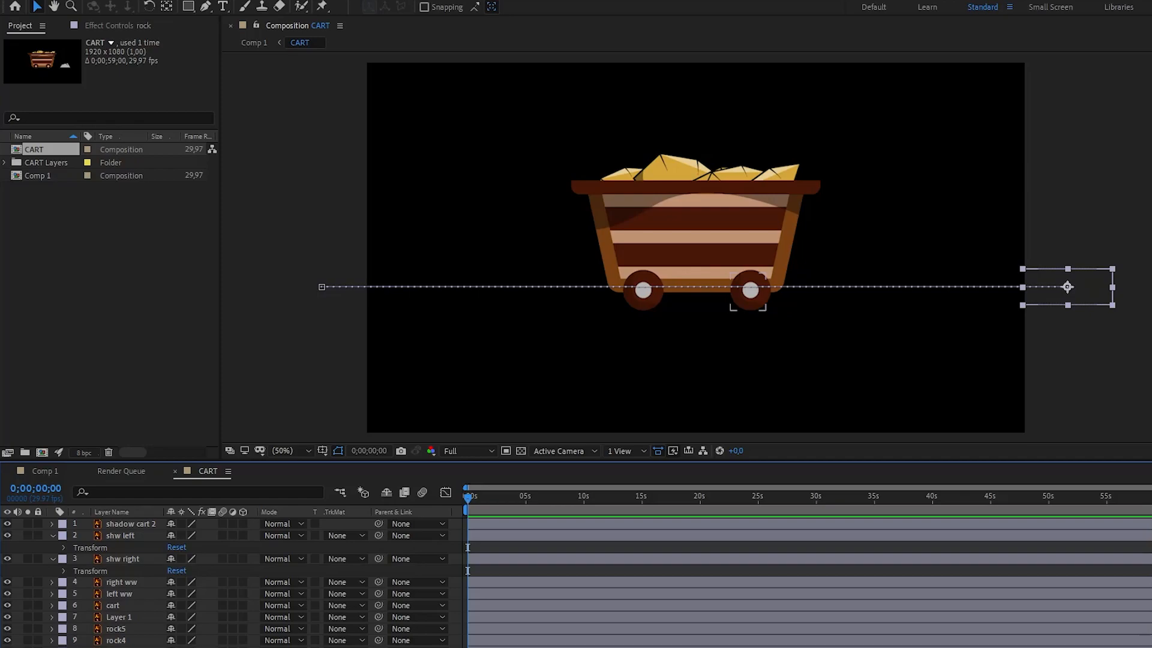
{"action": "left_click", "coordinate": [63, 547]}
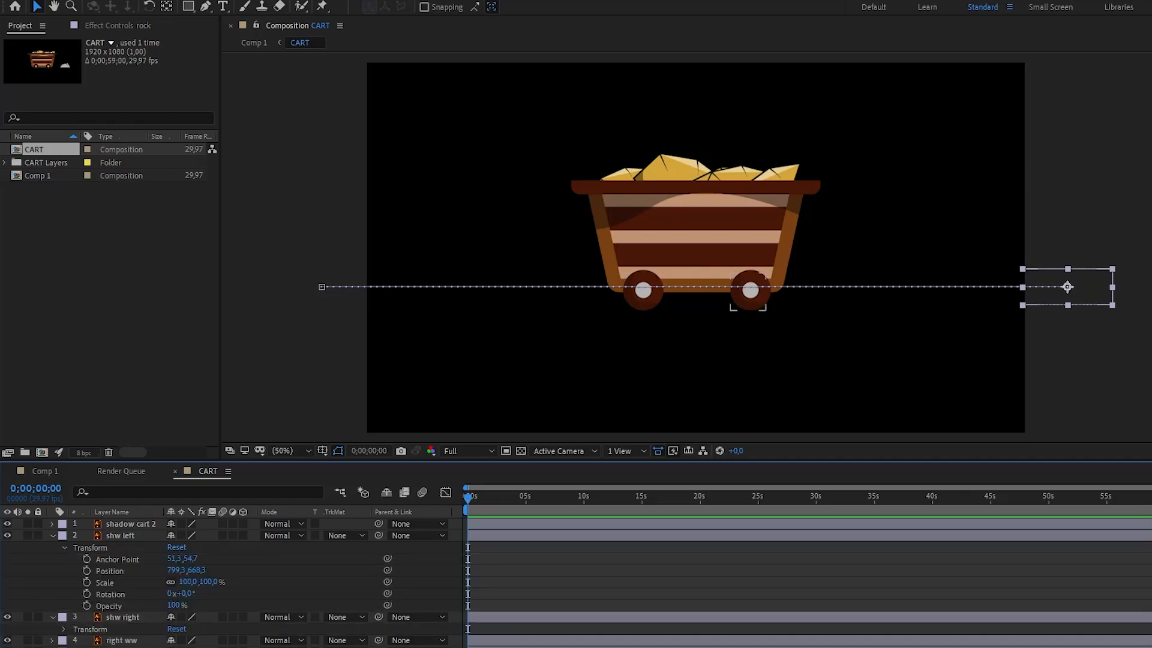
{"action": "left_click", "coordinate": [63, 628]}
{"action": "scroll", "coordinate": [234, 582], "scroll_direction": "down", "scroll_amount": 1}
{"action": "scroll", "coordinate": [234, 582], "scroll_direction": "up", "scroll_amount": 1}
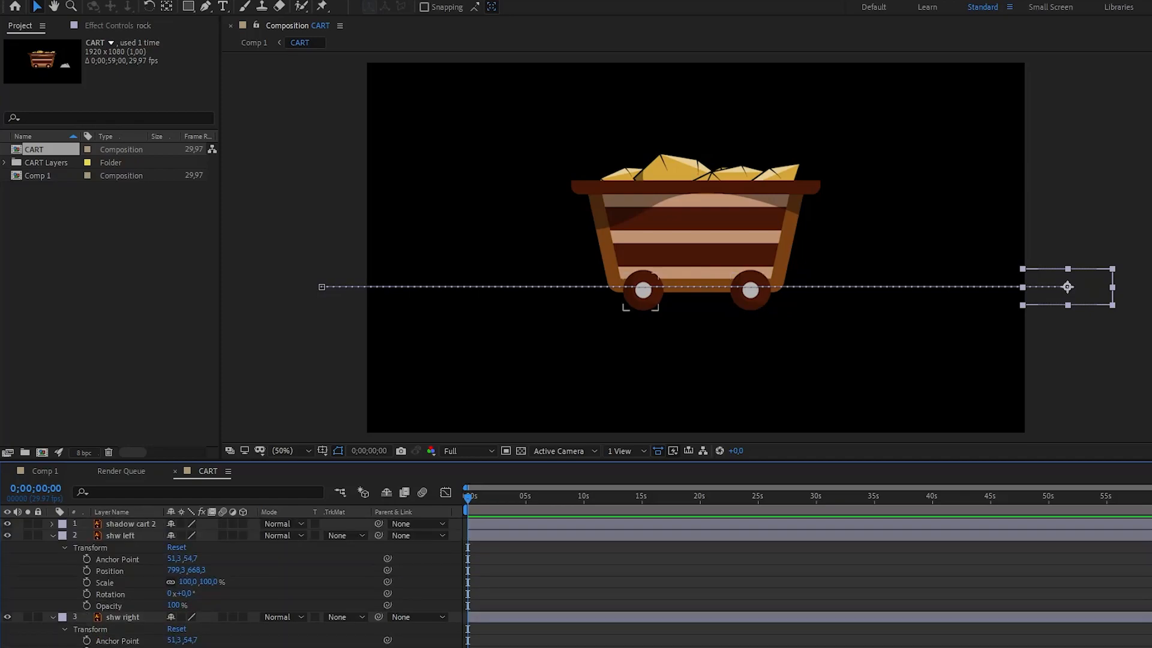
{"action": "left_click", "coordinate": [87, 605]}
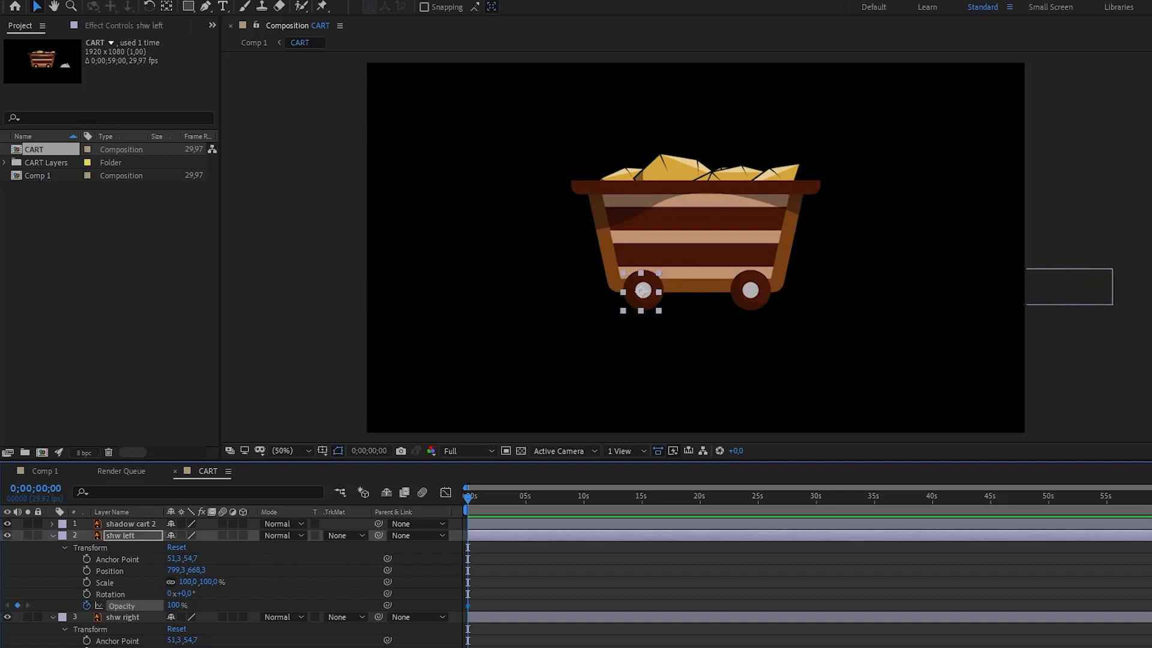
Add a 5% opacity keyframe to shw left at 0;00;01;11 and play back the shadow fade
{"action": "key", "text": "space"}
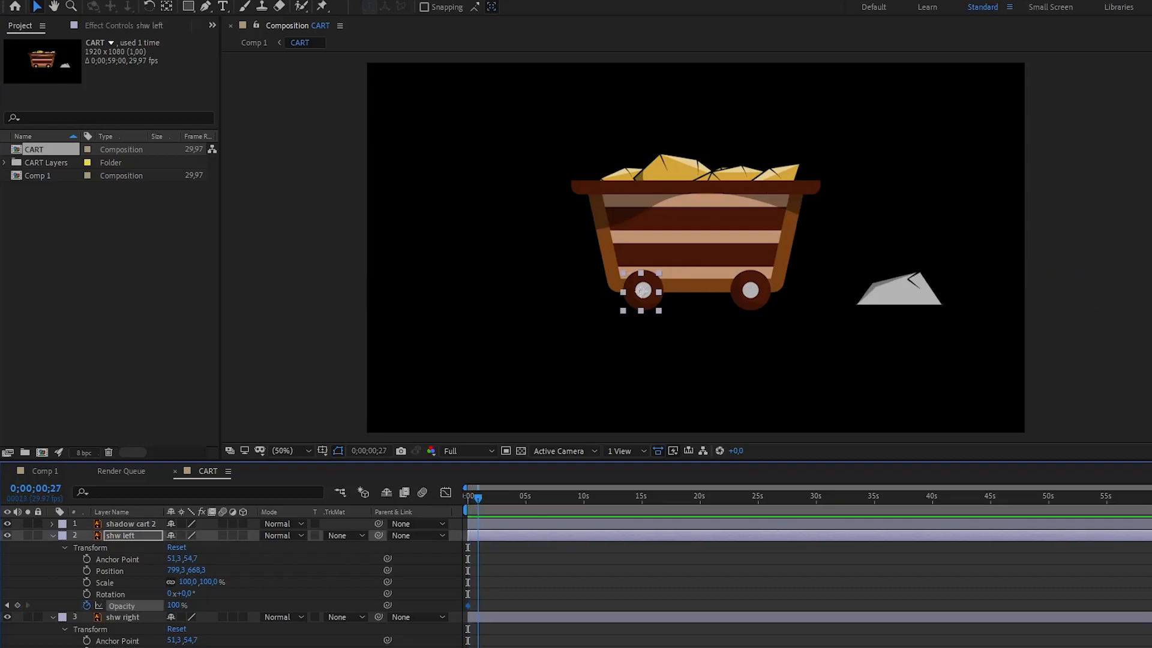
{"action": "key", "text": "space"}
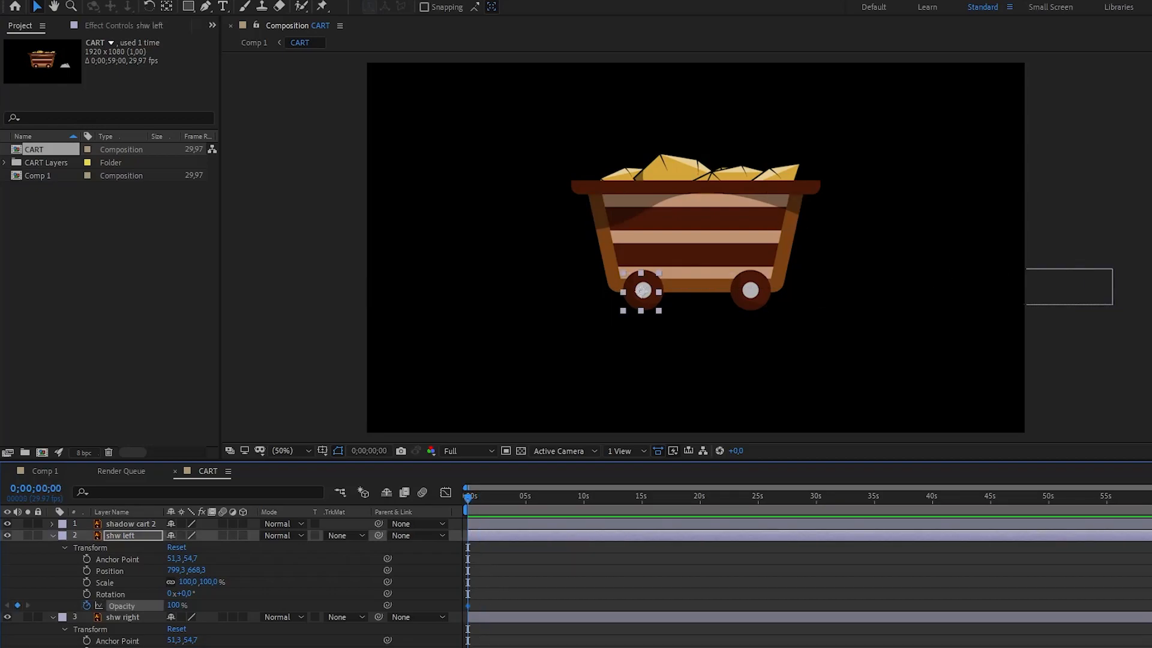
{"action": "key", "text": "space"}
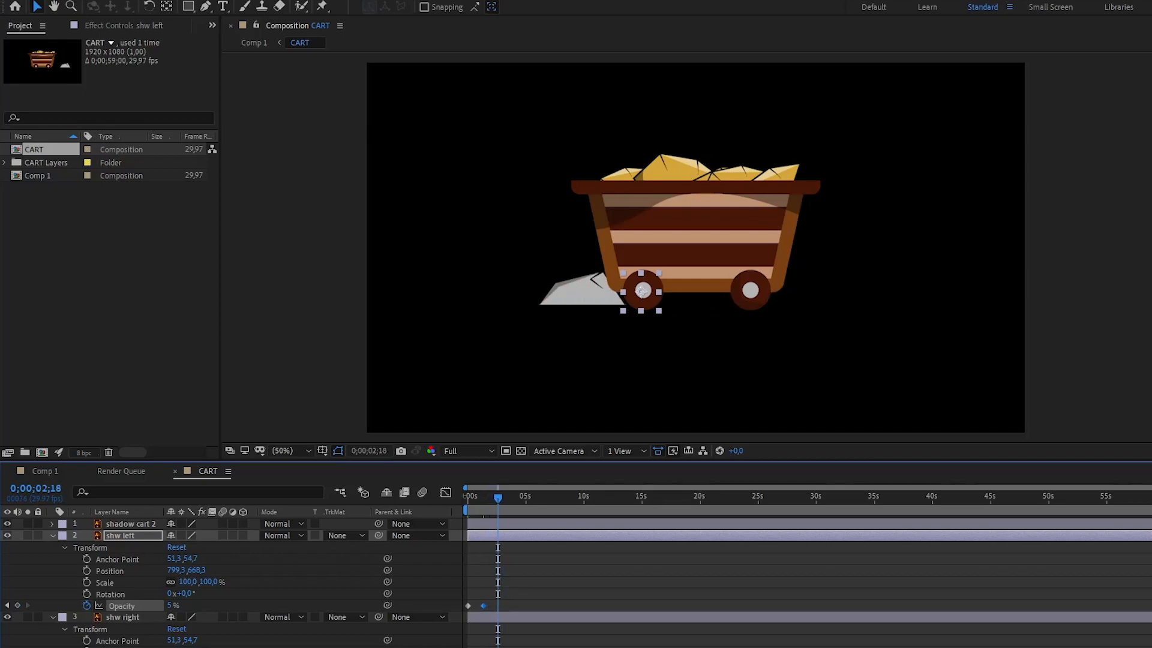
{"action": "key", "text": "space"}
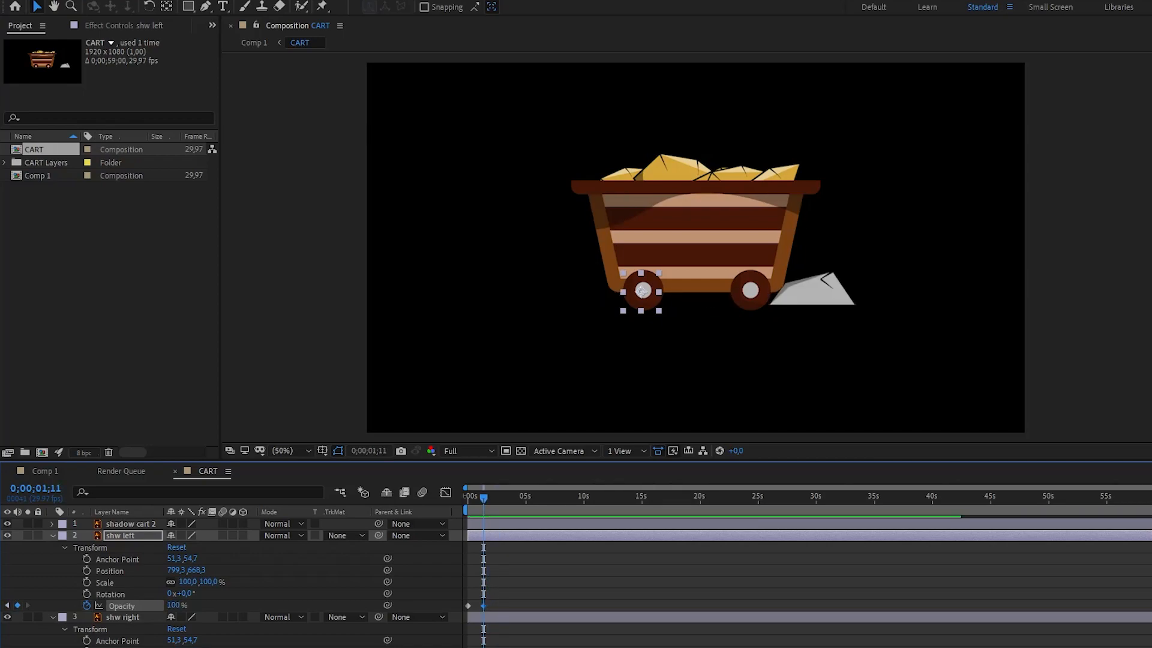
Repeat shw left's opacity keyframes along the timeline and delete the extra ones after 0;00;04;27
{"action": "key", "text": "Home"}
{"action": "key", "text": "space"}
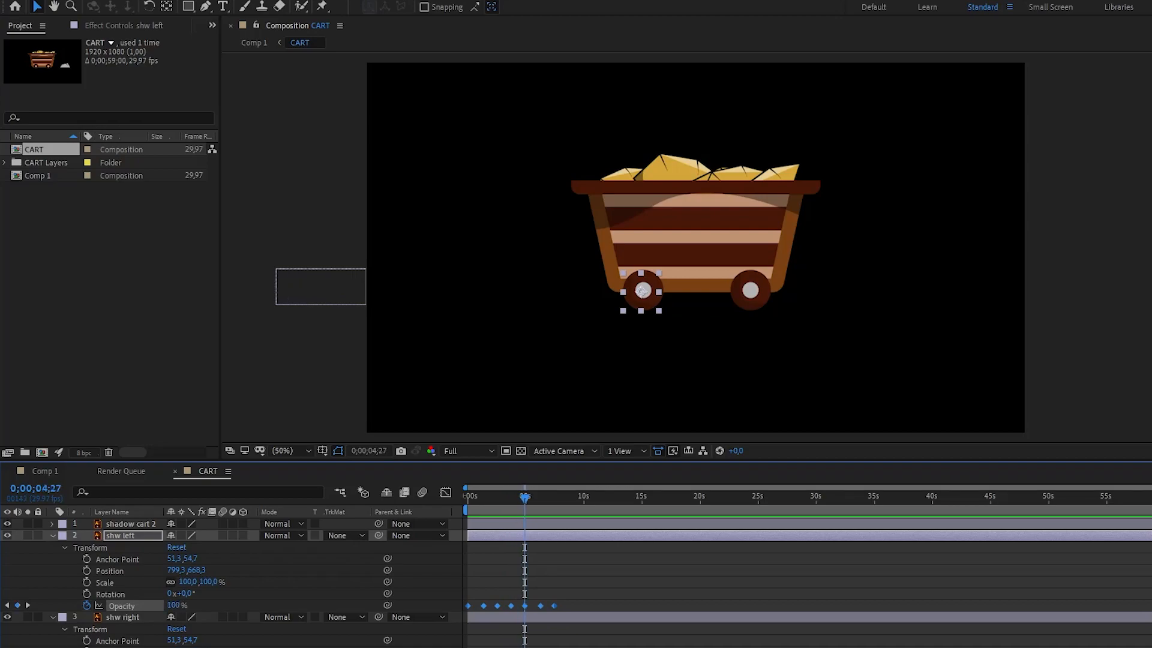
{"action": "key", "text": "Delete"}
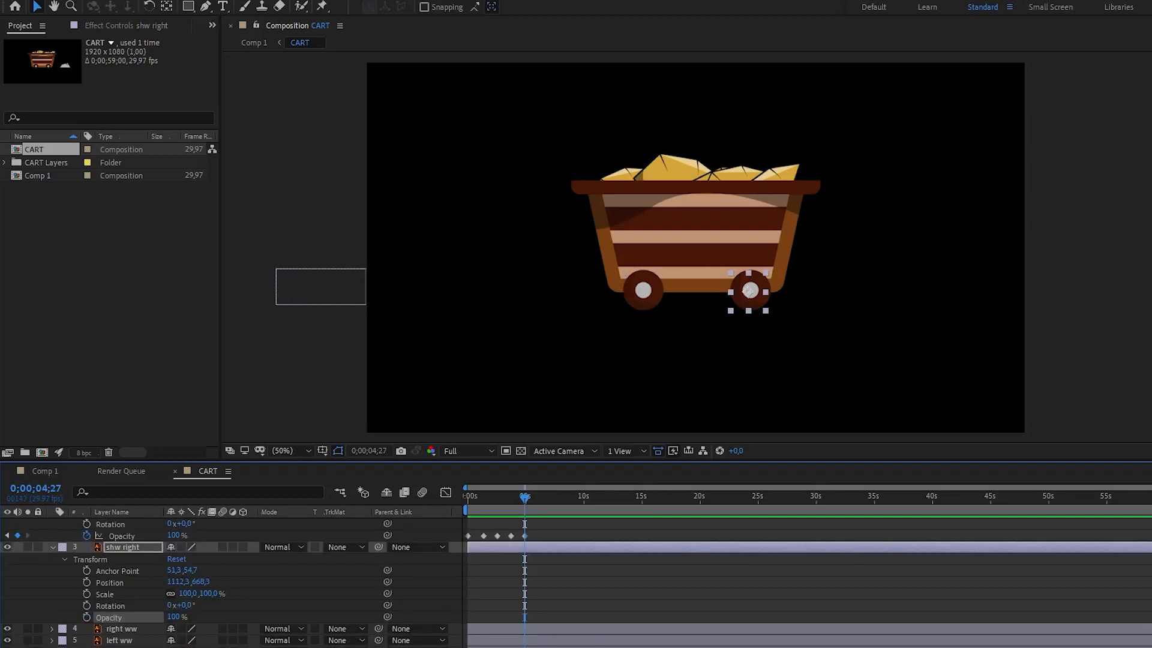
Paste the opacity keyframes onto shw right with a slight time offset from shw left, and preview both wheel shadows
{"action": "key", "text": "ctrl+v"}
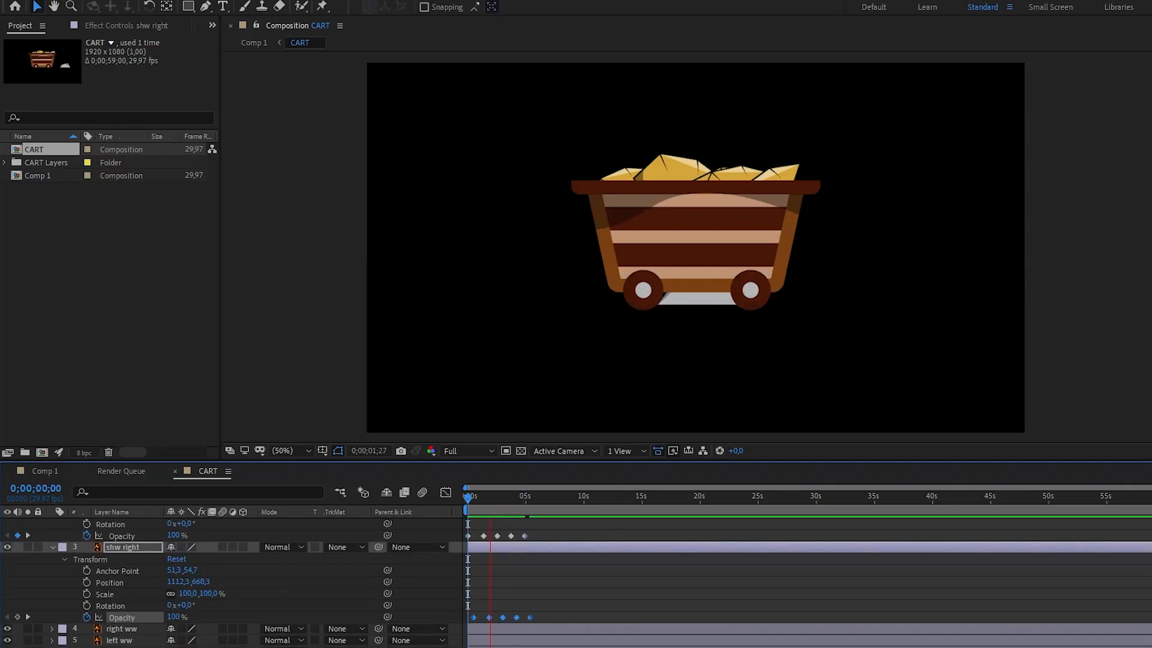
{"action": "key", "text": "space"}
{"action": "key", "text": "F2"}
{"action": "key", "text": "space"}
{"action": "key", "text": "space"}
{"action": "scroll", "coordinate": [230, 580], "scroll_direction": "down", "scroll_amount": 3}
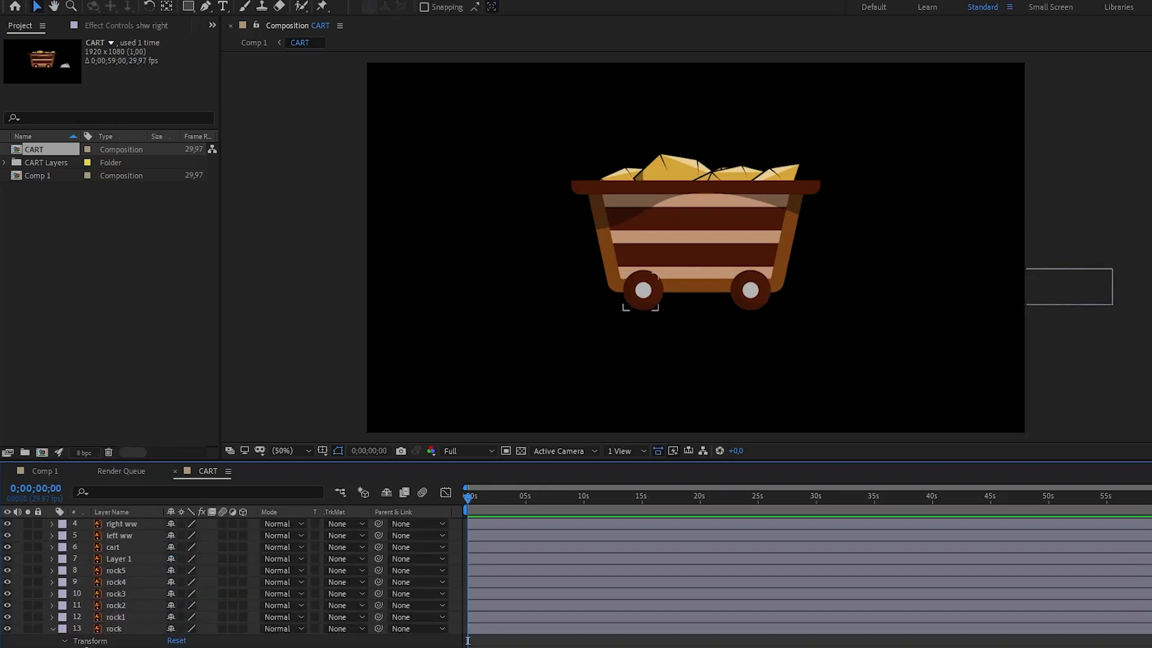
Paste the opacity keyframes onto shadow cart 2 and set its opacity at 0;00;03;22 to 53%
{"action": "scroll", "coordinate": [231, 579], "scroll_direction": "up", "scroll_amount": 5}
{"action": "left_click", "coordinate": [121, 559]}
{"action": "key", "text": "ctrl+v"}
{"action": "key", "text": "space"}
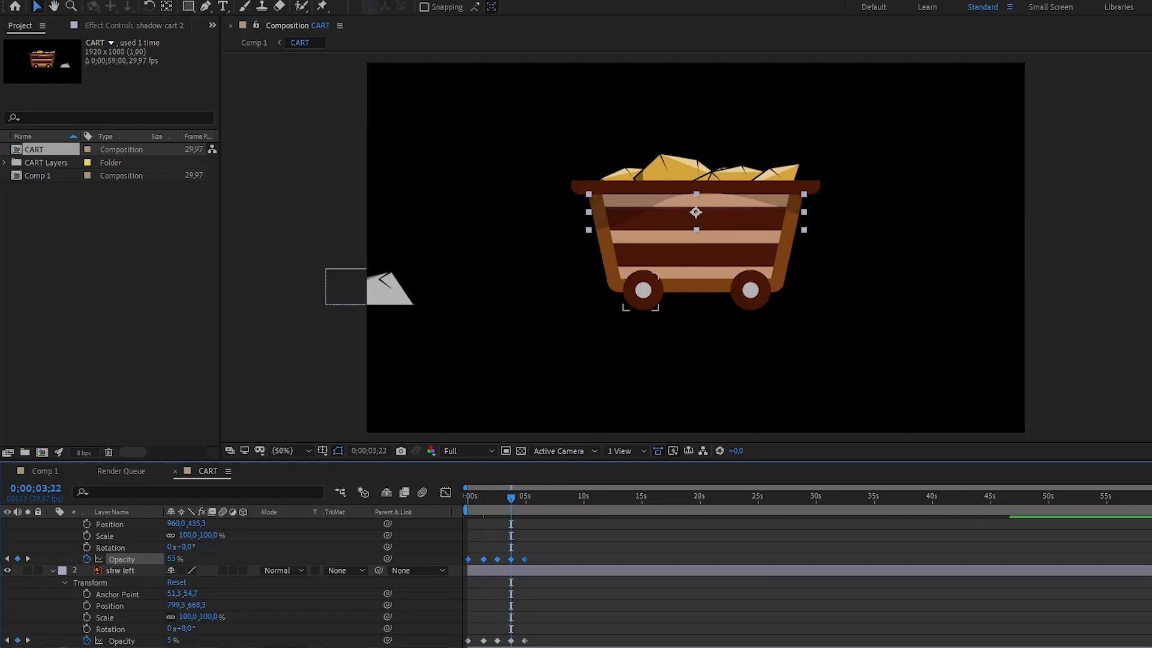
{"action": "key", "text": "space"}
Preview the cart shadow's fade and set shadow cart 2's opacity keyframe at 0;00;03;22 to 26%
{"action": "key", "text": "j"}
{"action": "key", "text": "j"}
{"action": "key", "text": "Home"}
{"action": "key", "text": "space"}
{"action": "key", "text": "space"}
{"action": "left_click", "coordinate": [524, 559]}
{"action": "key", "text": "j"}
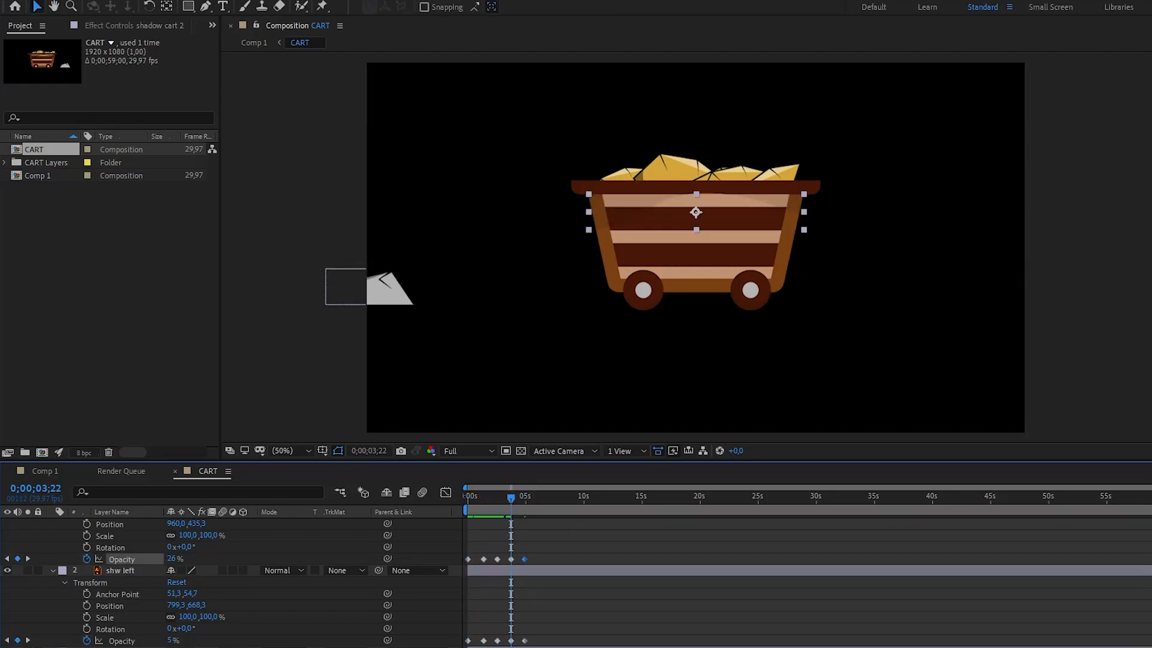
Step through shadow cart 2's opacity keyframes and play the animation from the start to check the shadow fades
{"action": "key", "text": "j"}
{"action": "key", "text": "j"}
{"action": "key", "text": "j"}
{"action": "key", "text": "k"}
{"action": "key", "text": "k"}
{"action": "key", "text": "k"}
{"action": "key", "text": "k"}
{"action": "key", "text": "Home"}
{"action": "key", "text": "space"}
{"action": "key", "text": "space"}
{"action": "key", "text": "k"}
{"action": "key", "text": "k"}
{"action": "key", "text": "k"}
{"action": "key", "text": "k"}
{"action": "scroll", "coordinate": [534, 582], "scroll_direction": "up", "scroll_amount": 1}
{"action": "left_click_drag", "start_coordinate": [524, 498], "coordinate": [484, 497]}
{"action": "key", "text": "Right"}
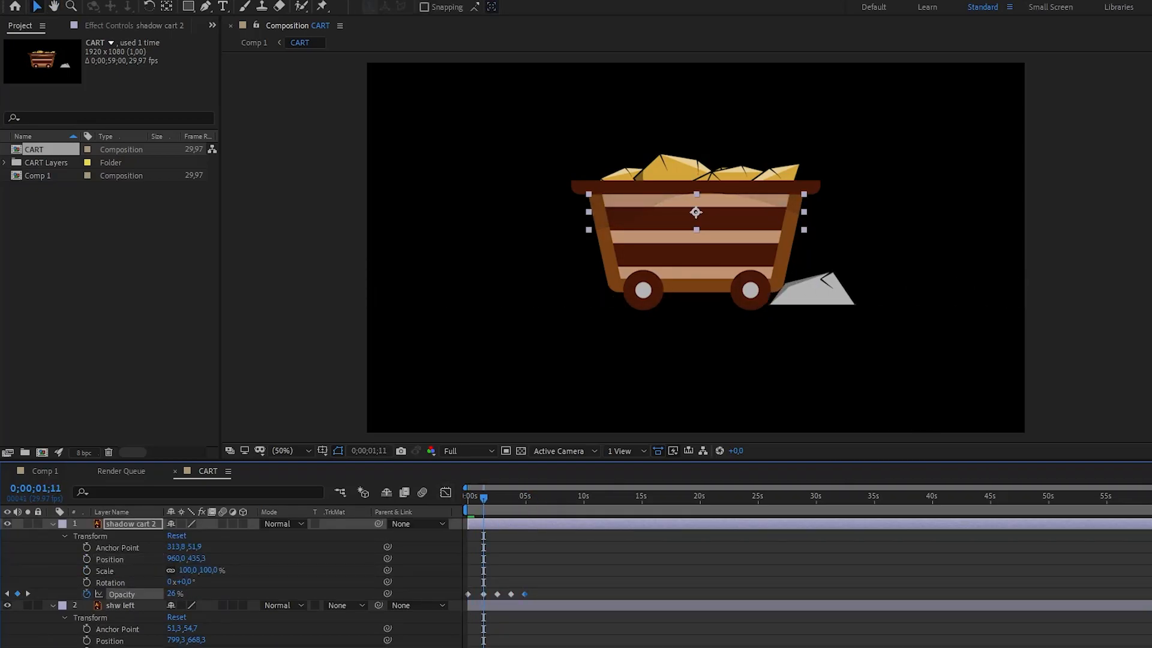
Collapse the layers' open properties and parent rock1 to rock5, right ww and left ww to the cart layer
{"action": "key", "text": "ctrl+shift+a"}
{"action": "key", "text": "Page_Down"}
{"action": "key", "text": "ctrl+a"}
{"action": "key", "text": "u"}
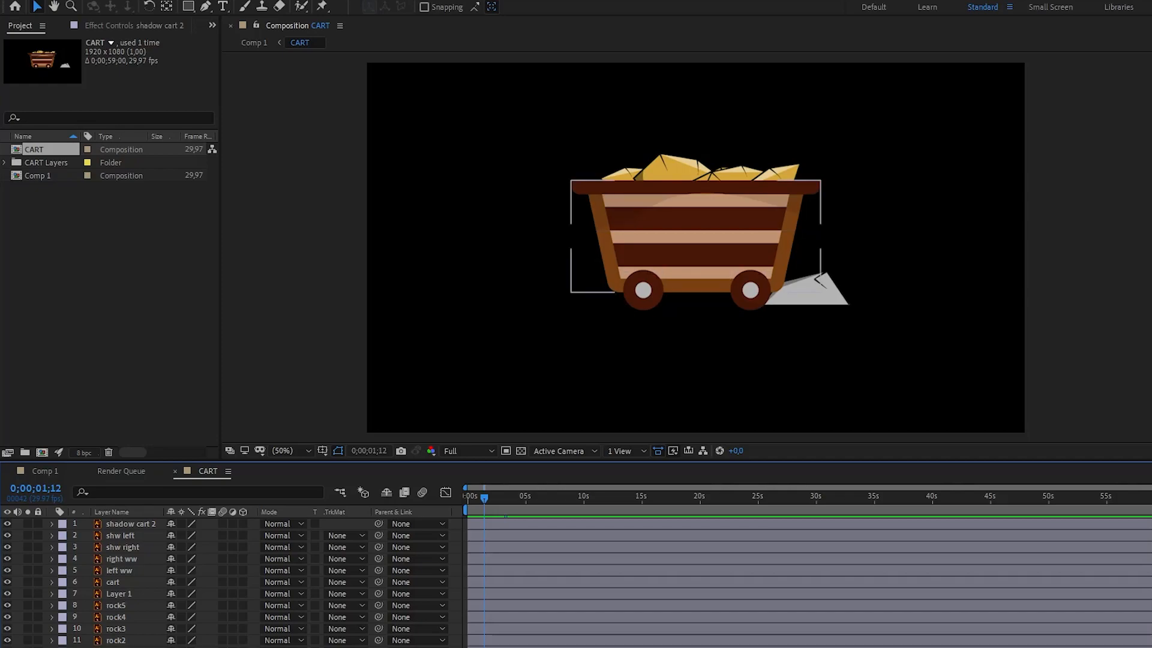
{"action": "key", "text": "ctrl+Down"}
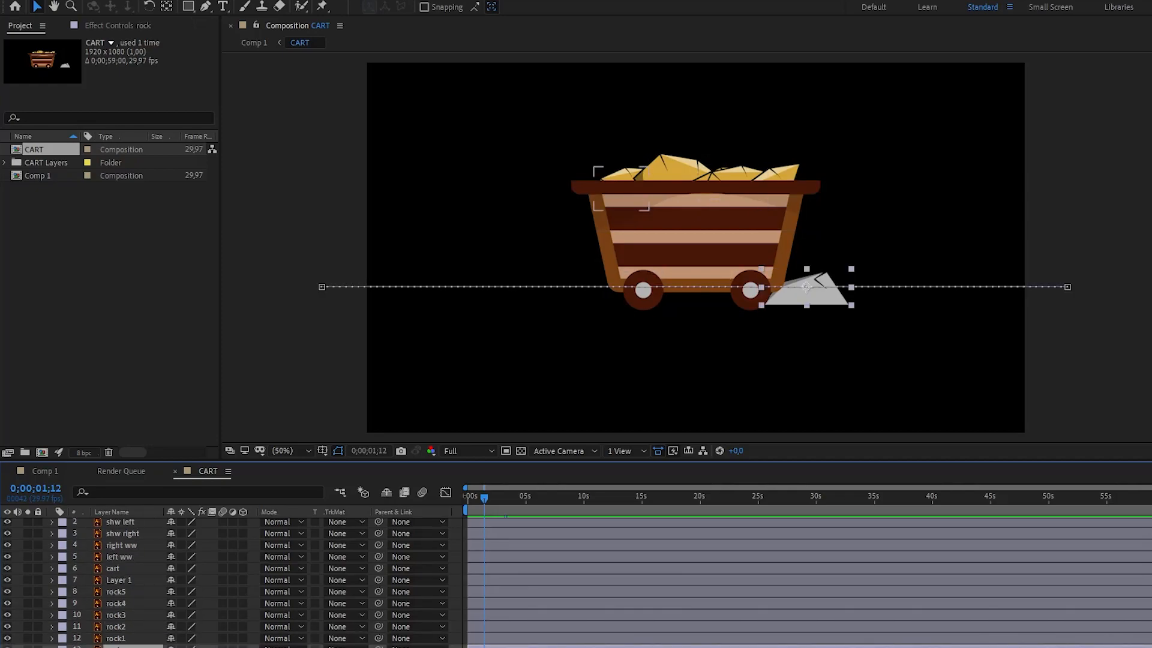
{"action": "left_click_drag", "start_coordinate": [378, 614], "coordinate": [114, 568]}
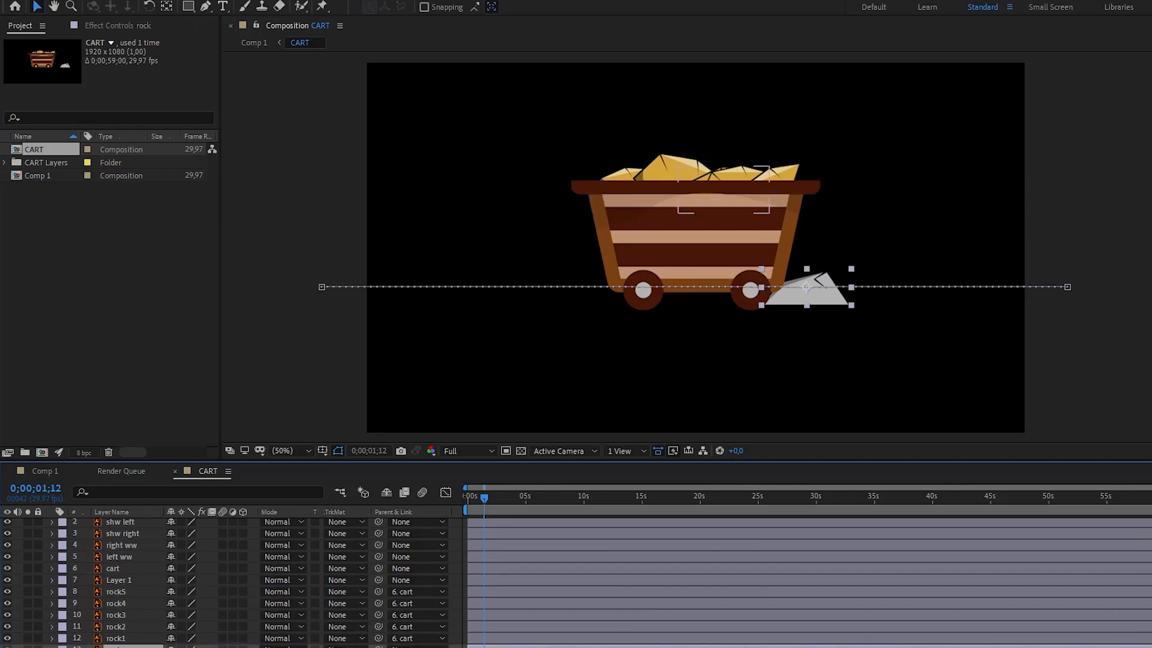
{"action": "scroll", "coordinate": [240, 582], "scroll_direction": "up", "scroll_amount": 1}
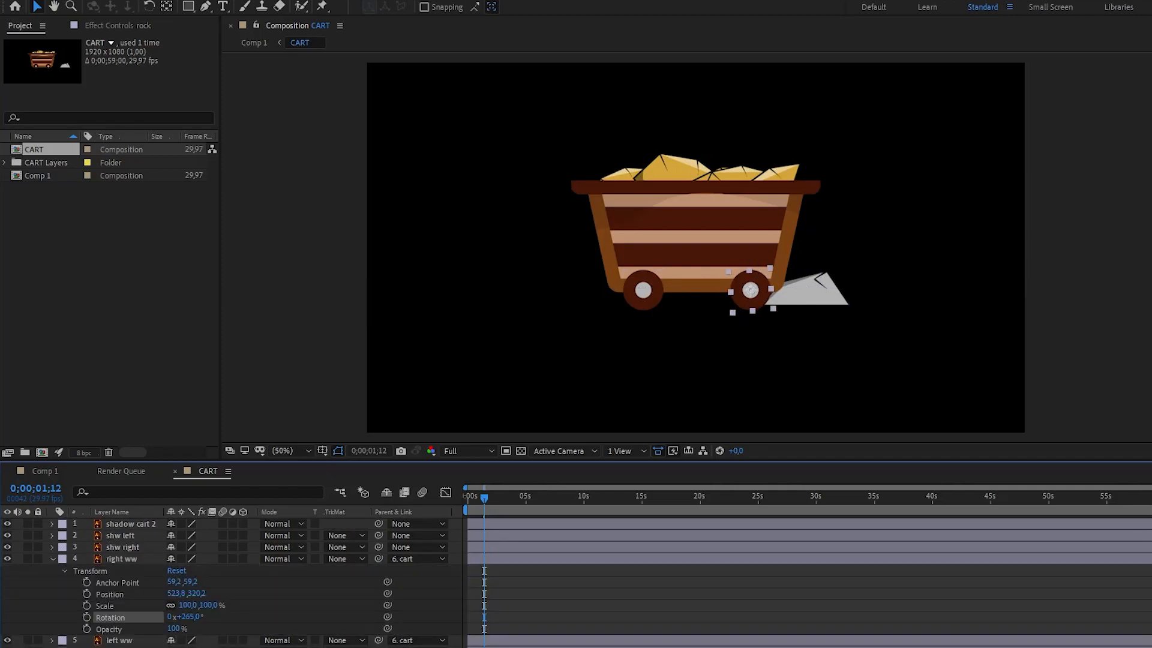
Undo the right ww rotation test and parent shw left to left ww and shw right to right ww
{"action": "key", "text": "ctrl+z"}
{"action": "key", "text": "ctrl+z"}
{"action": "key", "text": "ctrl+z"}
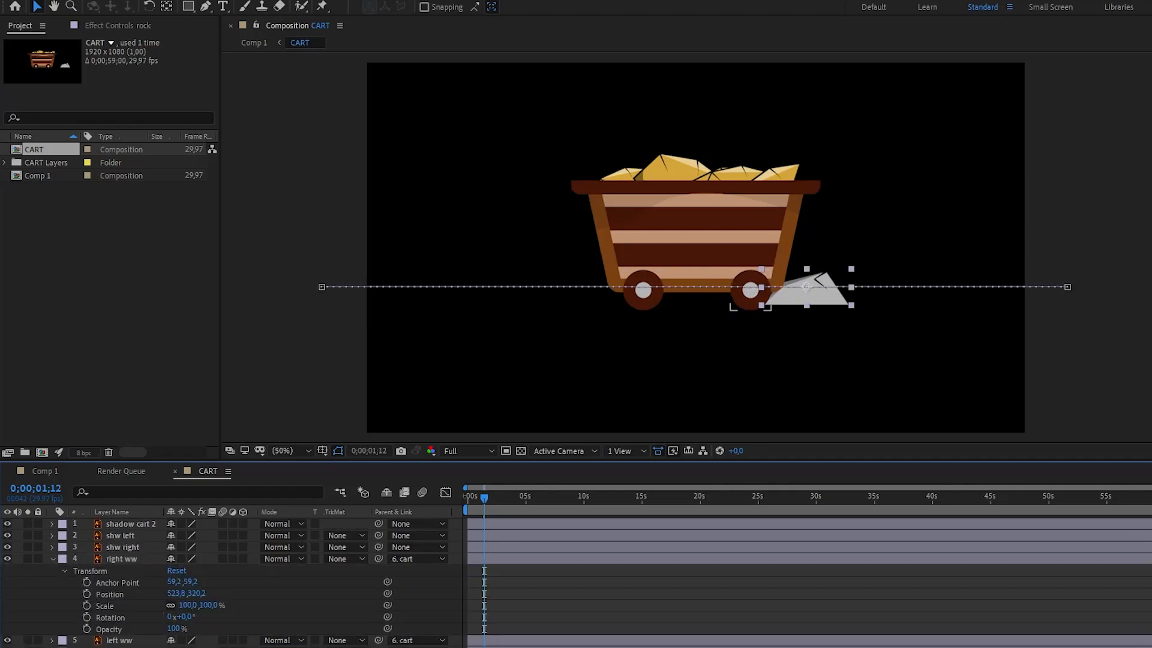
{"action": "left_click_drag", "start_coordinate": [378, 546], "coordinate": [144, 571]}
{"action": "left_click", "coordinate": [120, 582]}
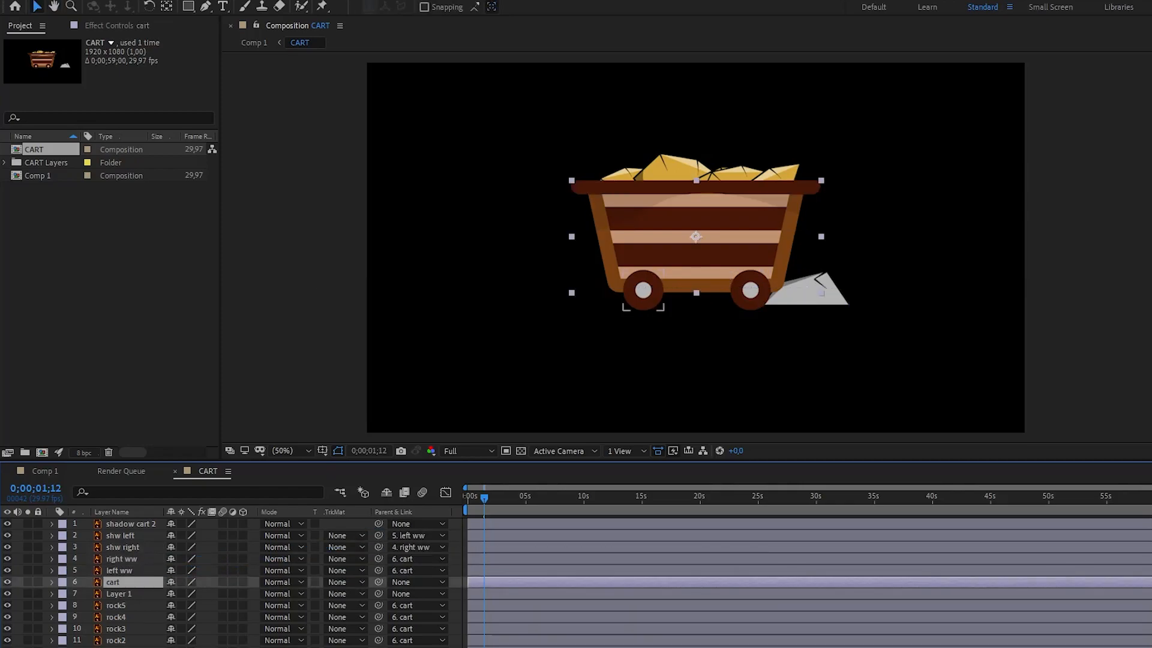
{"action": "key", "text": "space"}
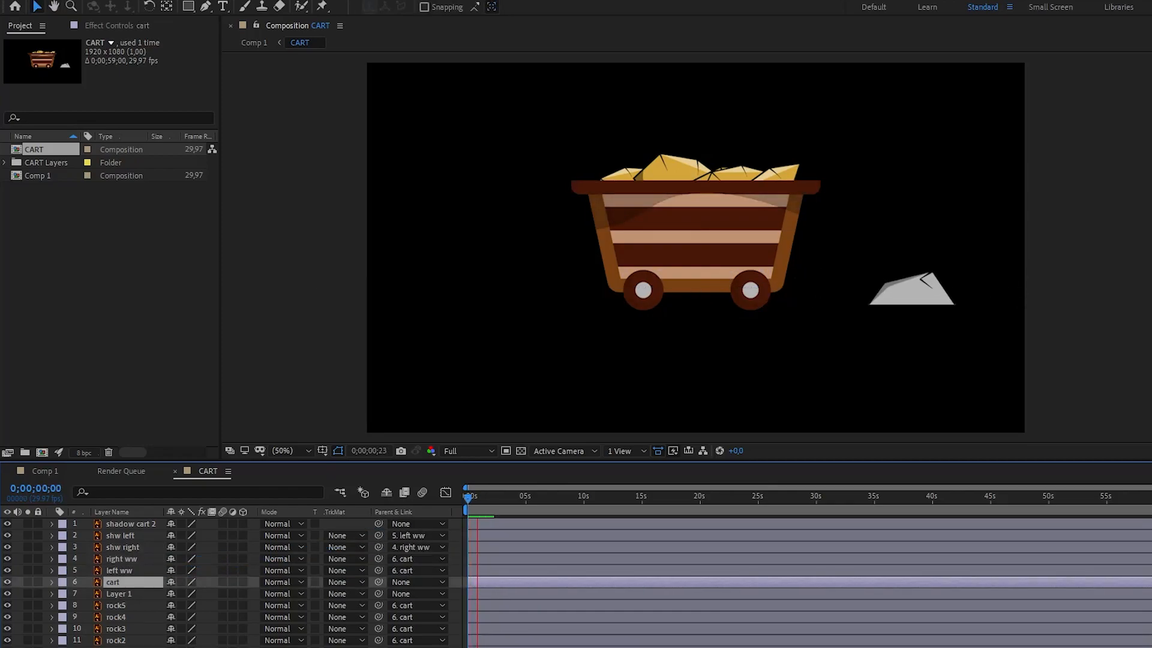
Undo the recent layer parenting changes and redo them
{"action": "left_click", "coordinate": [36, 488]}
{"action": "left_click", "coordinate": [17, 488]}
{"action": "left_click", "coordinate": [30, 2]}
{"action": "left_click", "coordinate": [96, 21]}
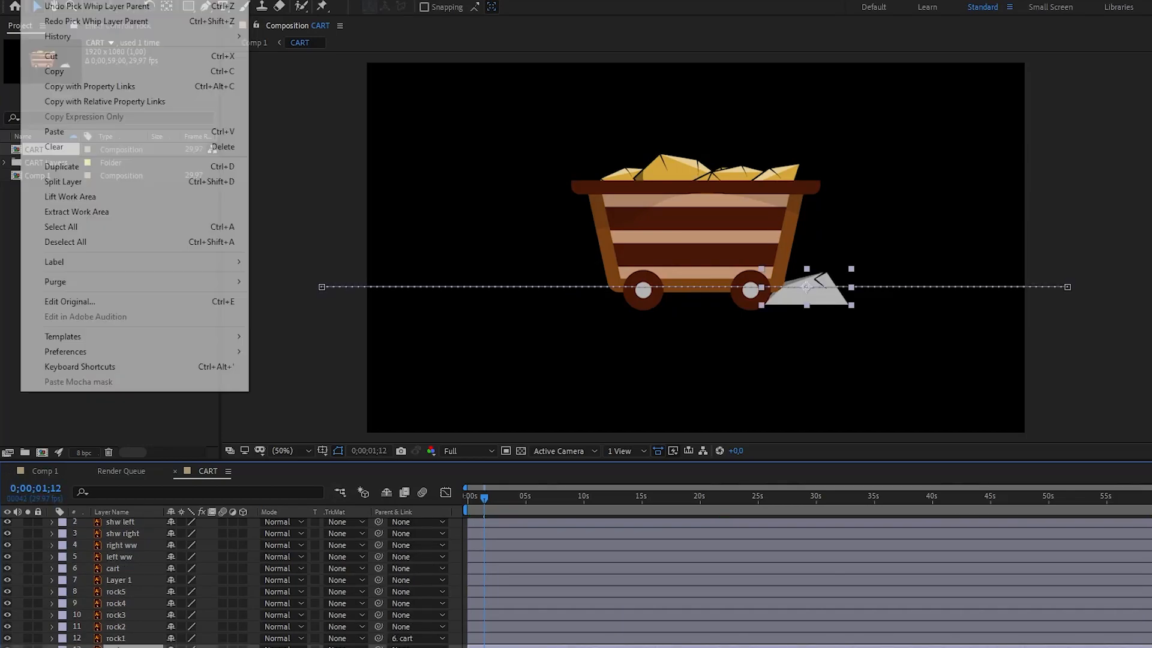
{"action": "left_click", "coordinate": [30, 1]}
{"action": "left_click", "coordinate": [96, 21]}
{"action": "left_click", "coordinate": [30, 1]}
{"action": "left_click", "coordinate": [96, 21]}
{"action": "key", "text": "ctrl+shift+z"}
{"action": "key", "text": "ctrl+shift+z"}
{"action": "key", "text": "ctrl+shift+z"}
{"action": "key", "text": "ctrl+shift+z"}
{"action": "key", "text": "ctrl+shift+z"}
{"action": "key", "text": "ctrl+shift+z"}
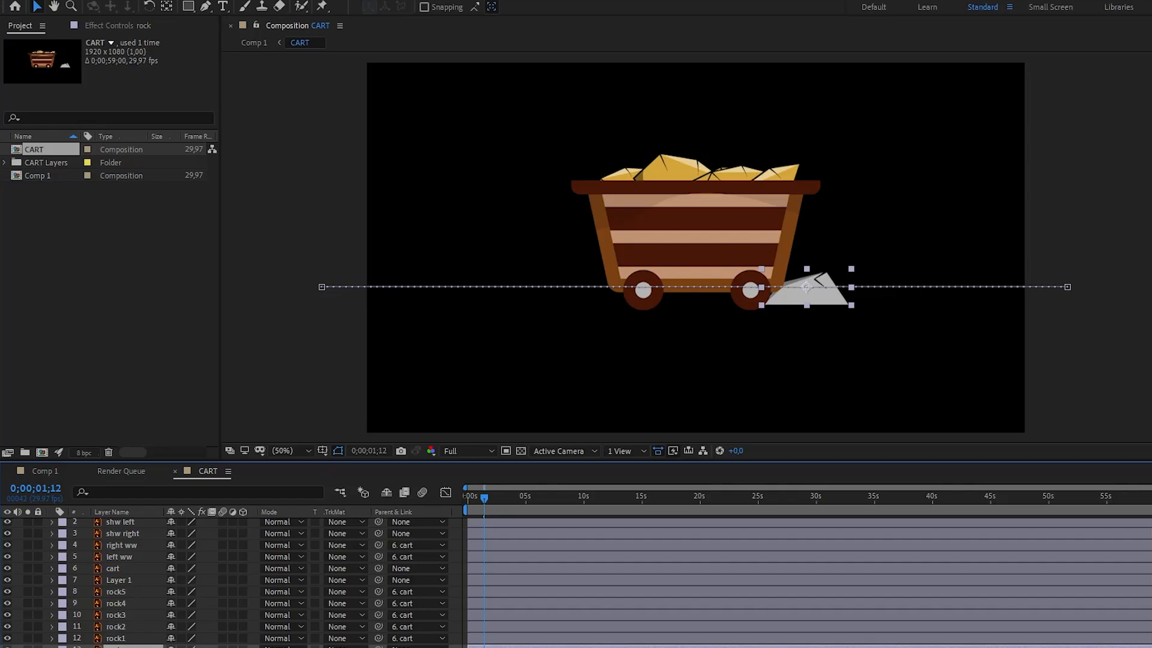
Start position keyframes for the cart layer at 0;00;01;12 and test a position change at 0;00;01;25
{"action": "scroll", "coordinate": [351, 591], "scroll_direction": "up", "scroll_amount": 1}
{"action": "left_click", "coordinate": [52, 582]}
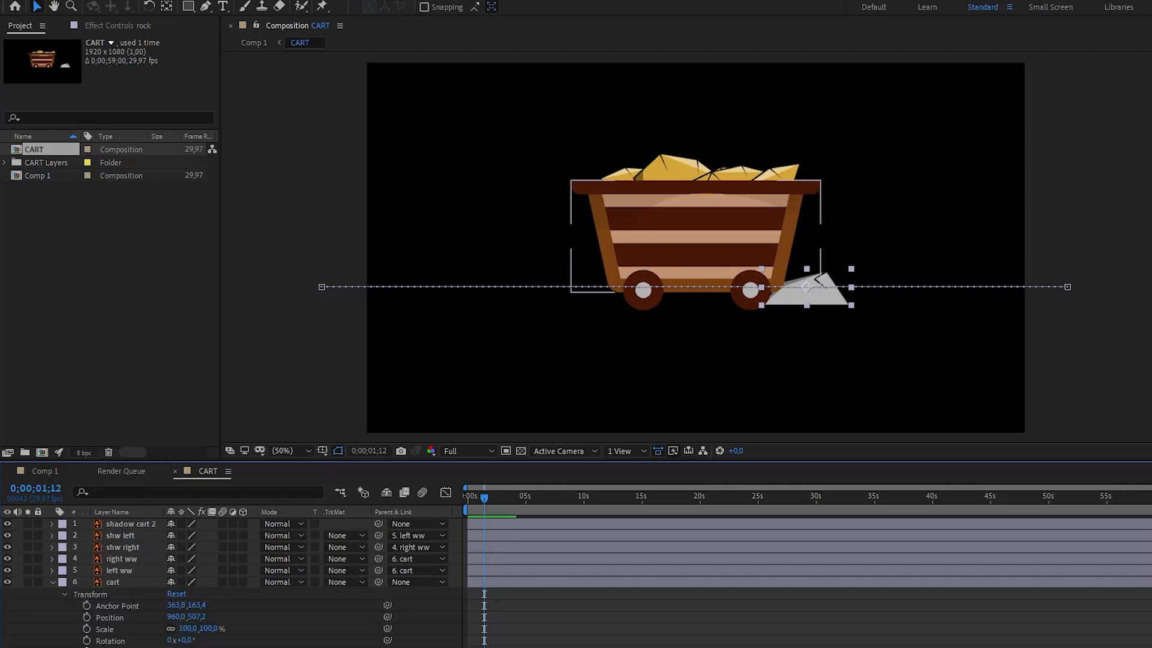
{"action": "left_click", "coordinate": [87, 617]}
{"action": "left_click_drag", "start_coordinate": [484, 497], "coordinate": [489, 497]}
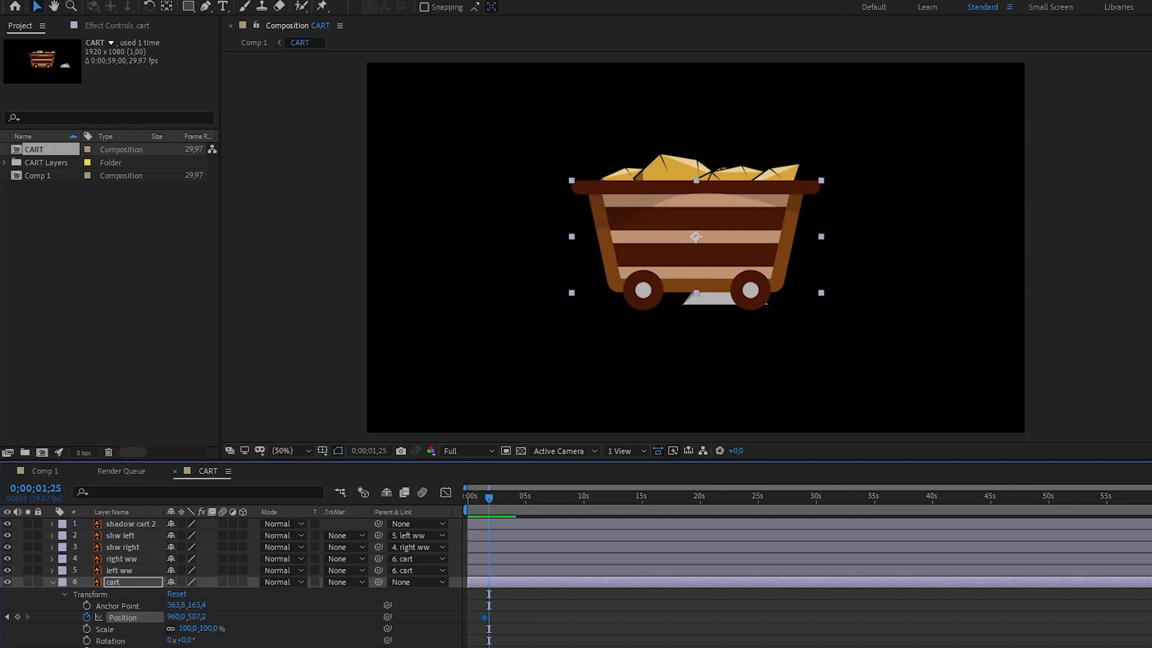
{"action": "left_click_drag", "start_coordinate": [197, 617], "coordinate": [143, 617]}
{"action": "key", "text": "ctrl+z"}
Parent Layer 1 and shadow cart 2 to the cart layer, testing the link by moving the cart at 0;00;01;27
{"action": "scroll", "coordinate": [234, 582], "scroll_direction": "down", "scroll_amount": 3}
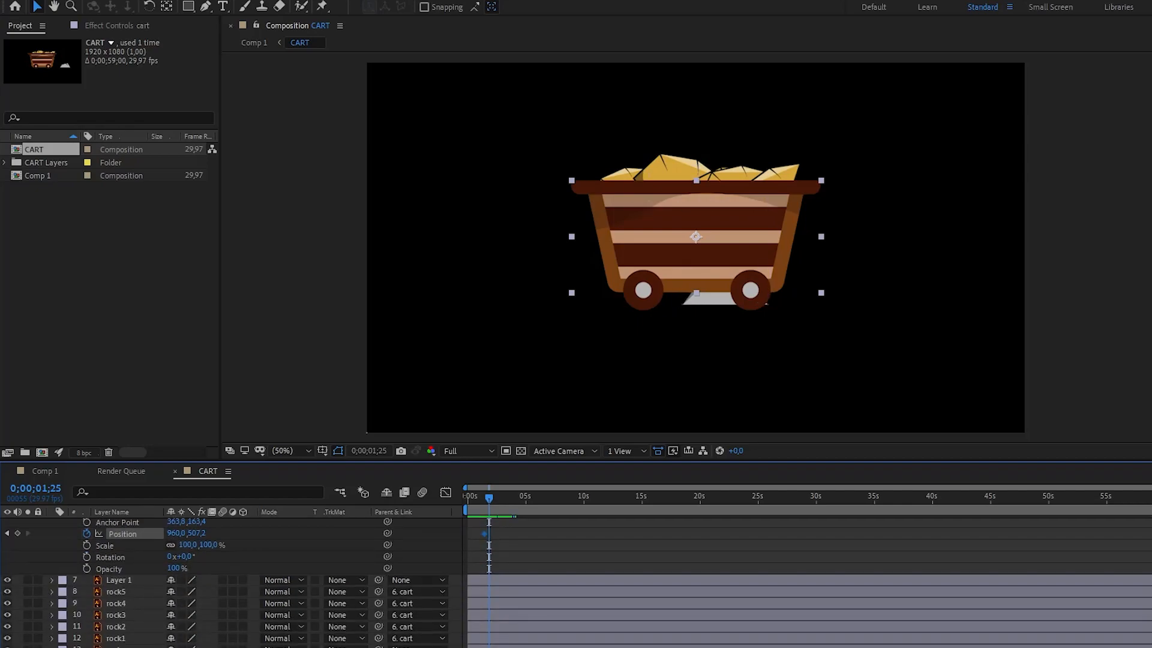
{"action": "scroll", "coordinate": [287, 606], "scroll_direction": "up", "scroll_amount": 1}
{"action": "left_click_drag", "start_coordinate": [378, 615], "coordinate": [133, 533]}
{"action": "left_click_drag", "start_coordinate": [489, 497], "coordinate": [490, 498]}
{"action": "left_click_drag", "start_coordinate": [696, 236], "coordinate": [696, 209]}
{"action": "key", "text": "ctrl+z"}
{"action": "scroll", "coordinate": [360, 558], "scroll_direction": "up", "scroll_amount": 1}
{"action": "left_click_drag", "start_coordinate": [378, 523], "coordinate": [139, 583]}
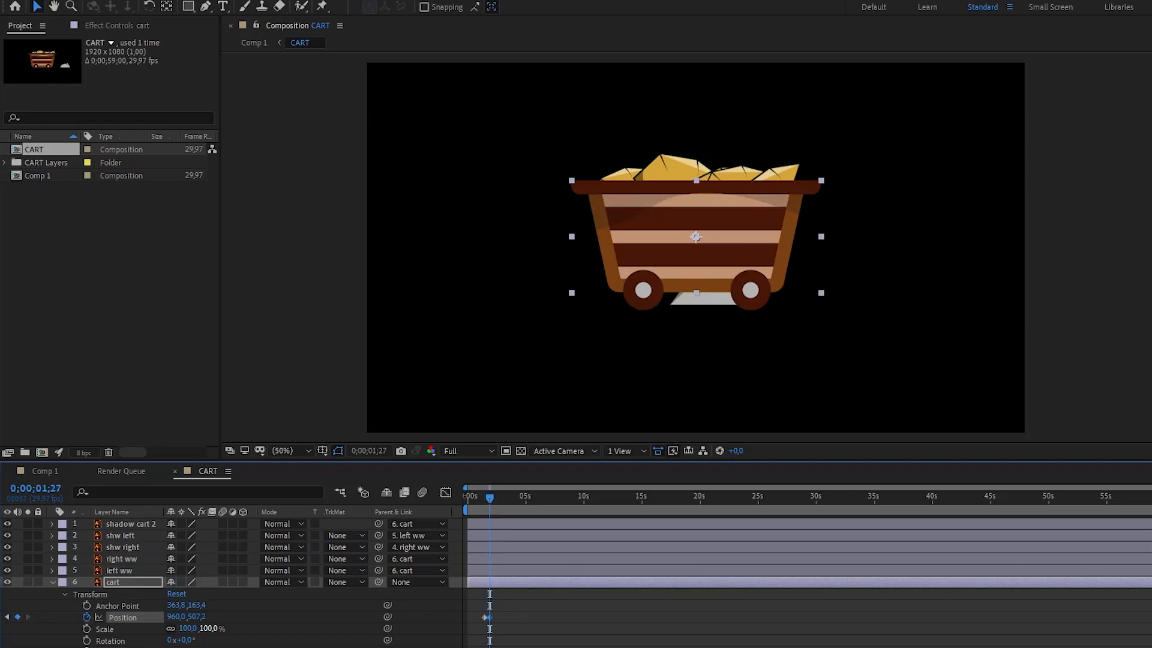
Raise the cart to position 960, 404.2 at 0;00;01;27 and keyframe a rotation so it tilts over the gray rock
{"action": "key", "text": "j"}
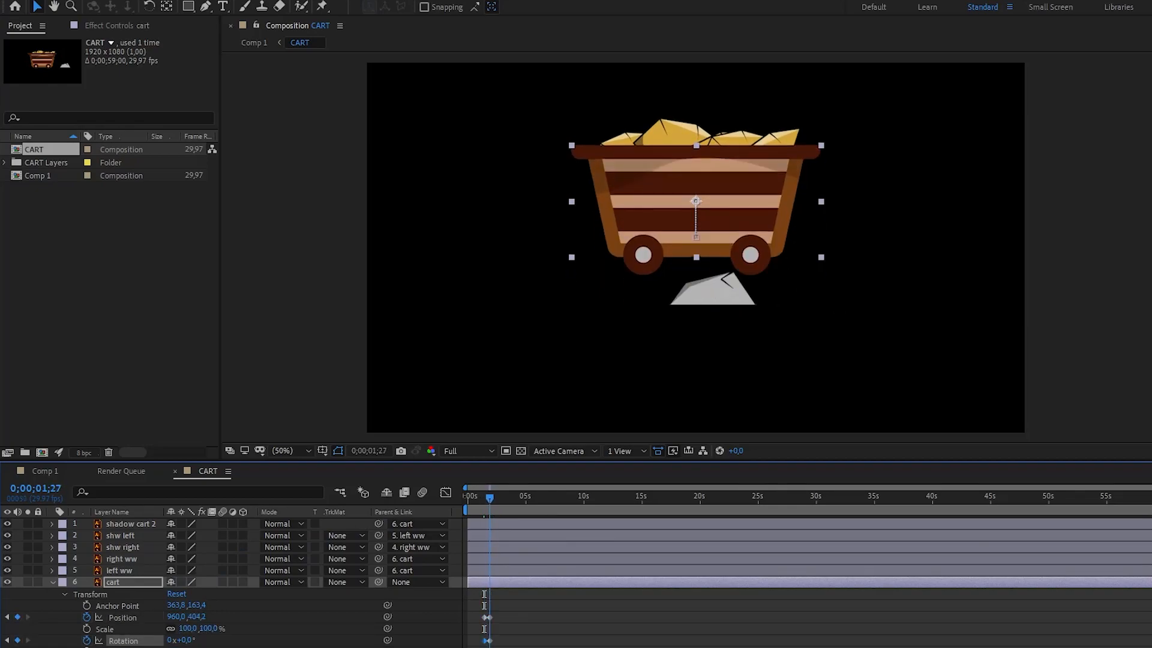
{"action": "left_click_drag", "start_coordinate": [186, 640], "coordinate": [222, 617]}
{"action": "left_click_drag", "start_coordinate": [489, 498], "coordinate": [490, 497]}
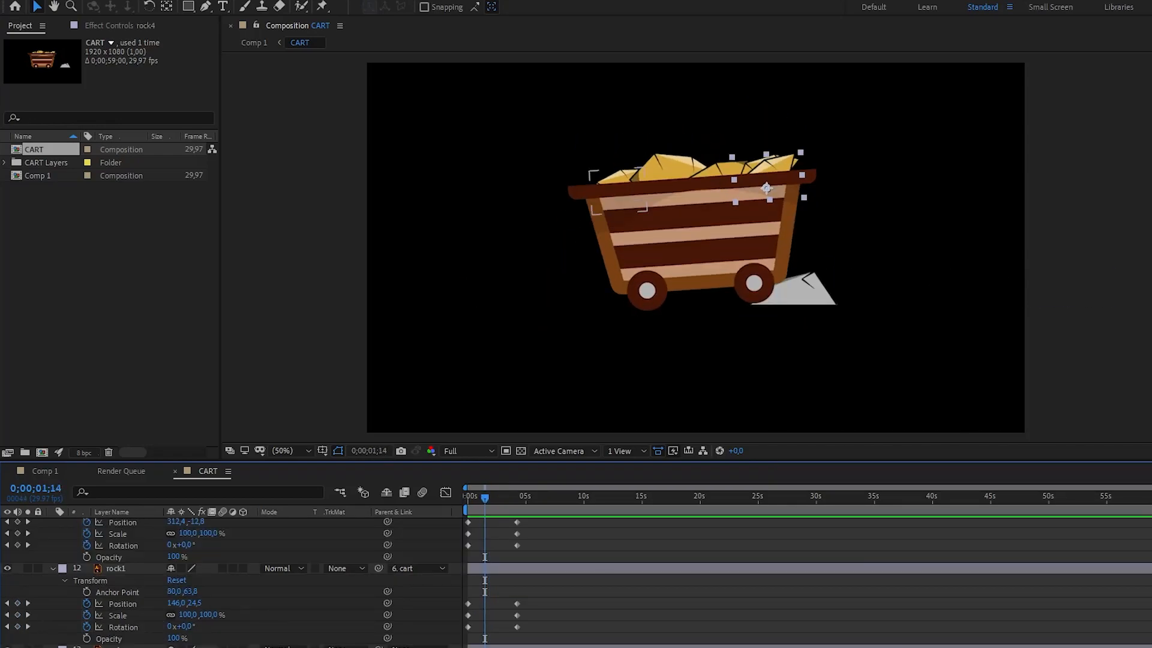
Add position, scale and rotation keyframes to rock1 at 0;00;01;14
{"action": "left_click", "coordinate": [17, 603]}
{"action": "left_click", "coordinate": [18, 615]}
{"action": "left_click", "coordinate": [18, 627]}
Add another set of position, scale and rotation keyframes to rock1 at 0;00;01;21
{"action": "key", "text": "Page_Down"}
{"action": "key", "text": "Page_Down"}
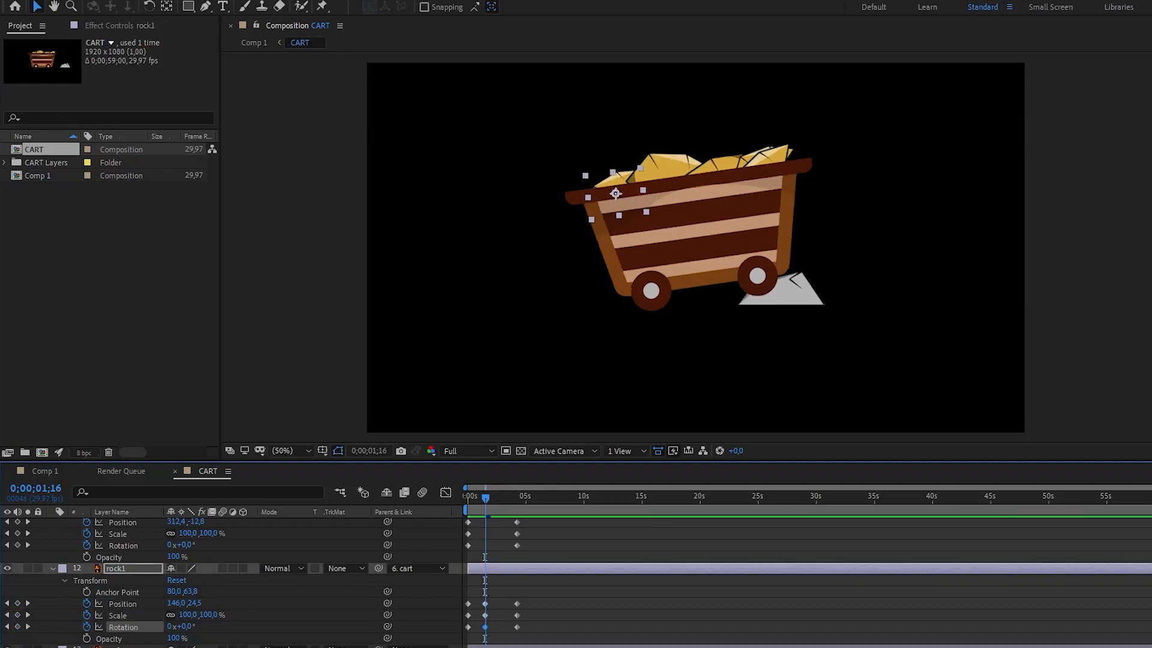
{"action": "key", "text": "Page_Down"}
{"action": "key", "text": "Page_Down"}
{"action": "key", "text": "Page_Down"}
{"action": "key", "text": "Page_Down"}
{"action": "key", "text": "Page_Down"}
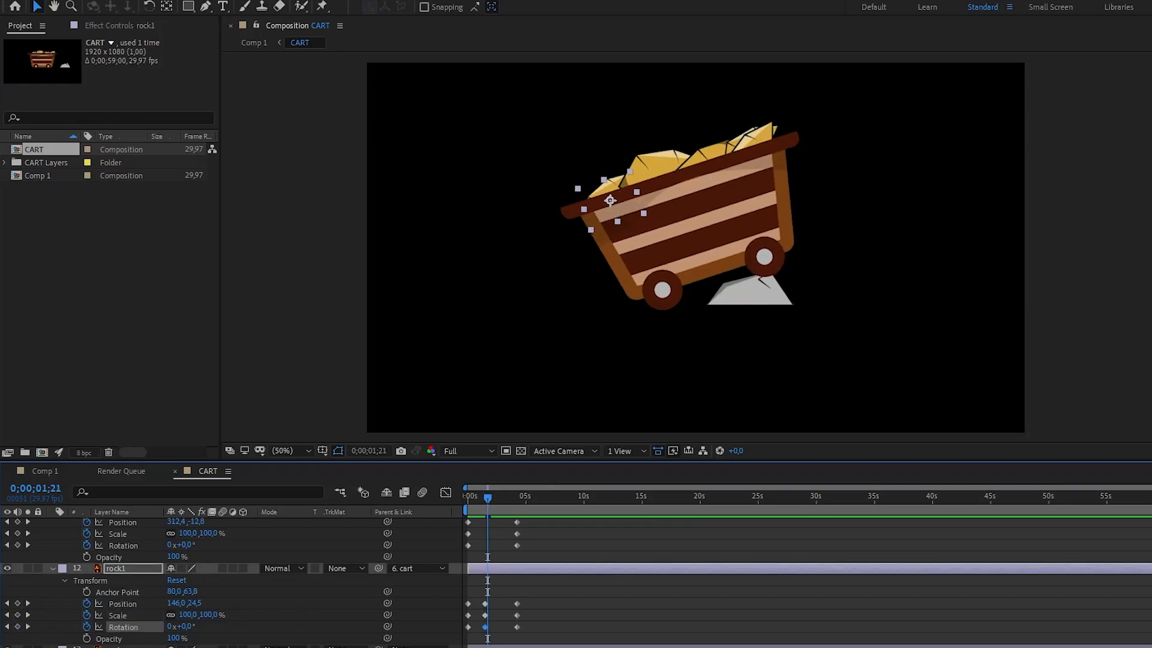
{"action": "left_click", "coordinate": [17, 604]}
{"action": "left_click", "coordinate": [17, 615]}
{"action": "left_click", "coordinate": [17, 627]}
Lift rock1 to position 146, -25.5 and set its rotation to 29° at 0;00;01;21
{"action": "left_click_drag", "start_coordinate": [610, 201], "coordinate": [611, 202]}
{"action": "left_click", "coordinate": [177, 604]}
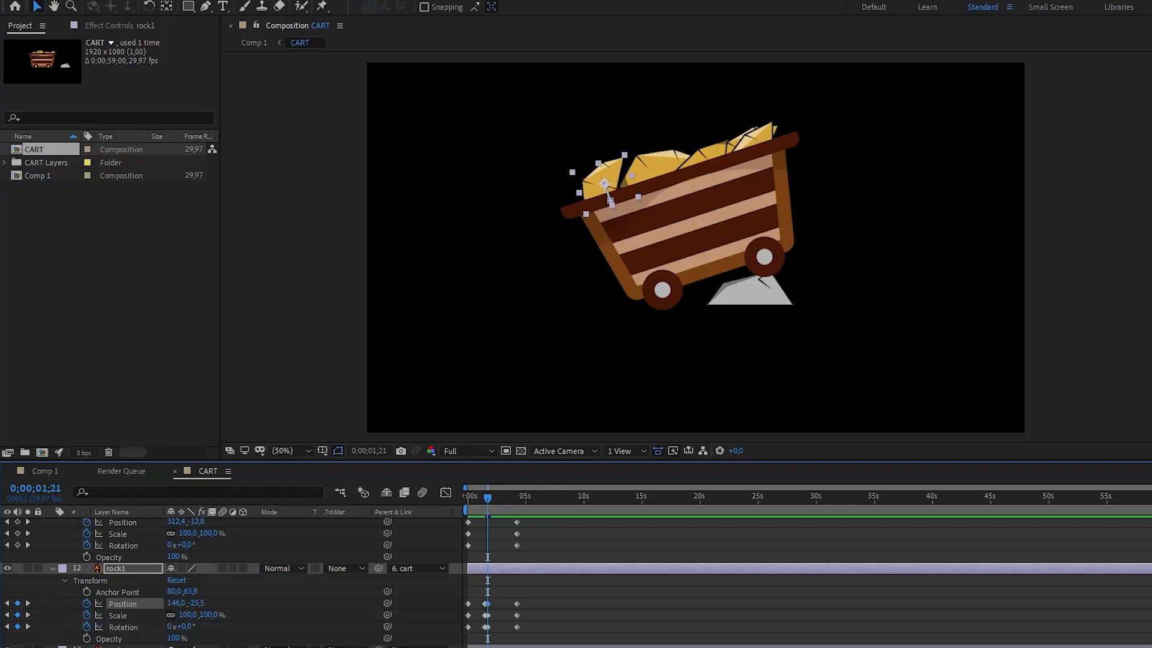
{"action": "left_click_drag", "start_coordinate": [183, 625], "coordinate": [200, 626]}
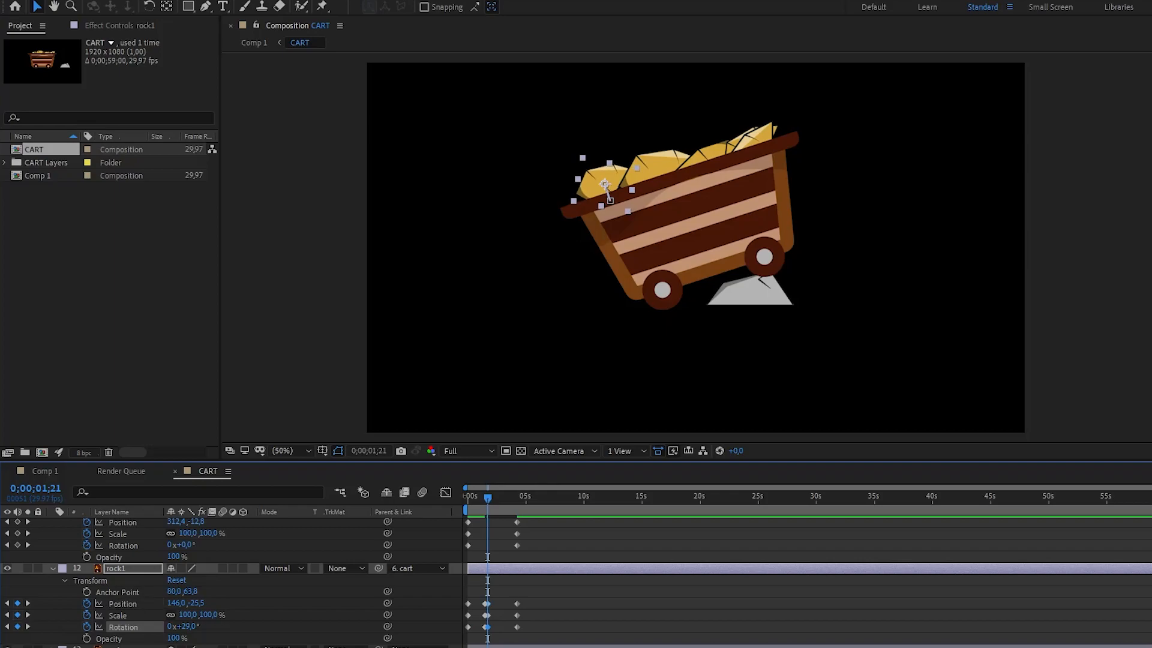
Add rotation, scale and position keyframes to rock1 at 0;00;02;02
{"action": "key", "text": "space"}
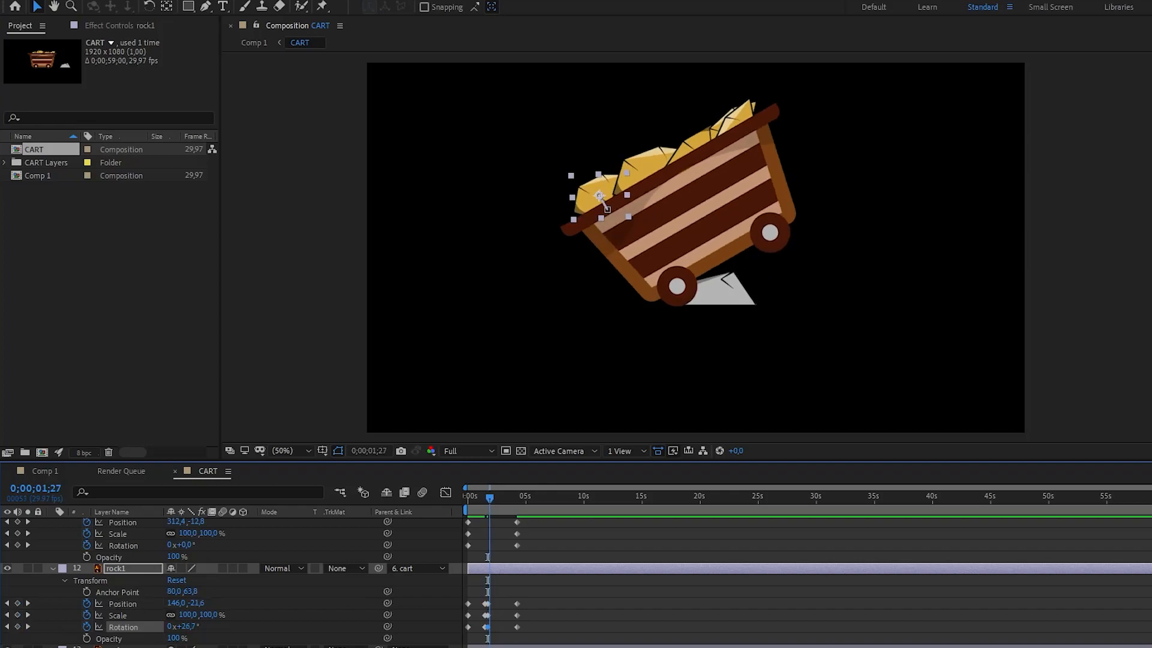
{"action": "key", "text": "alt+shift+r"}
{"action": "key", "text": "alt+shift+s"}
{"action": "key", "text": "alt+shift+p"}
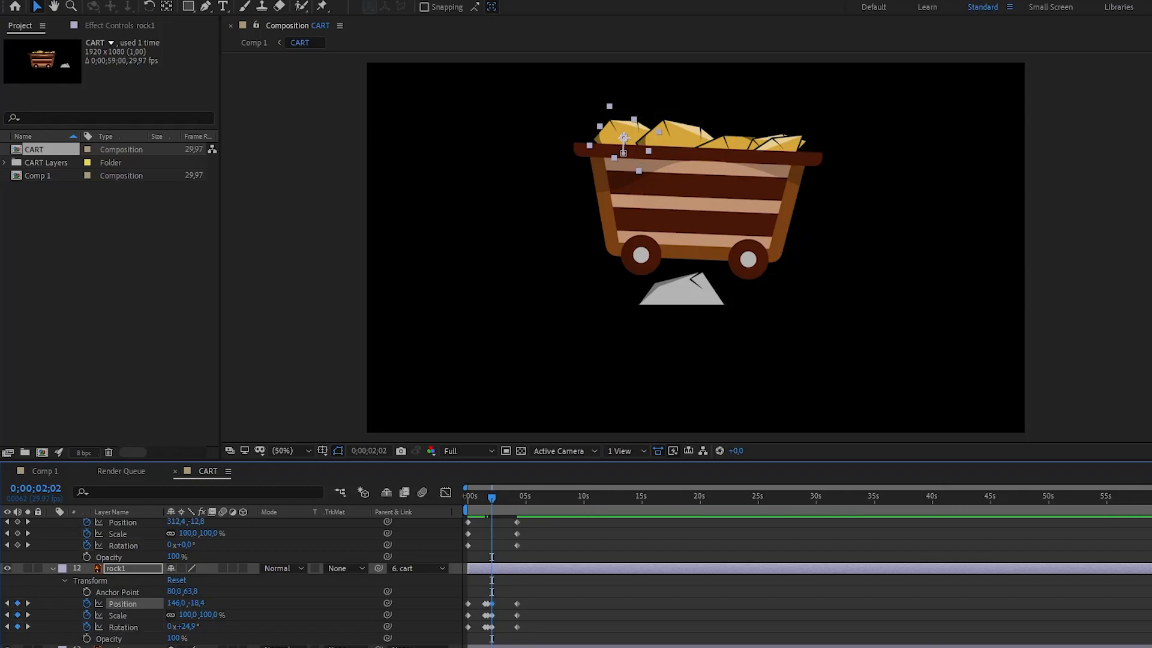
Zoom the timeline in on the first seconds and add rotation, scale and position keyframes to rock1 at 0;00;01;29
{"action": "left_click_drag", "start_coordinate": [1149, 487], "coordinate": [603, 487]}
{"action": "key", "text": "Page_Up"}
{"action": "key", "text": "Page_Up"}
{"action": "key", "text": "Page_Up"}
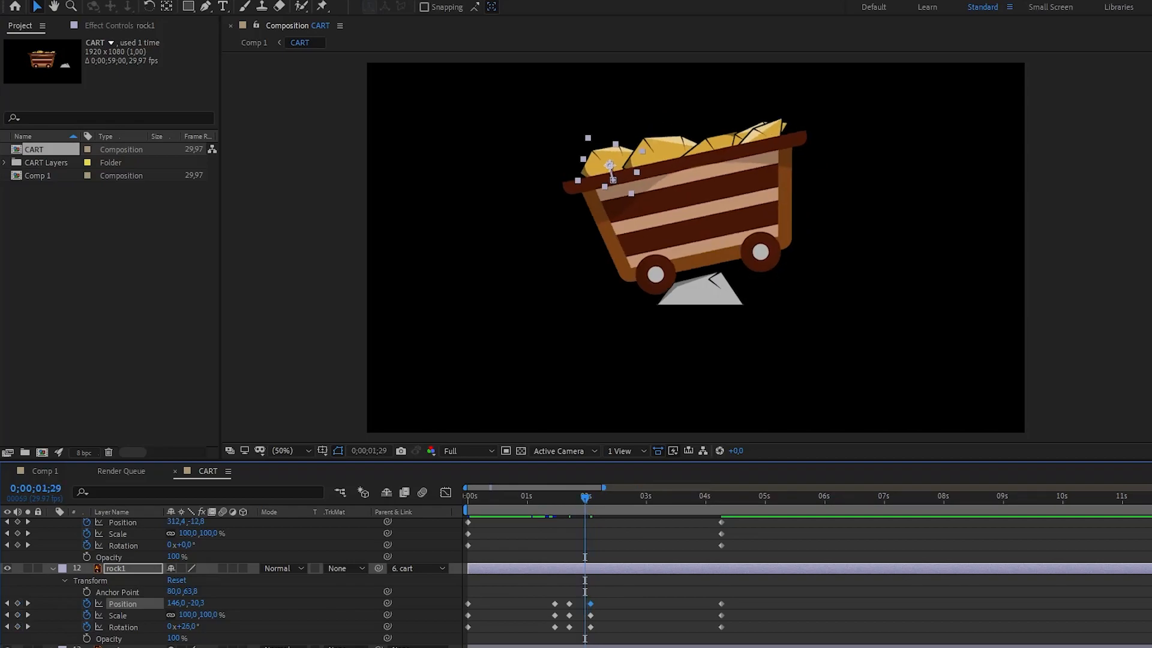
{"action": "key", "text": "alt+shift+r"}
{"action": "key", "text": "alt+shift+s"}
{"action": "key", "text": "alt+shift+p"}
Shift rock1's keyframes at 0;00;02;02 to 0;00;02;05, and raise and rotate the rock further there
{"action": "key", "text": "Page_Down"}
{"action": "key", "text": "Page_Down"}
{"action": "key", "text": "Page_Down"}
{"action": "left_click_drag", "start_coordinate": [611, 597], "coordinate": [597, 627]}
{"action": "key", "text": "Page_Down"}
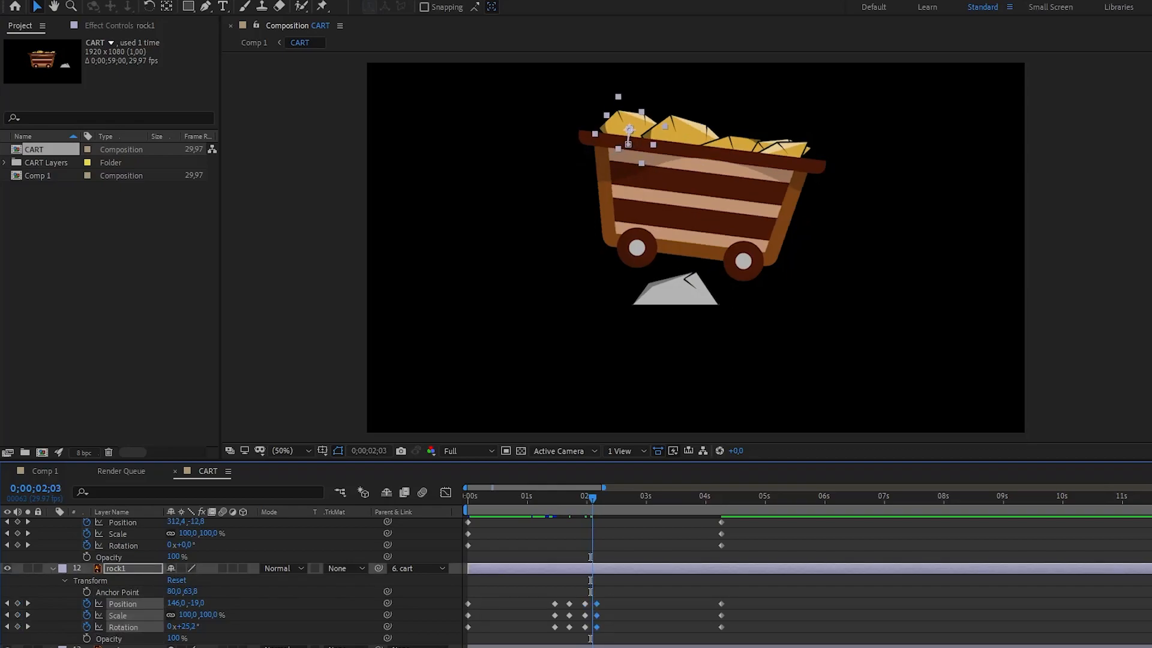
{"action": "key", "text": "Page_Down"}
{"action": "key", "text": "Page_Down"}
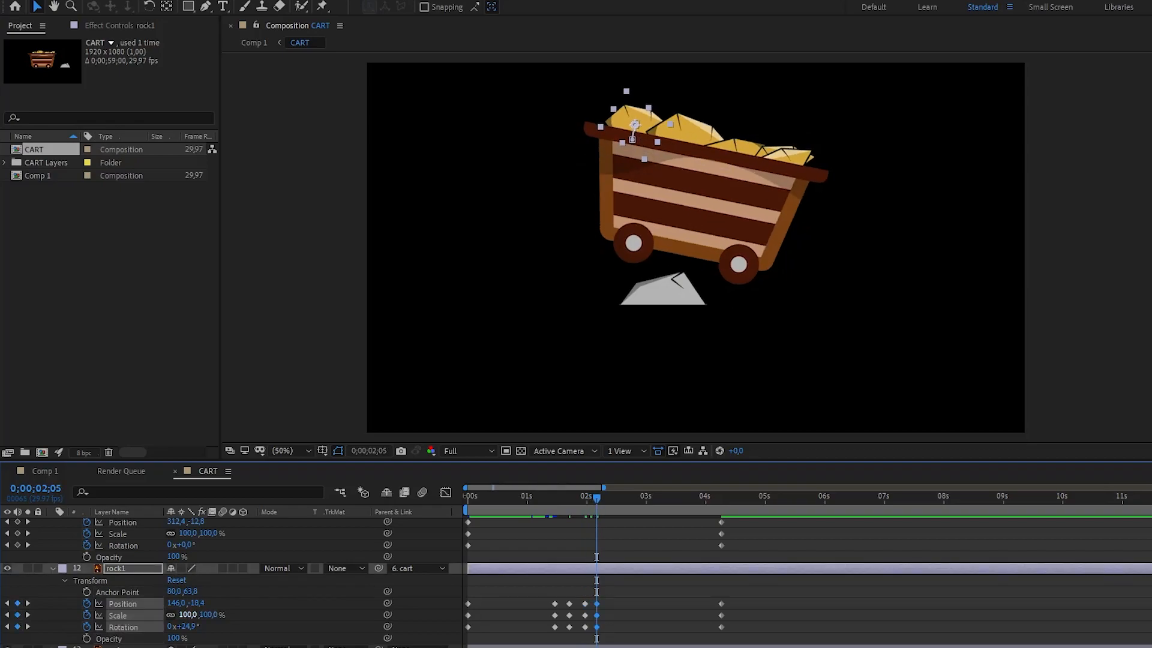
{"action": "left_click_drag", "start_coordinate": [197, 602], "coordinate": [228, 626]}
Step back frame by frame from 0;00;02;05 to 0;00;01;13 to review rock1's bounce
{"action": "key", "text": "Page_Up"}
{"action": "key", "text": "Page_Up"}
{"action": "key", "text": "Page_Up"}
{"action": "key", "text": "Page_Up"}
{"action": "key", "text": "Page_Up"}
{"action": "key", "text": "Page_Up"}
{"action": "key", "text": "Page_Up"}
{"action": "key", "text": "Page_Up"}
{"action": "key", "text": "Page_Up"}
{"action": "key", "text": "Page_Up"}
{"action": "key", "text": "Page_Up"}
{"action": "key", "text": "Page_Up"}
{"action": "key", "text": "Page_Up"}
{"action": "key", "text": "Page_Up"}
{"action": "key", "text": "Page_Up"}
{"action": "key", "text": "Page_Up"}
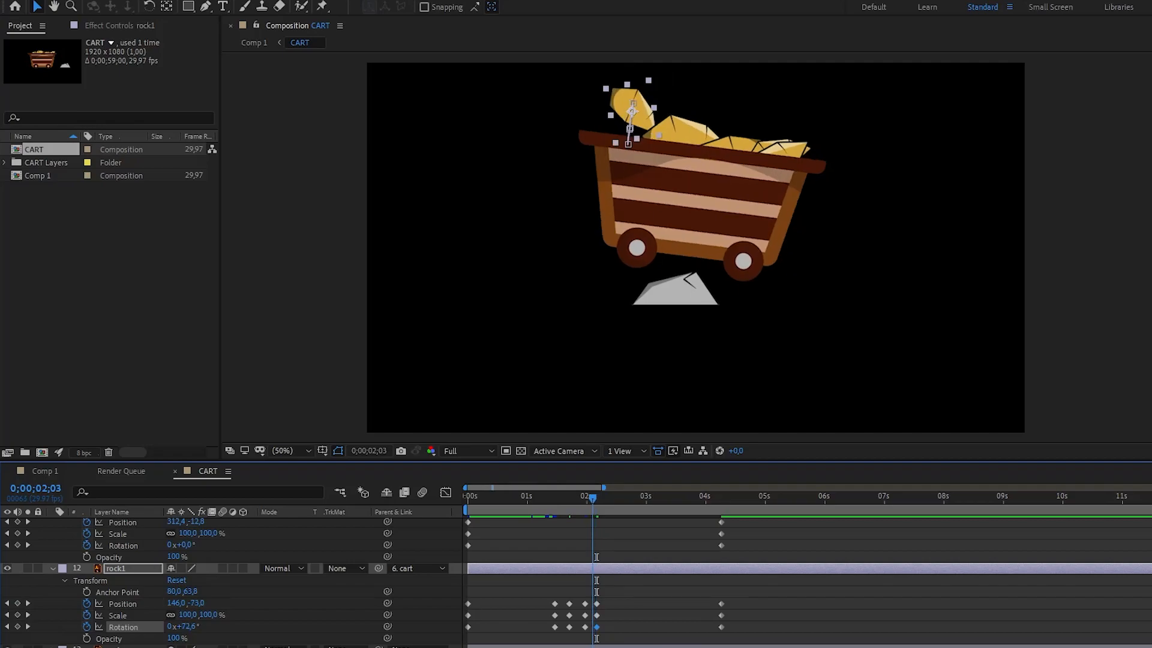
{"action": "key", "text": "Page_Up"}
{"action": "key", "text": "Page_Up"}
{"action": "key", "text": "Page_Up"}
{"action": "key", "text": "Page_Up"}
{"action": "key", "text": "Page_Up"}
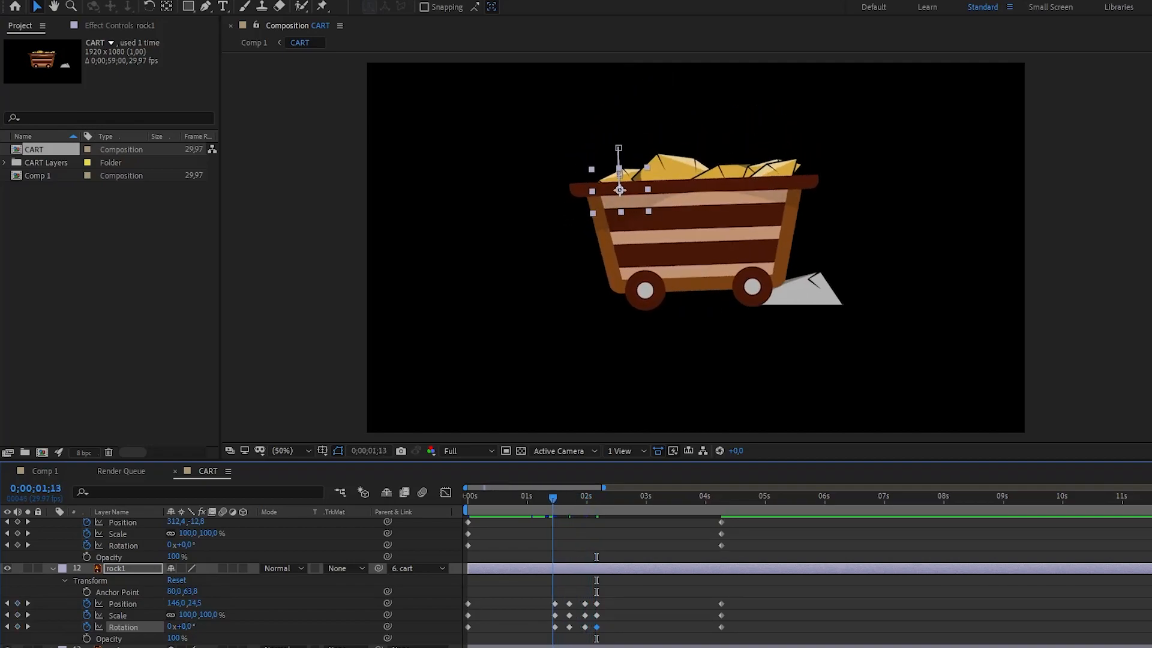
Select rock1's resting keyframes at 0;00;01;14 and move the current time to 0;00;02;26
{"action": "left_click_drag", "start_coordinate": [542, 592], "coordinate": [558, 633]}
{"action": "left_click_drag", "start_coordinate": [554, 498], "coordinate": [597, 497]}
{"action": "key", "text": "Page_Down"}
{"action": "key", "text": "Page_Down"}
{"action": "key", "text": "Page_Down"}
{"action": "key", "text": "Page_Down"}
{"action": "key", "text": "Page_Down"}
{"action": "key", "text": "Page_Down"}
{"action": "key", "text": "Page_Down"}
{"action": "key", "text": "Page_Down"}
{"action": "key", "text": "Page_Down"}
{"action": "key", "text": "Page_Down"}
{"action": "key", "text": "Page_Down"}
{"action": "key", "text": "Page_Down"}
{"action": "key", "text": "Page_Down"}
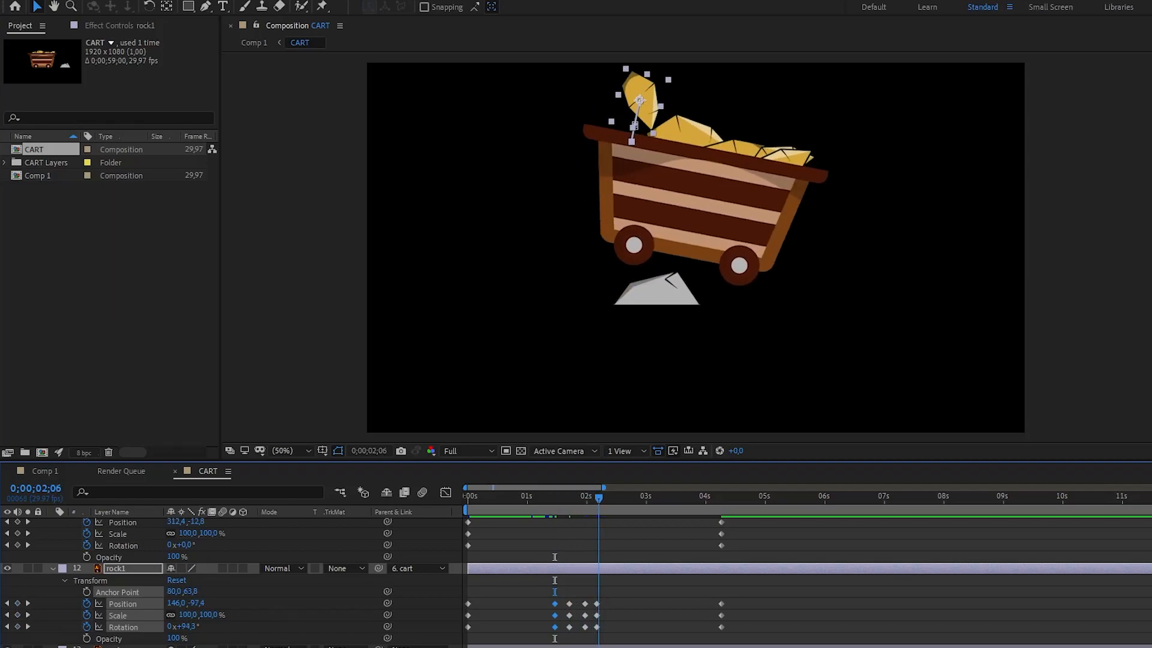
{"action": "key", "text": "Page_Down"}
{"action": "key", "text": "Page_Down"}
{"action": "key", "text": "Page_Down"}
{"action": "key", "text": "Page_Down"}
{"action": "key", "text": "Page_Down"}
{"action": "key", "text": "Page_Down"}
{"action": "key", "text": "Page_Down"}
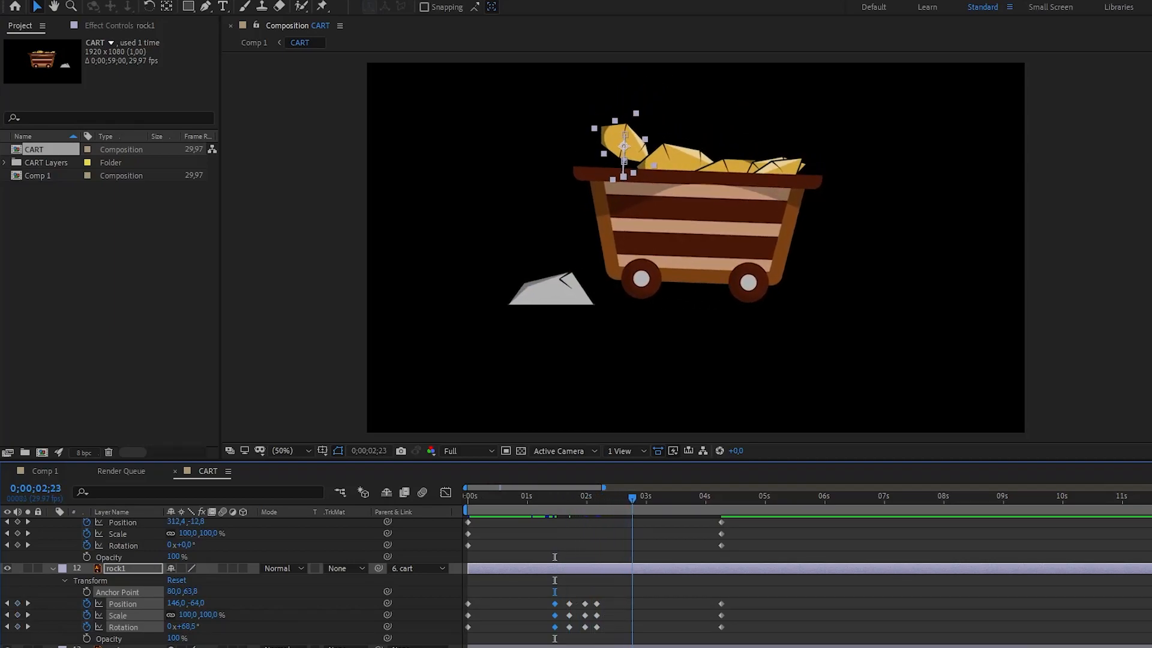
{"action": "key", "text": "Page_Down"}
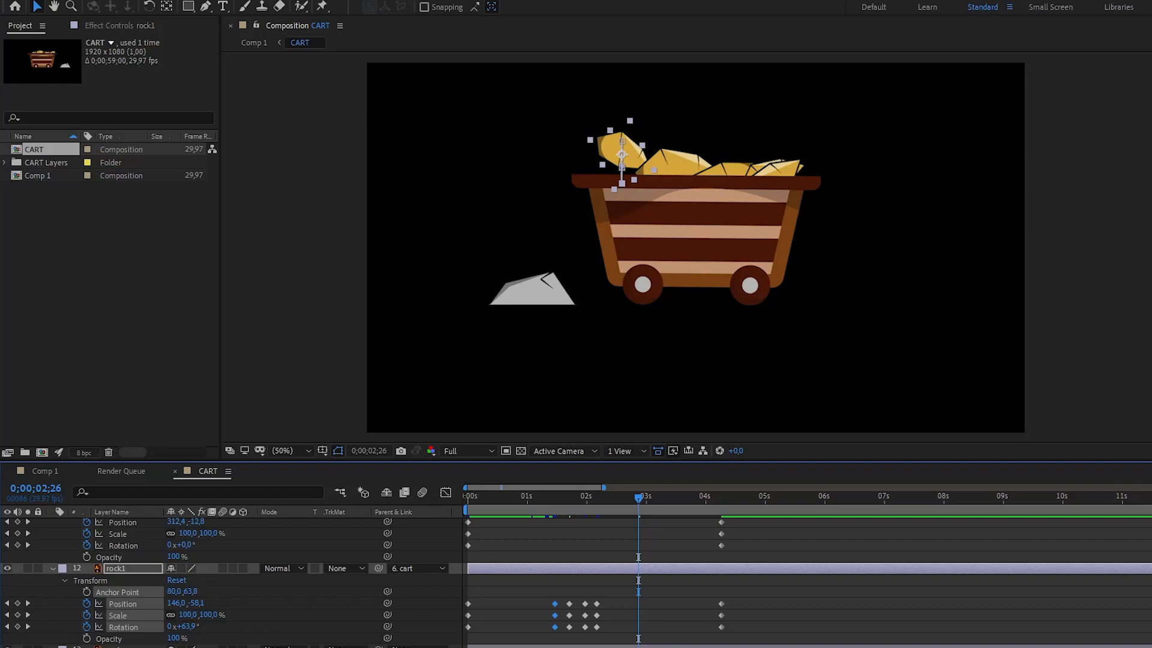
Reselect and copy rock1's position, scale and rotation keyframes at 0;00;01;14
{"action": "key", "text": "F2"}
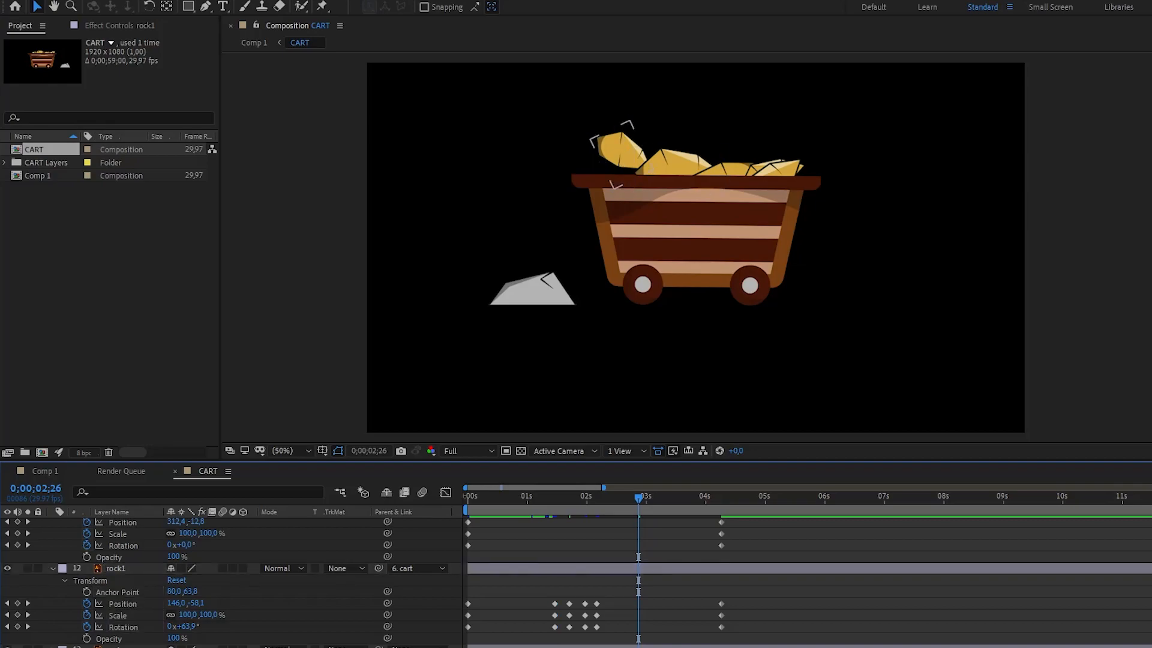
{"action": "left_click_drag", "start_coordinate": [544, 594], "coordinate": [556, 633]}
{"action": "key", "text": "F2"}
{"action": "left_click", "coordinate": [622, 155]}
{"action": "key", "text": "F2"}
{"action": "left_click_drag", "start_coordinate": [544, 594], "coordinate": [555, 615]}
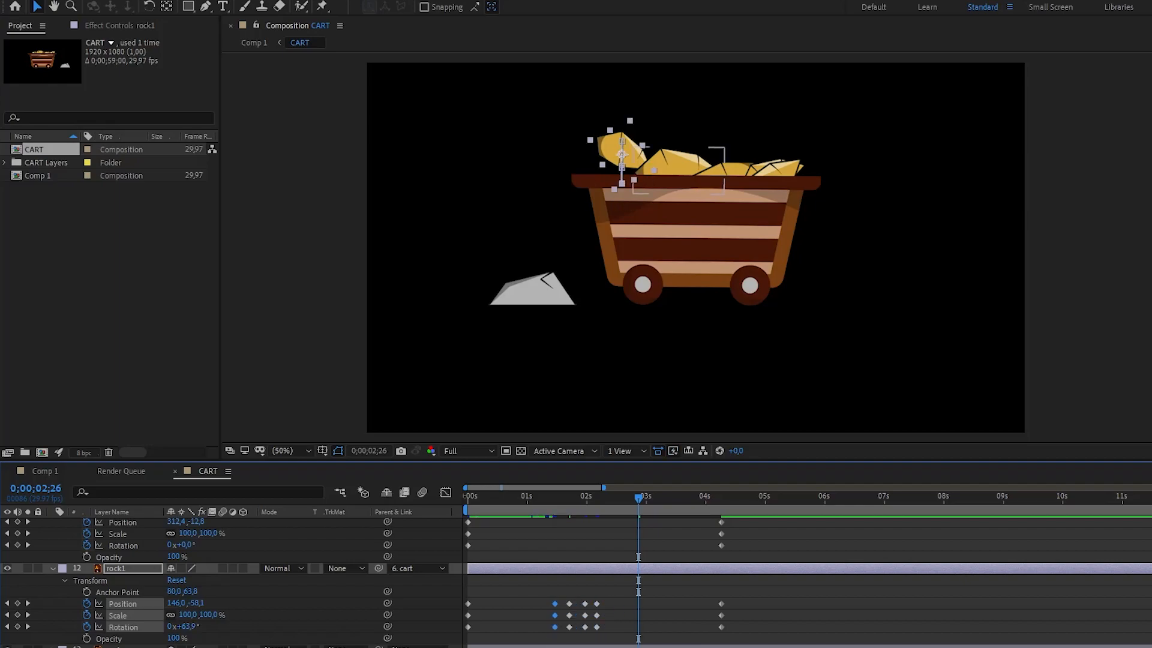
{"action": "key", "text": "F2"}
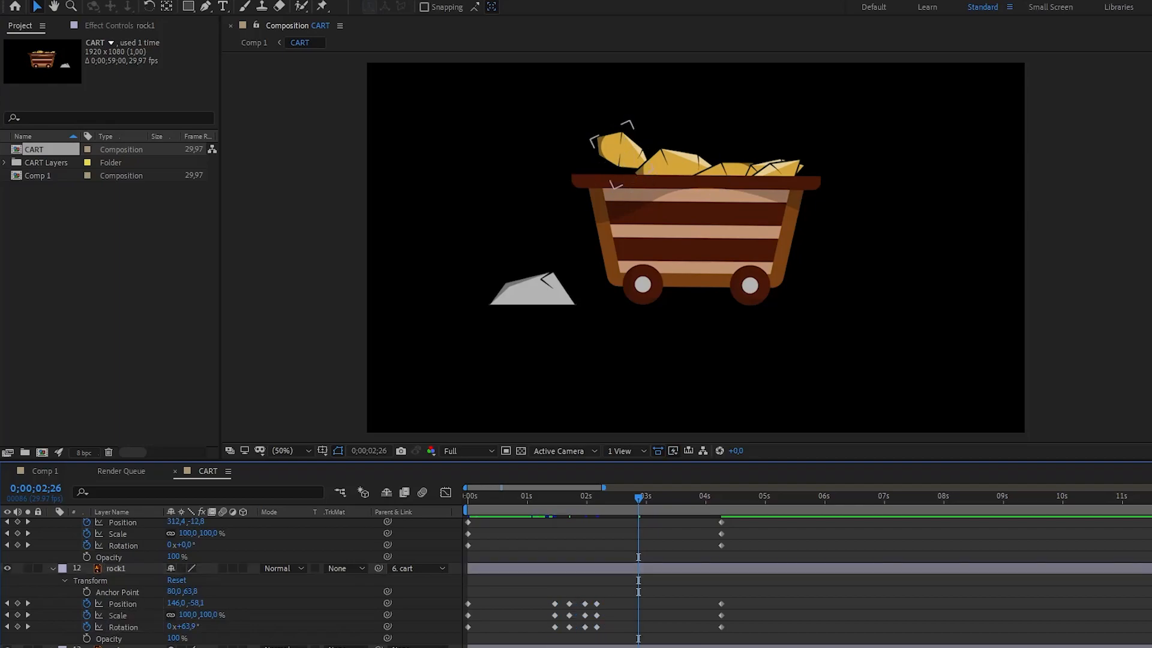
Paste the copied resting keyframes onto rock1's position, scale and rotation at 0;00;02;26
{"action": "left_click", "coordinate": [122, 603]}
{"action": "left_click", "coordinate": [118, 614]}
{"action": "left_click", "coordinate": [123, 626]}
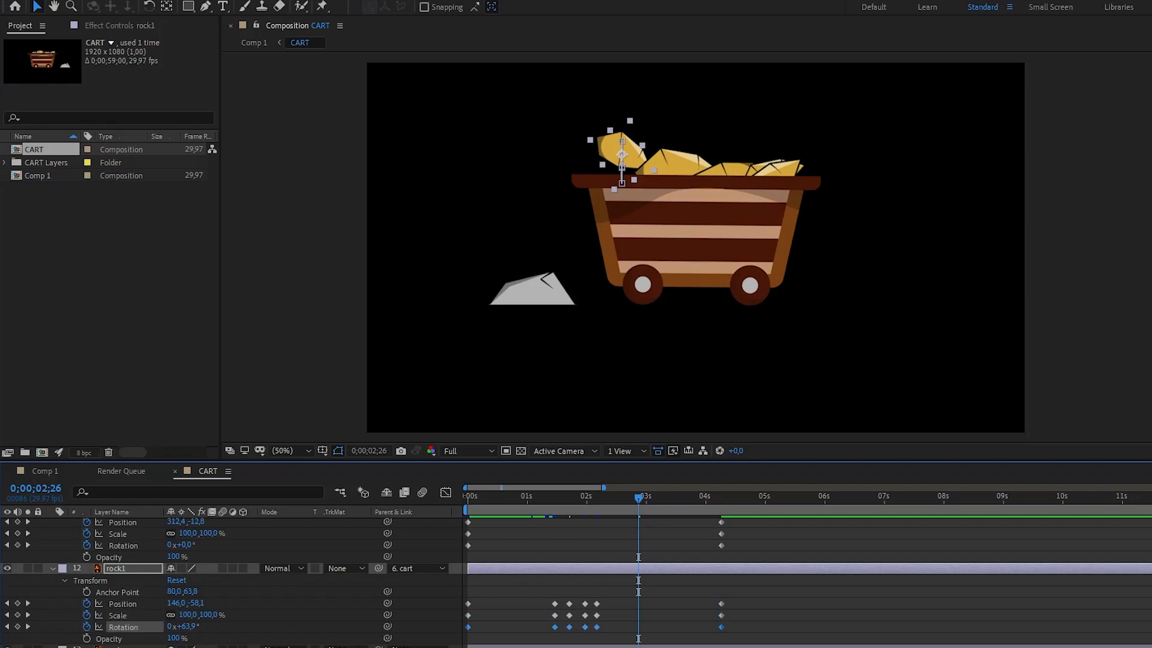
{"action": "left_click", "coordinate": [123, 603]}
{"action": "left_click", "coordinate": [118, 615], "text": "shift"}
{"action": "left_click", "coordinate": [123, 627], "text": "shift"}
{"action": "key", "text": "ctrl+v"}
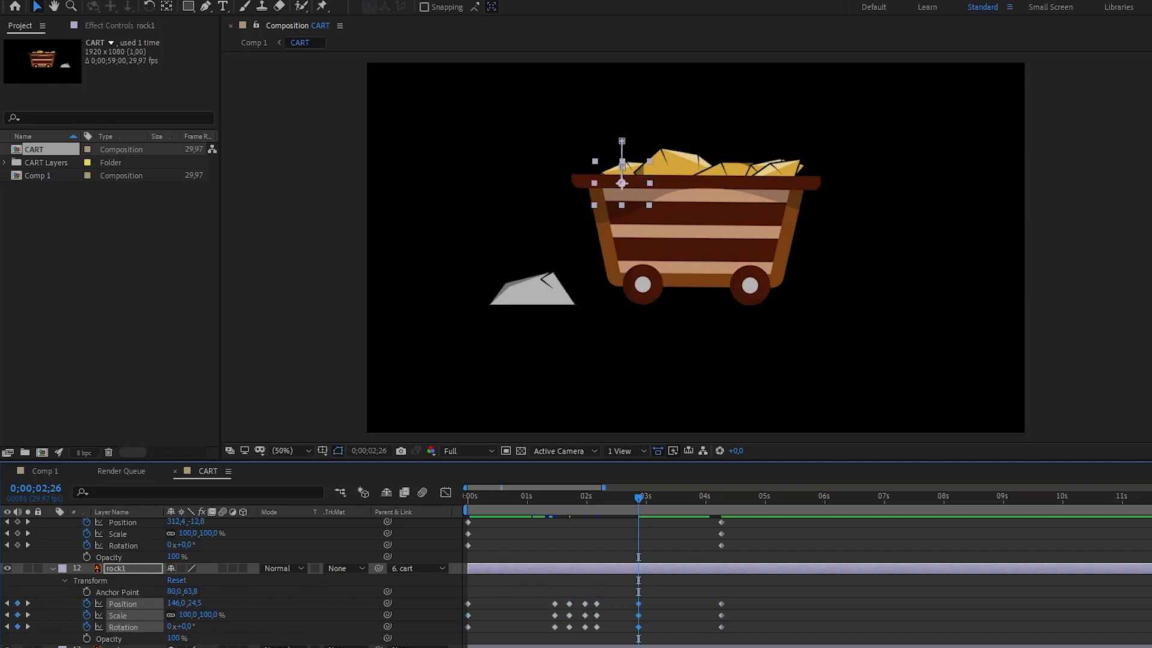
Play back the CART composition several times to review the cart bump and rock1's bounce
{"action": "left_click_drag", "start_coordinate": [638, 498], "coordinate": [559, 497]}
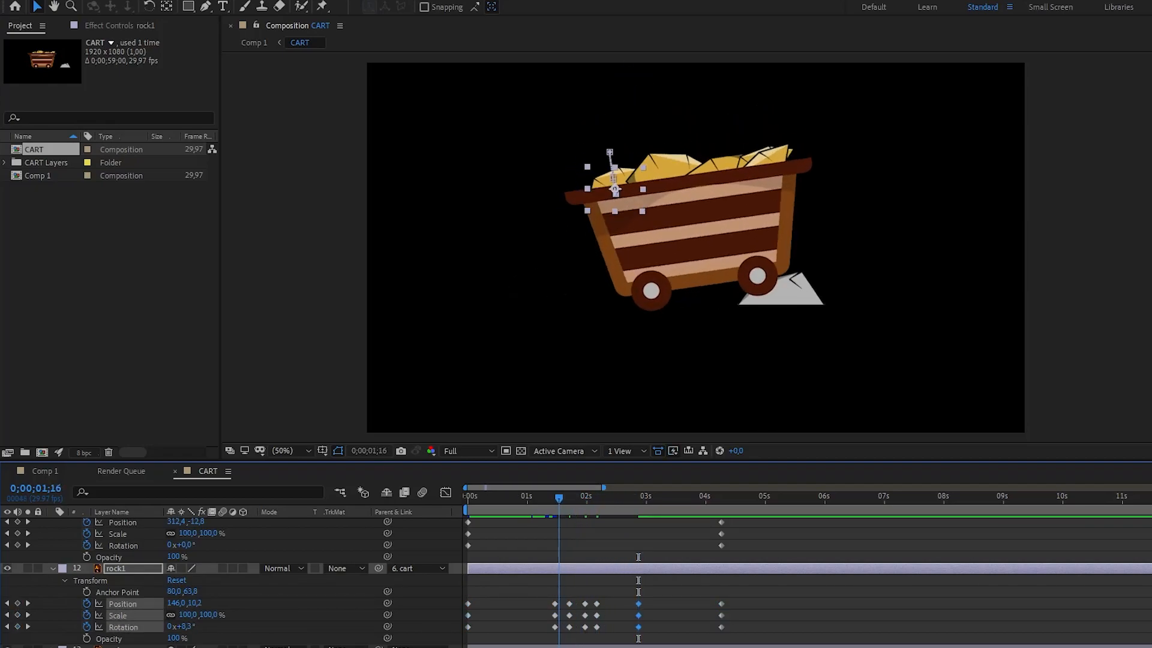
{"action": "key", "text": "F2"}
{"action": "key", "text": "space"}
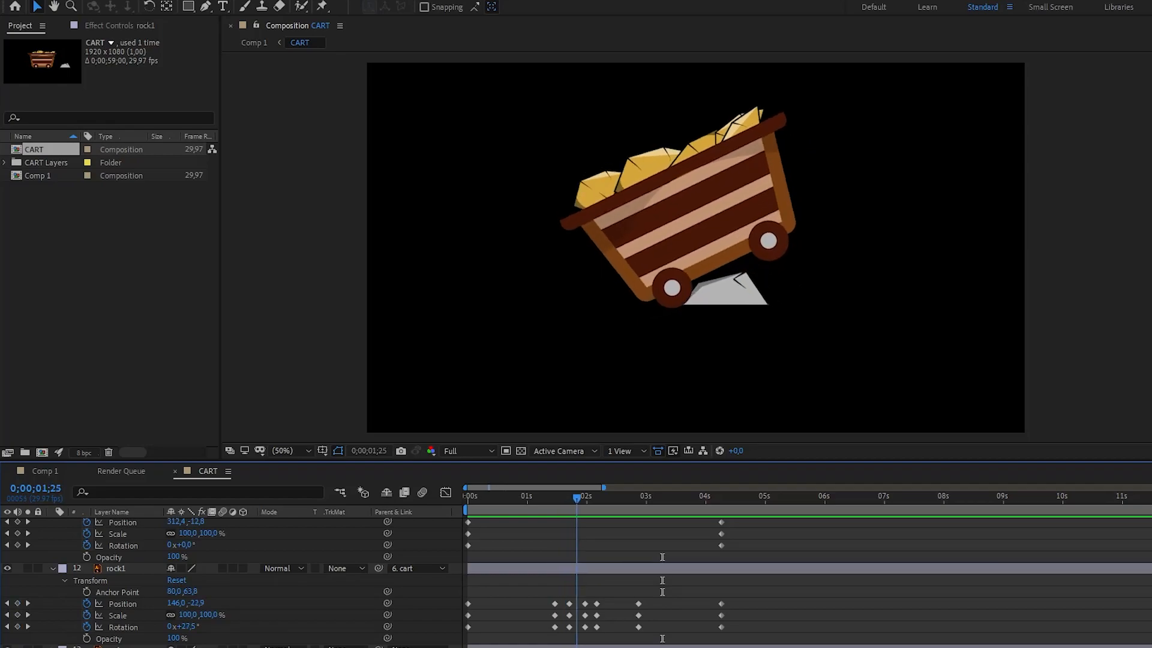
{"action": "left_click_drag", "start_coordinate": [599, 498], "coordinate": [515, 498]}
{"action": "key", "text": "space"}
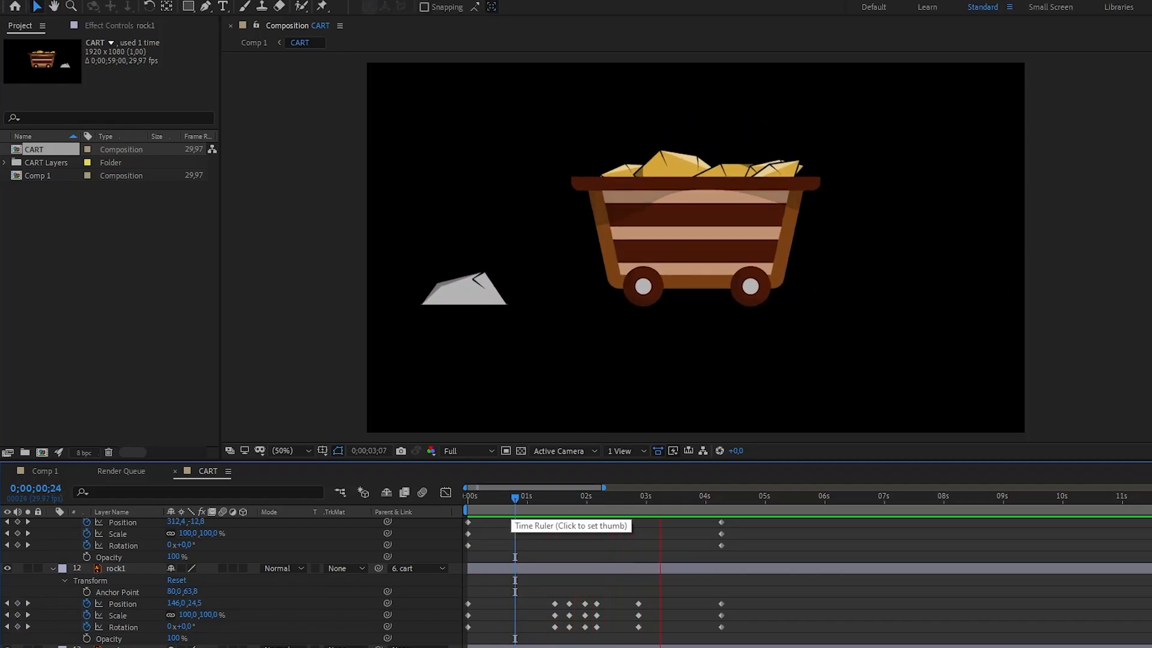
{"action": "key", "text": "space"}
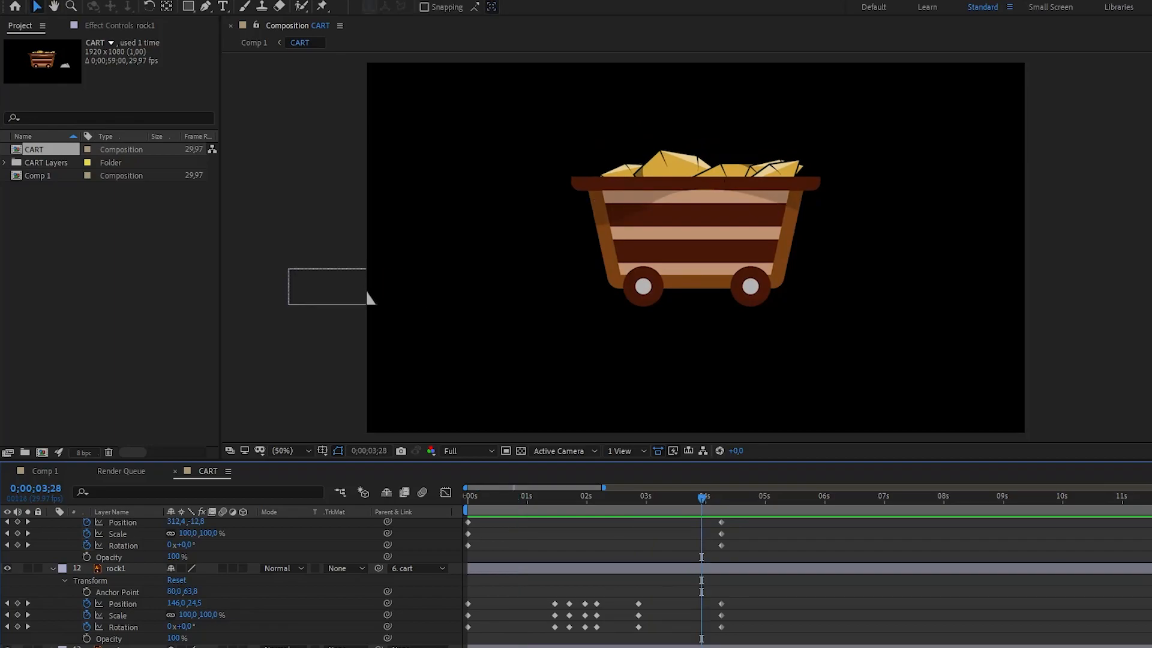
{"action": "key", "text": "space"}
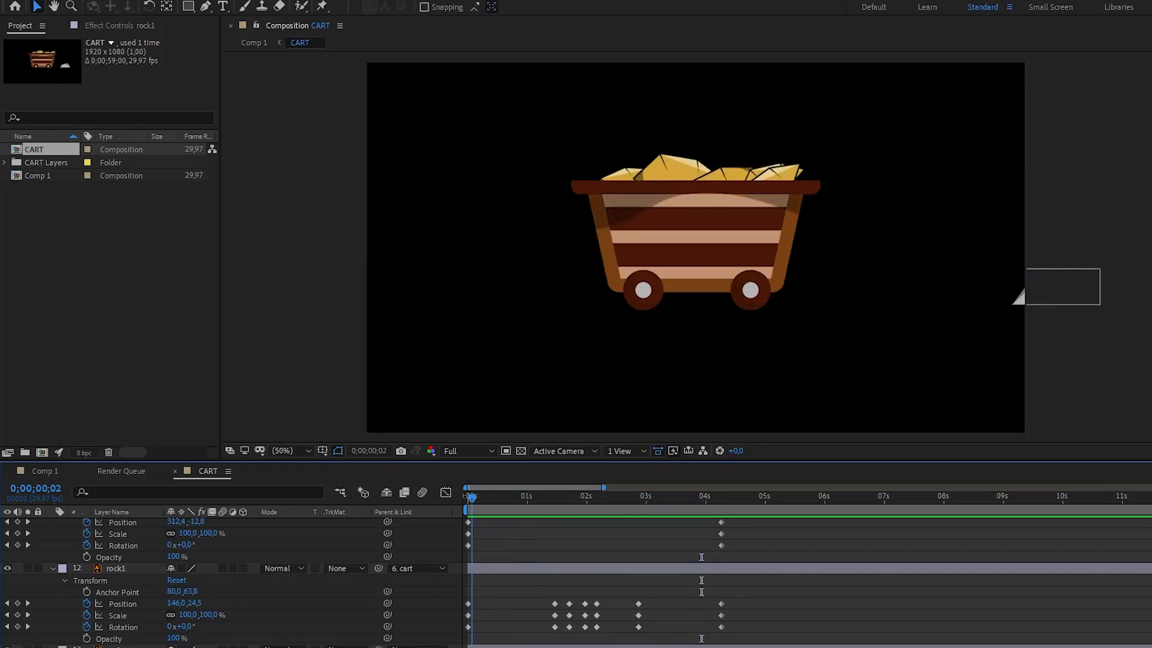
{"action": "key", "text": "space"}
{"action": "key", "text": "space"}
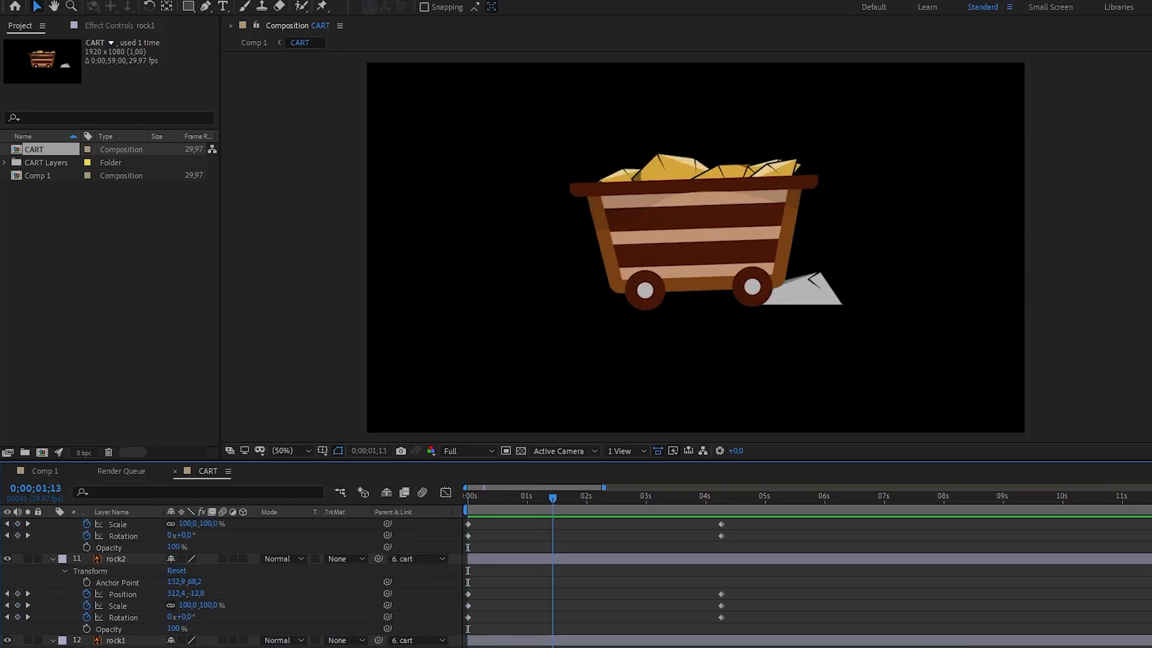
Add position, scale and rotation keyframes to the large gold rock2 at 0;00;01;14
{"action": "left_click", "coordinate": [673, 174]}
{"action": "key", "text": "alt+shift+p"}
{"action": "key", "text": "alt+shift+s"}
{"action": "key", "text": "alt+shift+r"}
{"action": "key", "text": "Page_Up"}
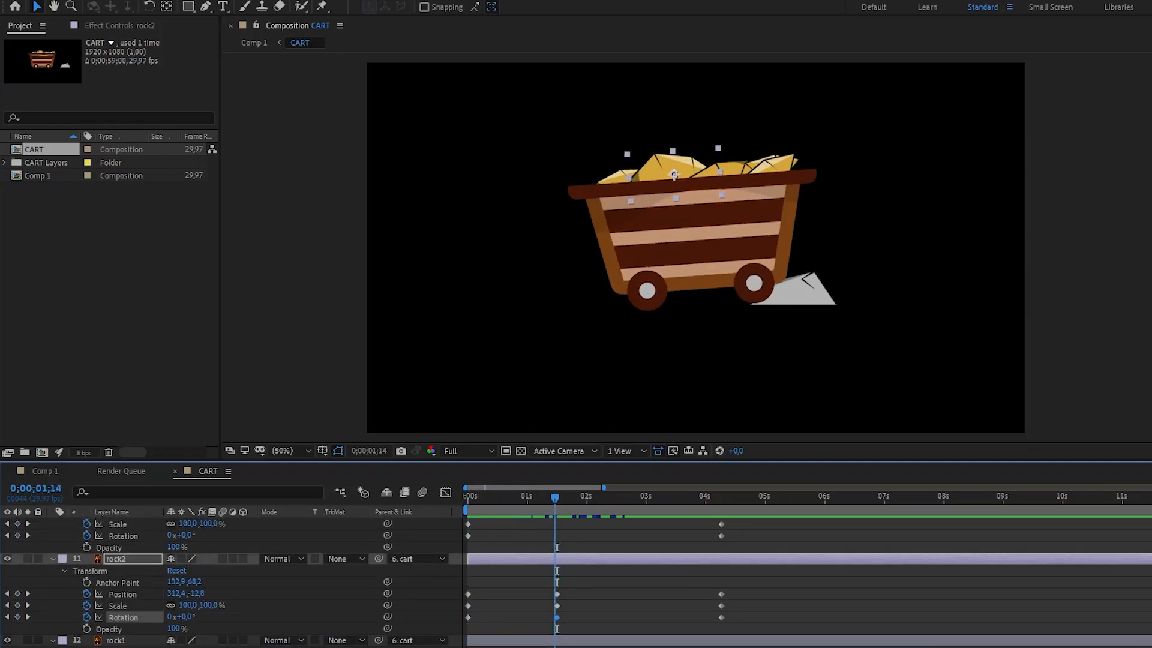
{"action": "key", "text": "Page_Down"}
Move rock2's next set of keyframes in line with rock1's second bounce keyframes and adjust rock2's rotation there
{"action": "left_click_drag", "start_coordinate": [604, 487], "coordinate": [509, 487]}
{"action": "left_click_drag", "start_coordinate": [799, 584], "coordinate": [771, 630]}
{"action": "key", "text": "alt+Right"}
{"action": "key", "text": "alt+Right"}
{"action": "left_click_drag", "start_coordinate": [772, 498], "coordinate": [785, 498]}
{"action": "scroll", "coordinate": [785, 576], "scroll_direction": "down", "scroll_amount": 2}
{"action": "left_click_drag", "start_coordinate": [785, 554], "coordinate": [812, 554]}
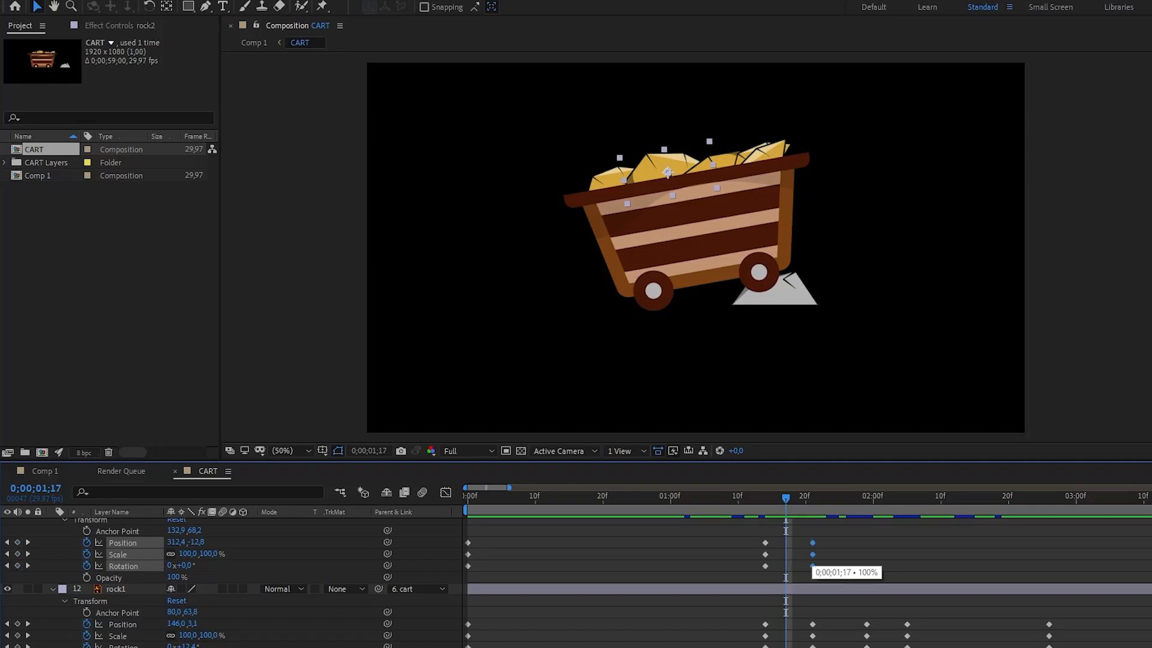
{"action": "left_click_drag", "start_coordinate": [785, 498], "coordinate": [812, 498]}
{"action": "mouse_move", "coordinate": [184, 565]}
{"action": "left_mouse_down"}
{"action": "mouse_move", "coordinate": [172, 565]}
{"action": "mouse_move", "coordinate": [177, 542]}
{"action": "mouse_move", "coordinate": [188, 565]}
{"action": "left_mouse_up"}
Add rotation, scale and position keyframes to rock2 in line with rock1's remaining bounce keyframes and adjust rock2's vertical position
{"action": "left_click_drag", "start_coordinate": [813, 498], "coordinate": [907, 497]}
{"action": "left_click", "coordinate": [18, 565]}
{"action": "left_click", "coordinate": [18, 554]}
{"action": "left_click", "coordinate": [18, 542]}
{"action": "left_click", "coordinate": [17, 565]}
{"action": "left_click", "coordinate": [18, 553]}
{"action": "left_click", "coordinate": [18, 542]}
{"action": "left_click_drag", "start_coordinate": [196, 542], "coordinate": [138, 541]}
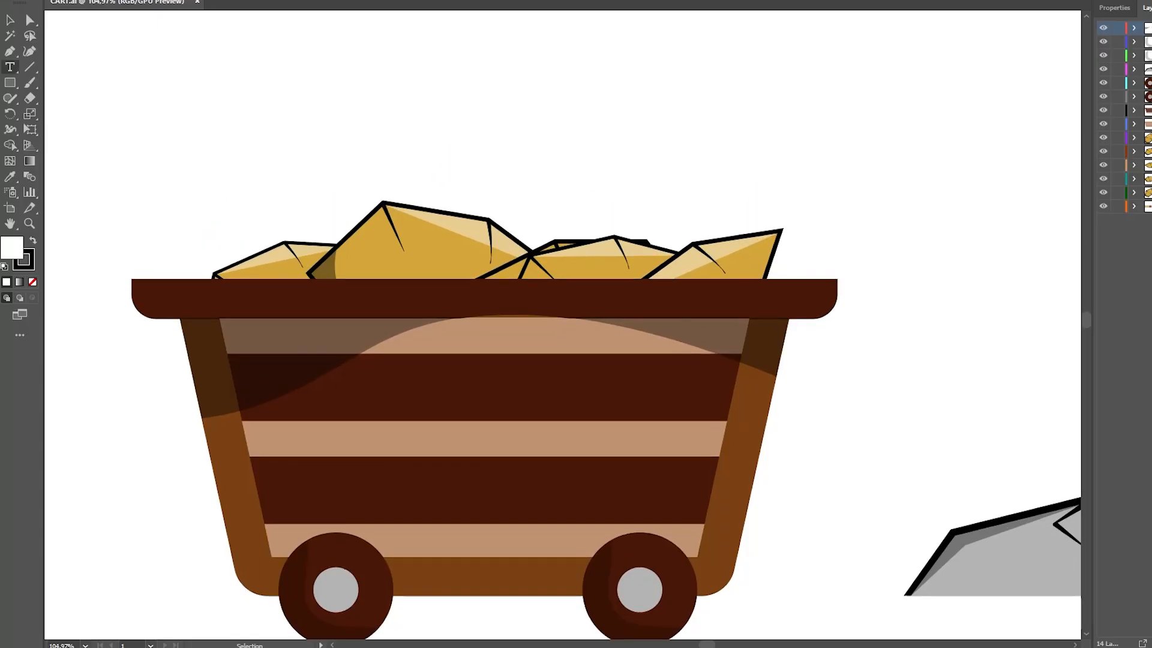
Create a four-point star with a first radius of 25 px and a second radius of 50 px
{"action": "left_click", "coordinate": [10, 83]}
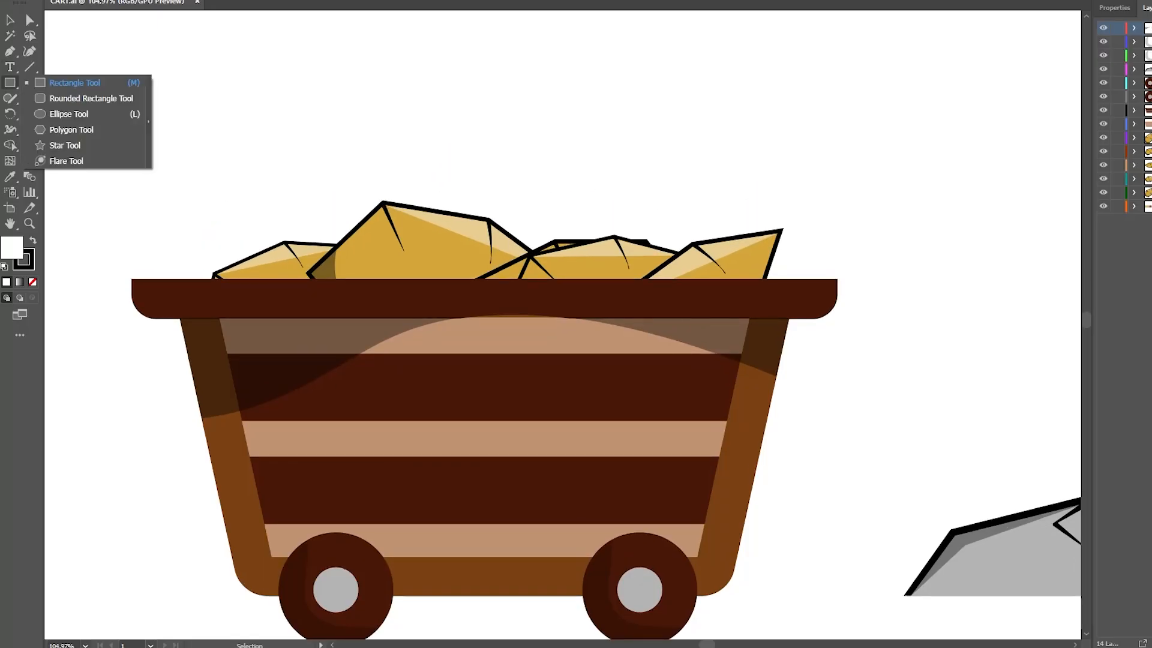
{"action": "left_click", "coordinate": [65, 145]}
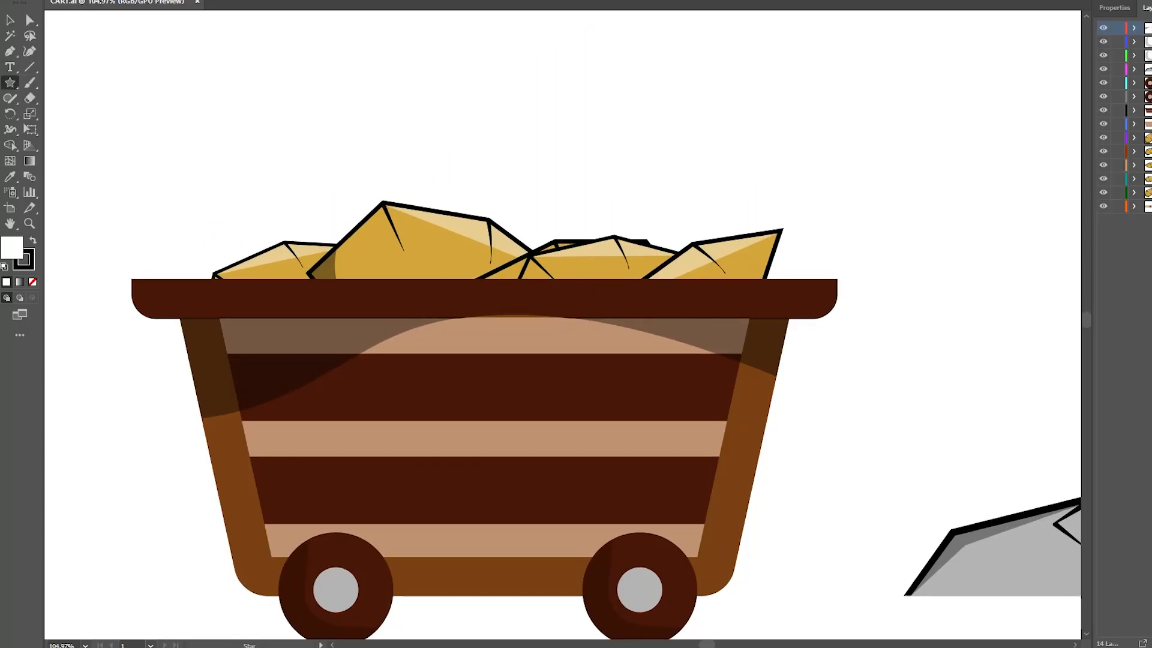
{"action": "key", "text": "Return"}
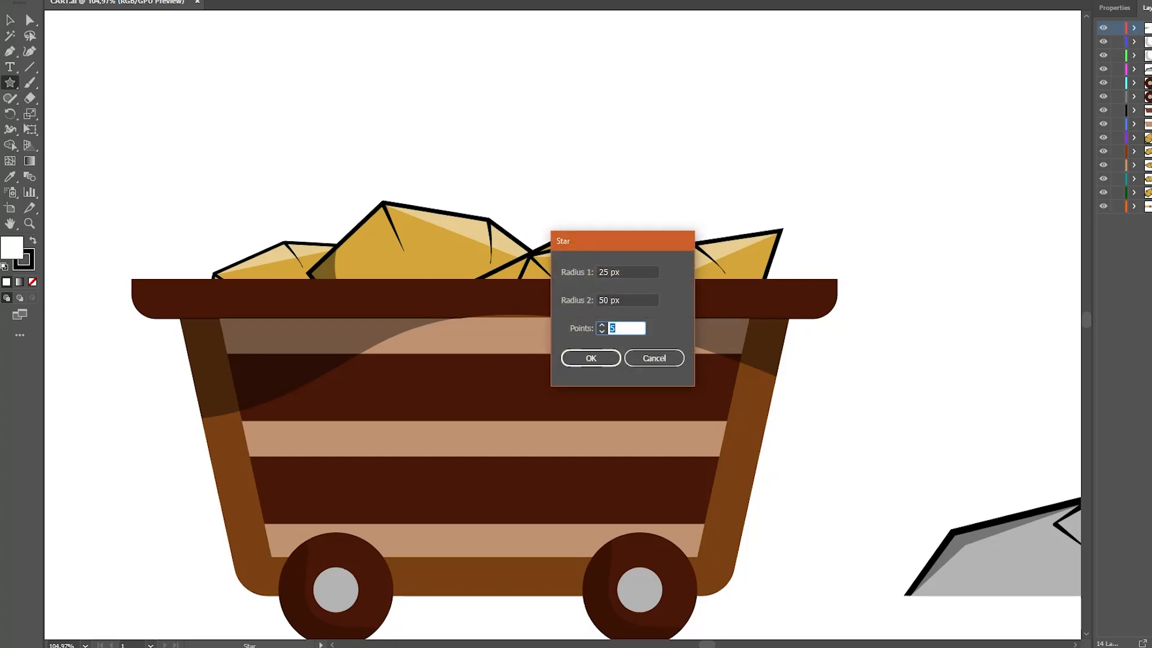
{"action": "type", "text": "4"}
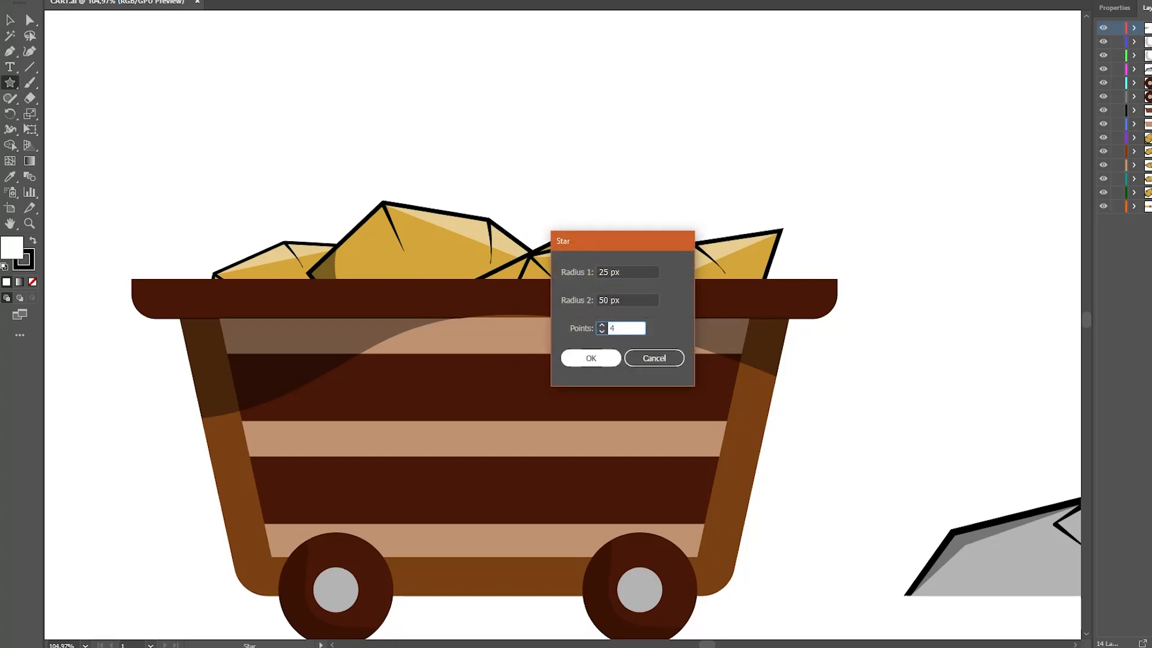
{"action": "key", "text": "Return"}
Position the star above the gold rocks and round its four outer tips
{"action": "key", "text": "v"}
{"action": "left_click_drag", "start_coordinate": [592, 60], "coordinate": [623, 123]}
{"action": "key", "text": "a"}
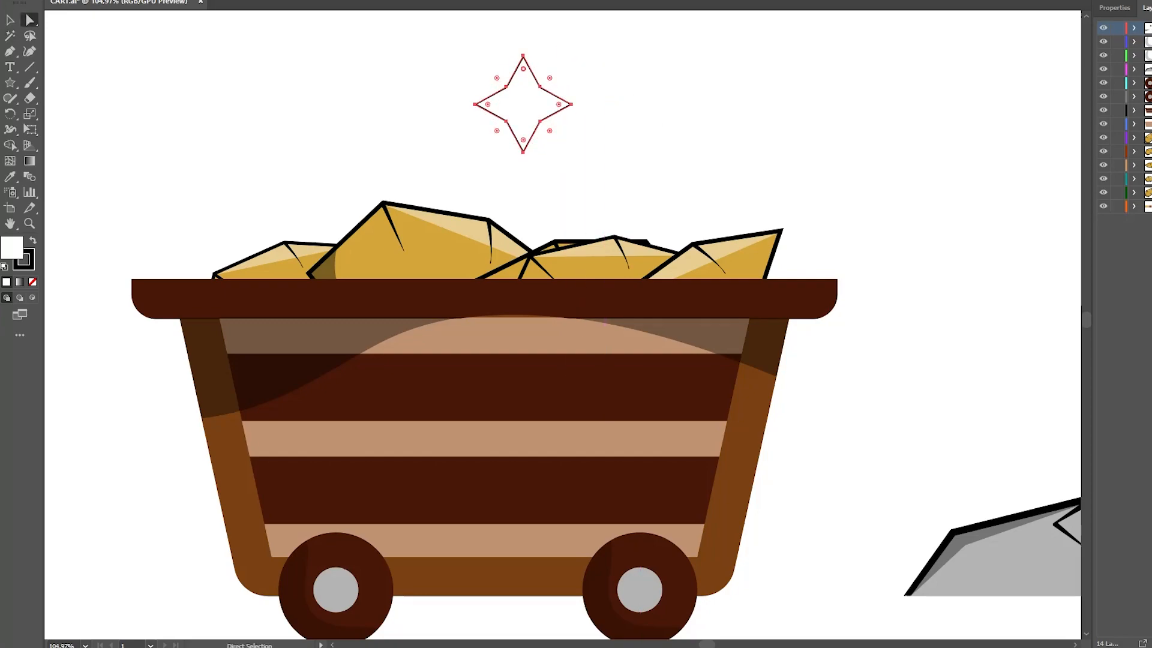
{"action": "left_click", "coordinate": [558, 105], "text": "shift"}
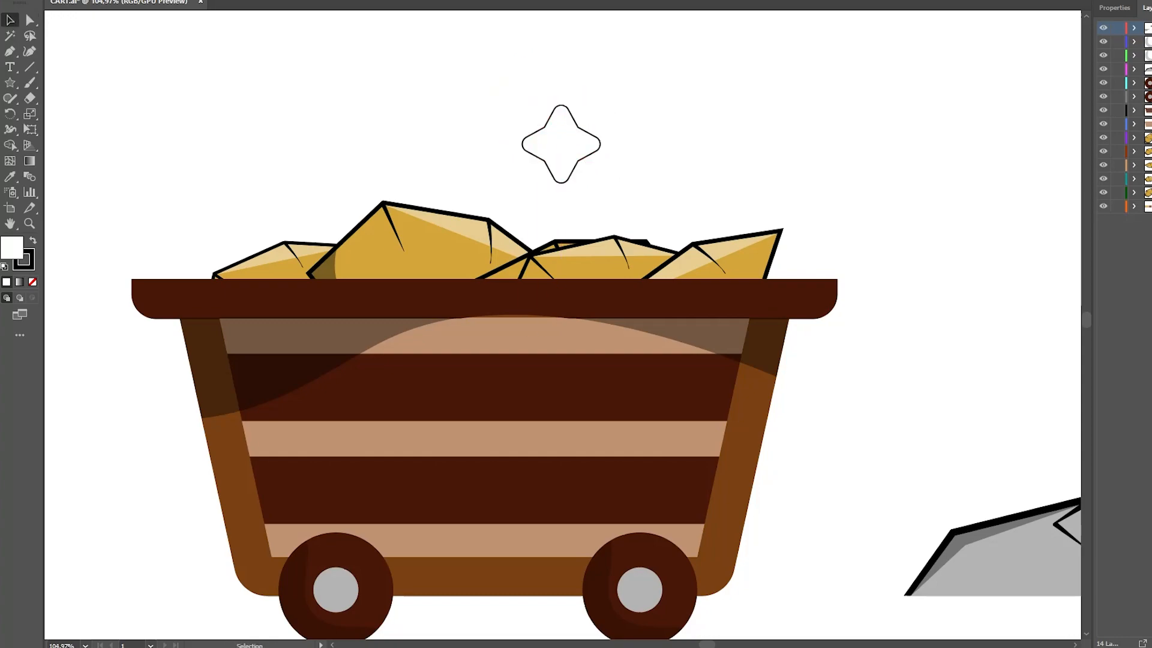
Remove the stroke from the star above the cart
{"action": "left_click", "coordinate": [599, 141]}
{"action": "left_click", "coordinate": [1113, 7]}
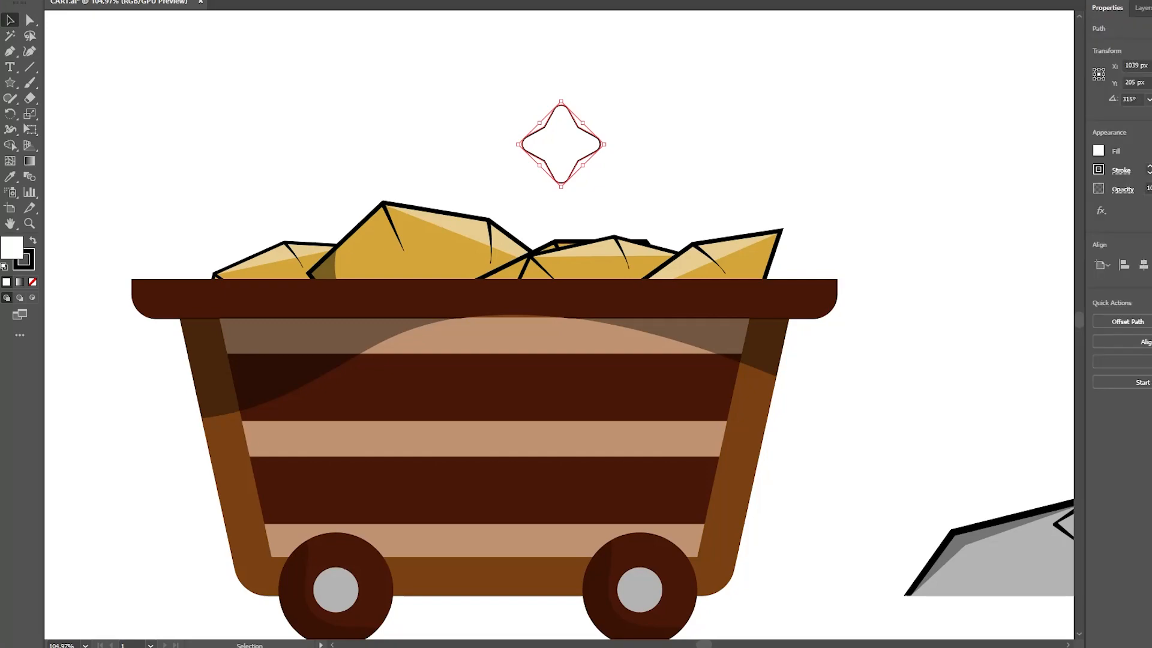
{"action": "left_click", "coordinate": [1098, 169]}
{"action": "left_click", "coordinate": [956, 197]}
{"action": "key", "text": "Escape"}
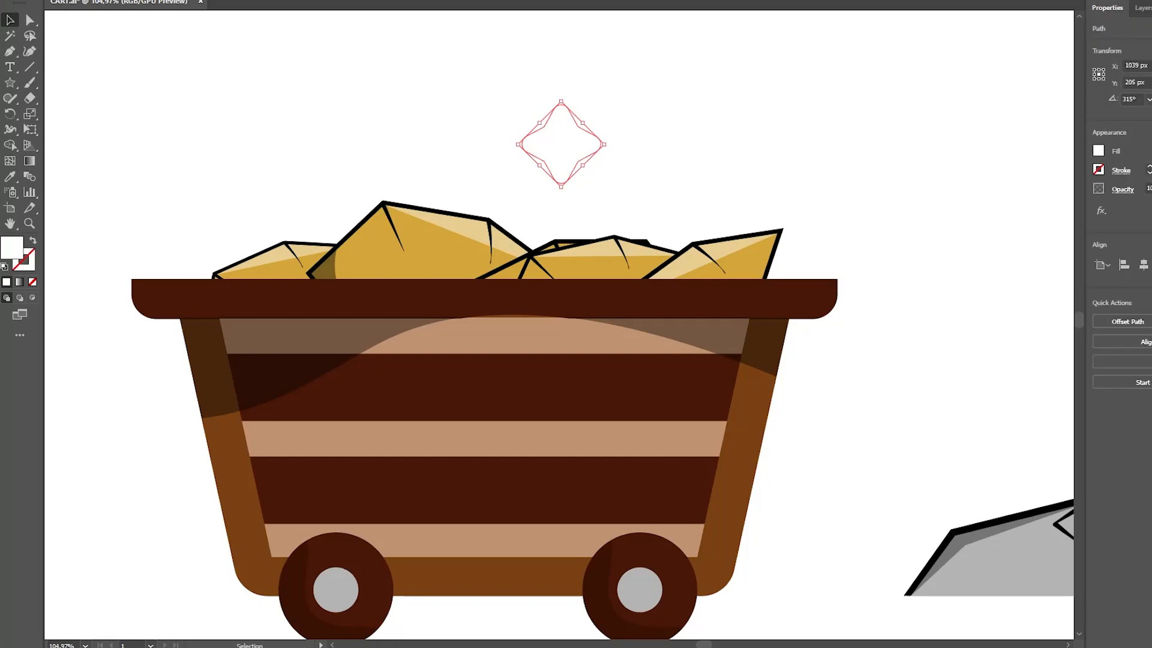
Fill the star with the gold colour sampled from the large gold rock
{"action": "left_click", "coordinate": [1098, 150]}
{"action": "left_click", "coordinate": [1001, 197]}
{"action": "left_click", "coordinate": [10, 176]}
{"action": "left_click", "coordinate": [432, 251]}
{"action": "left_click", "coordinate": [9, 19]}
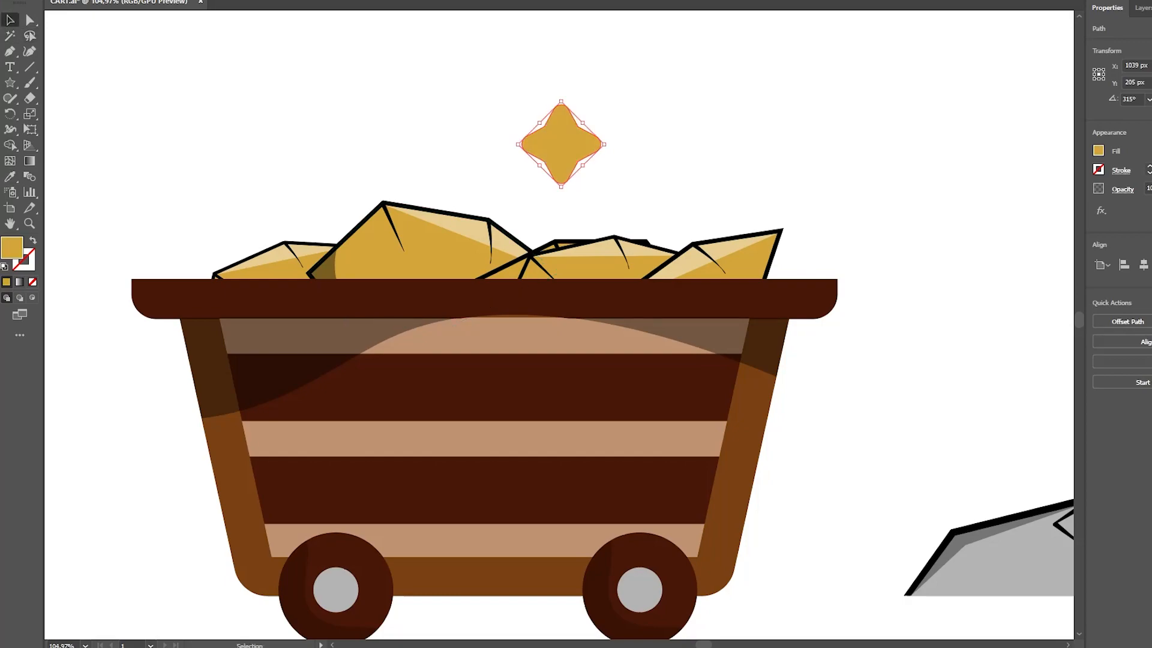
Move the star just above the leftmost gold rock and fill it with RGB Yellow
{"action": "left_click", "coordinate": [468, 132]}
{"action": "left_click_drag", "start_coordinate": [561, 139], "coordinate": [341, 213]}
{"action": "key", "text": "ctrl+shift+a"}
{"action": "key", "text": "ctrl+shift+a"}
{"action": "left_click", "coordinate": [1098, 151]}
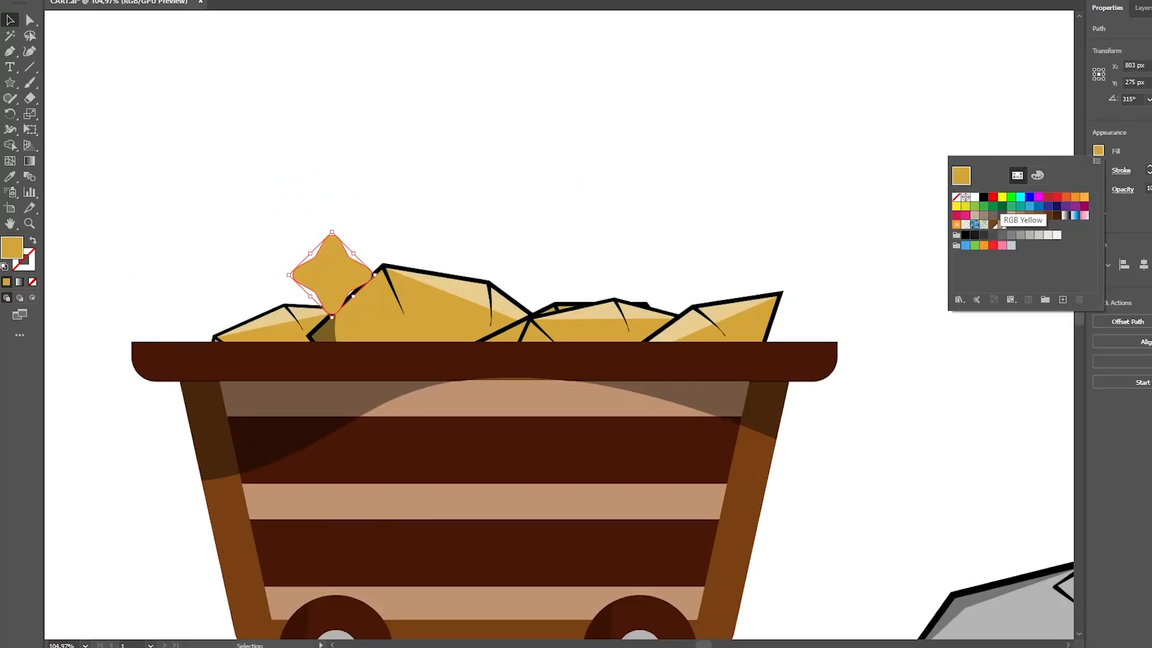
{"action": "left_click", "coordinate": [1001, 197]}
{"action": "key", "text": "Escape"}
{"action": "left_click_drag", "start_coordinate": [332, 274], "coordinate": [230, 278]}
{"action": "key", "text": "ctrl+shift+a"}
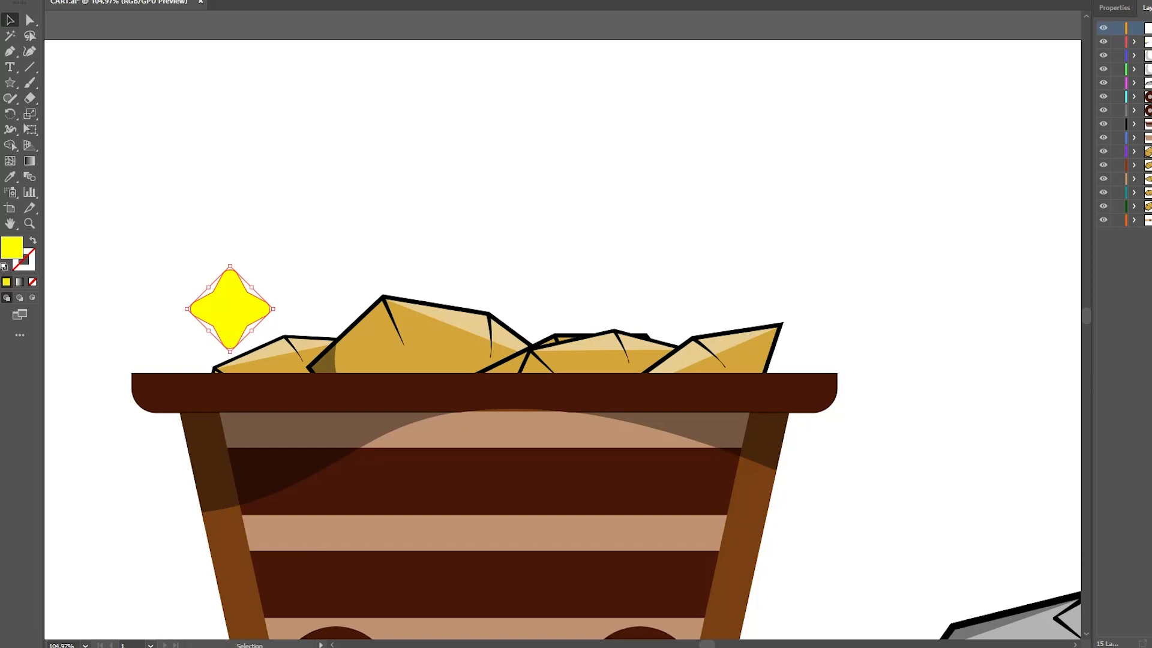
Name the new empty layer at the top of the stack "star shine effect"
{"action": "double_click", "coordinate": [1092, 28]}
{"action": "type", "text": "star"}
{"action": "type", "text": " shine effec"}
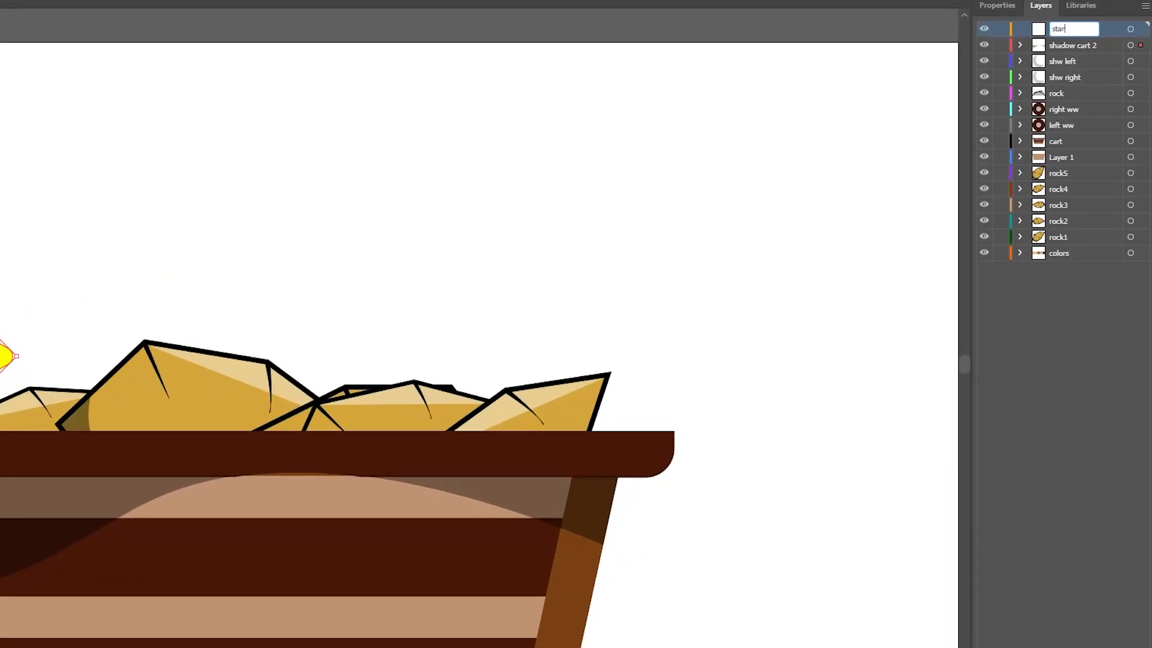
{"action": "type", "text": "t"}
{"action": "key", "text": "Return"}
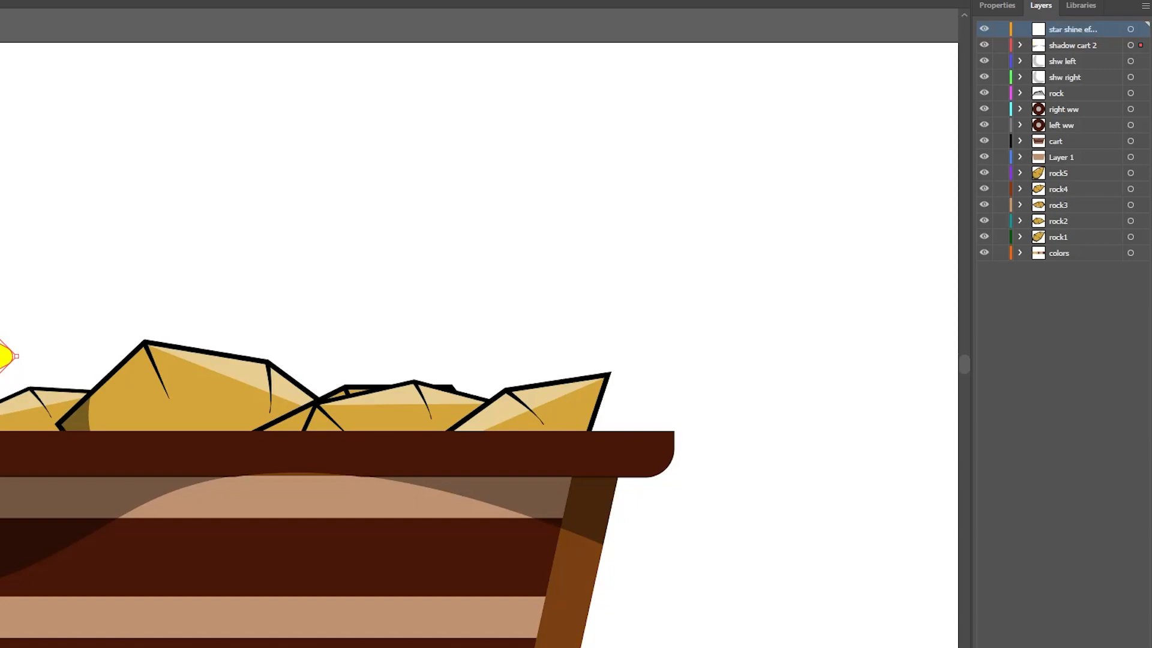
Move the star's path from the shadow cart 2 layer into the star shine effect layer and save the file
{"action": "left_click", "coordinate": [1019, 45]}
{"action": "left_click", "coordinate": [1080, 61]}
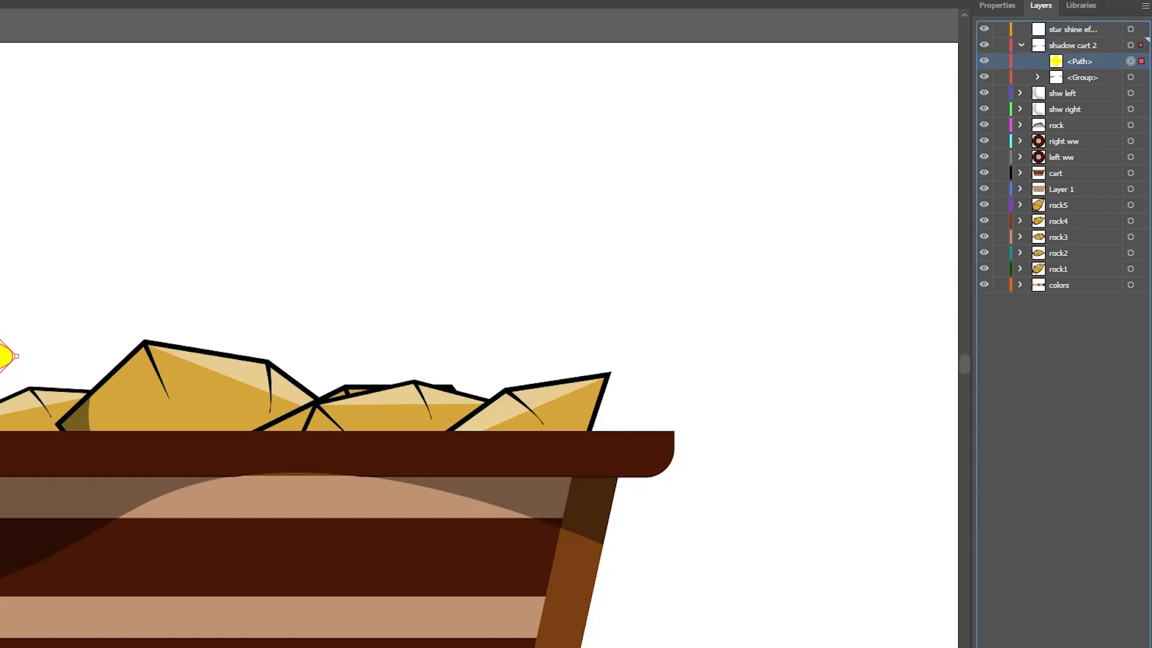
{"action": "left_click_drag", "start_coordinate": [1079, 62], "coordinate": [1072, 29]}
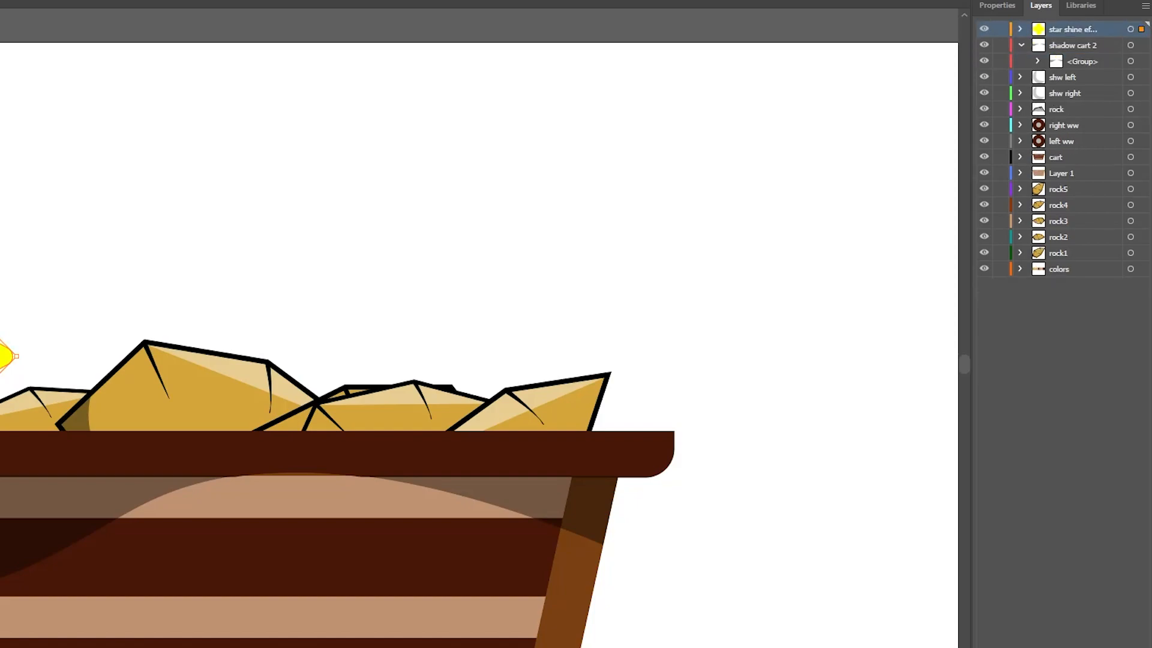
{"action": "left_click", "coordinate": [1021, 45]}
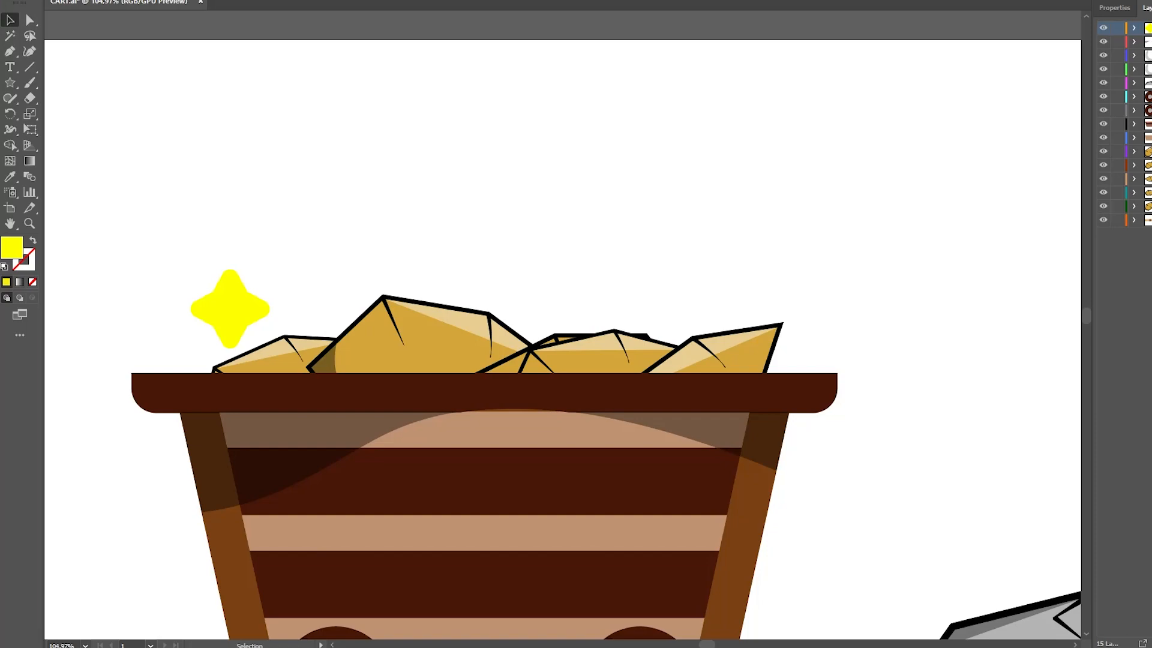
{"action": "key", "text": "ctrl"}
{"action": "key", "text": "ctrl+s"}
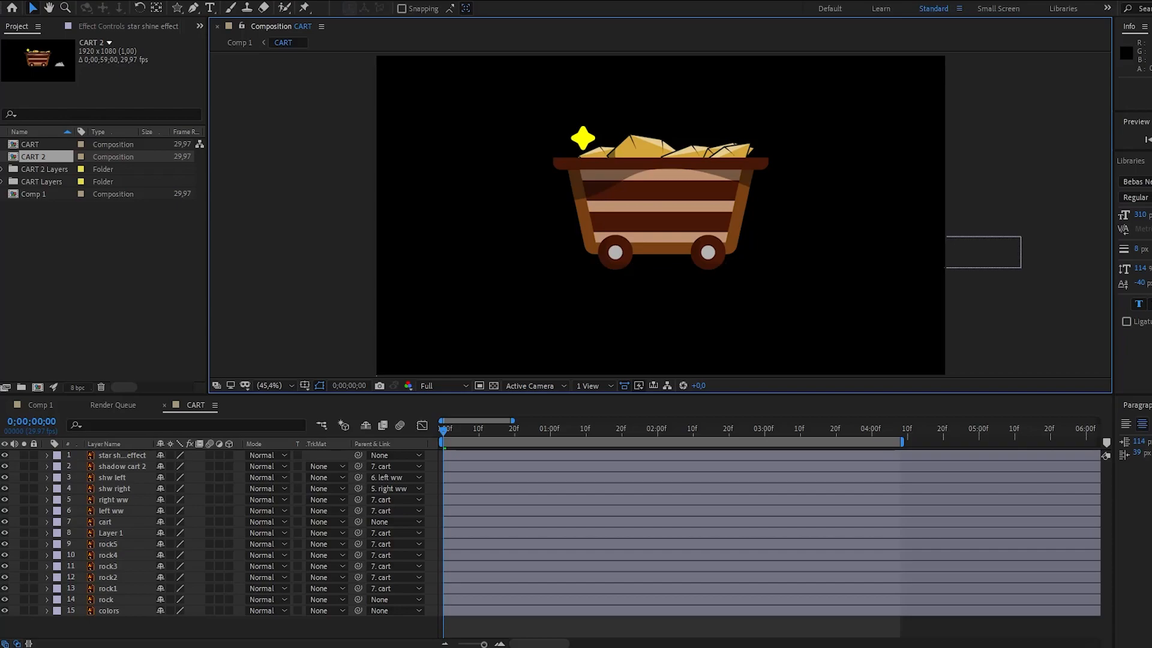
Start opacity, rotation and scale keyframes on the star shine effect layer at 0;00;00;00
{"action": "left_click", "coordinate": [282, 386]}
{"action": "left_click", "coordinate": [273, 517]}
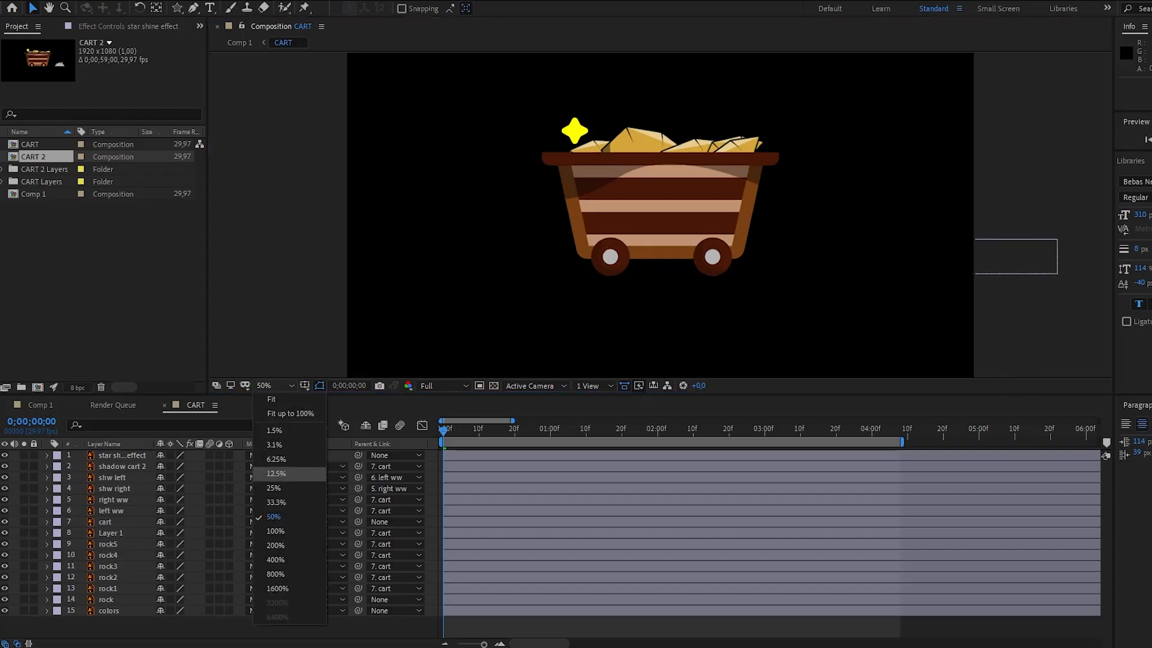
{"action": "left_click", "coordinate": [276, 545]}
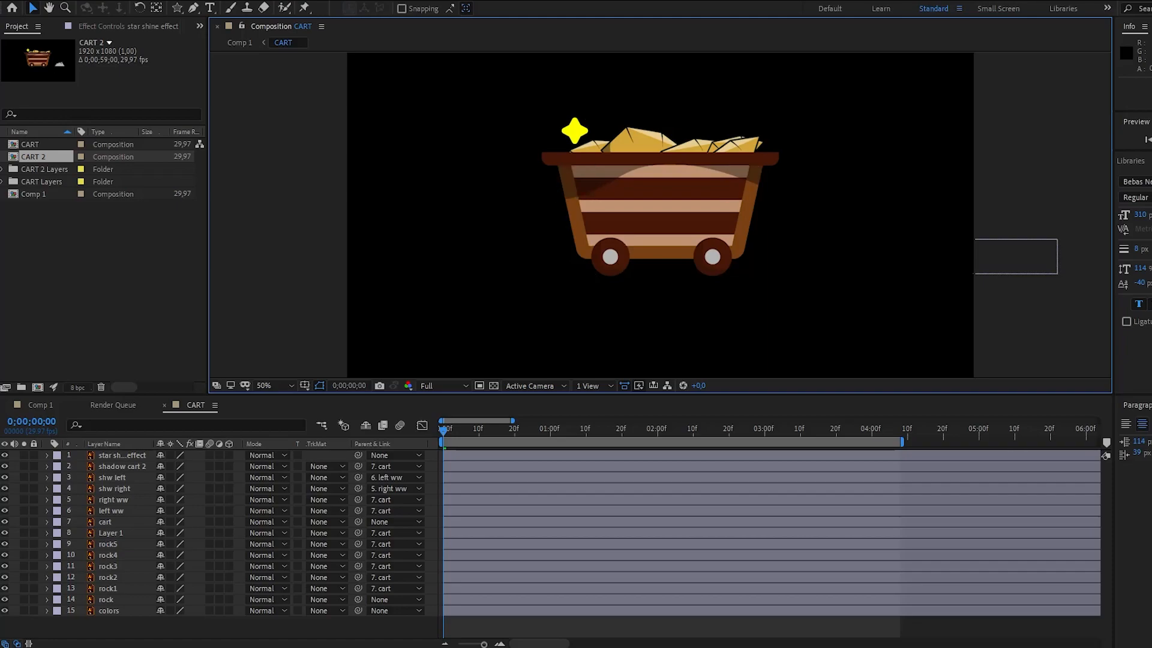
{"action": "left_click", "coordinate": [48, 454]}
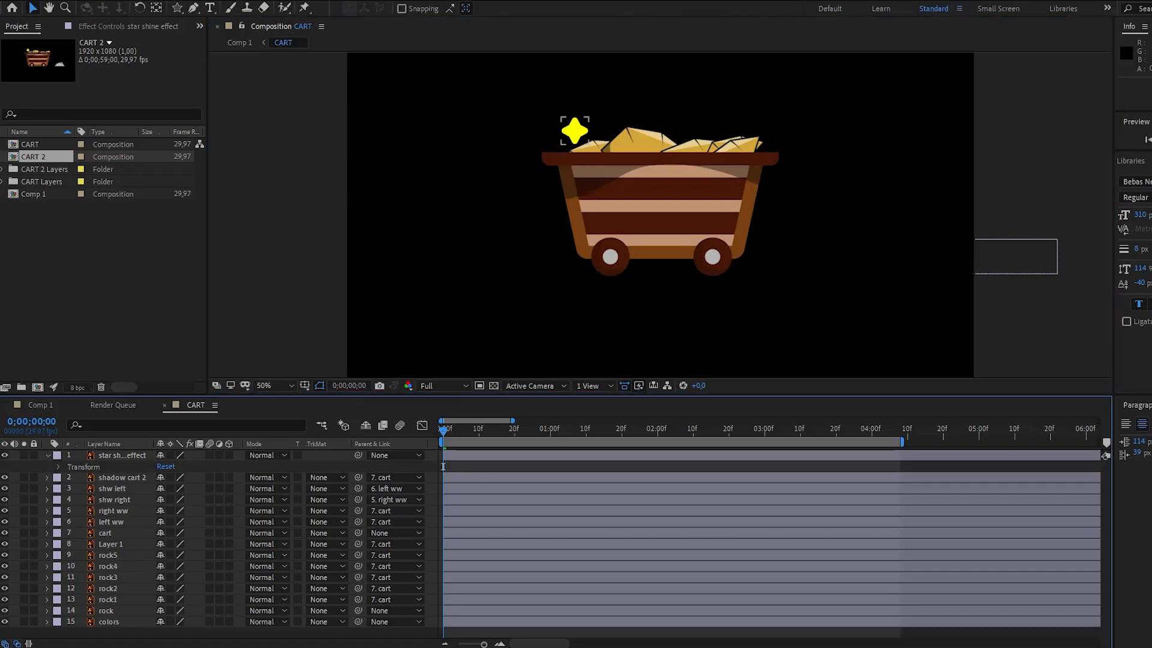
{"action": "left_click", "coordinate": [58, 466]}
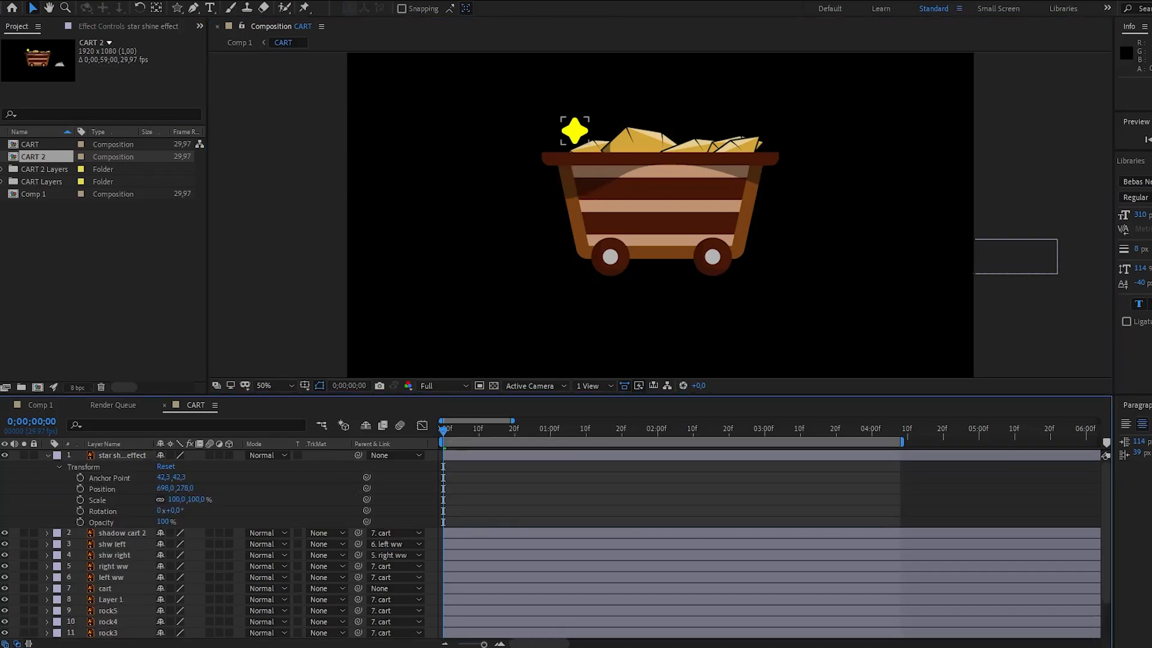
{"action": "left_click", "coordinate": [80, 522]}
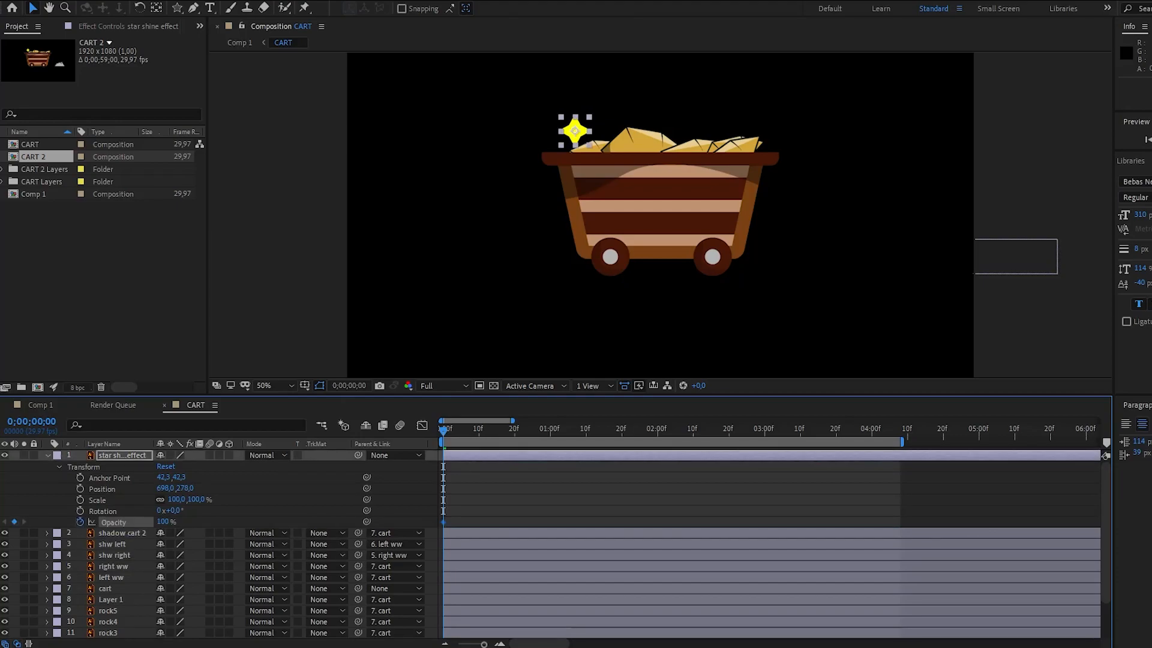
{"action": "left_click", "coordinate": [80, 511]}
{"action": "left_click", "coordinate": [80, 500]}
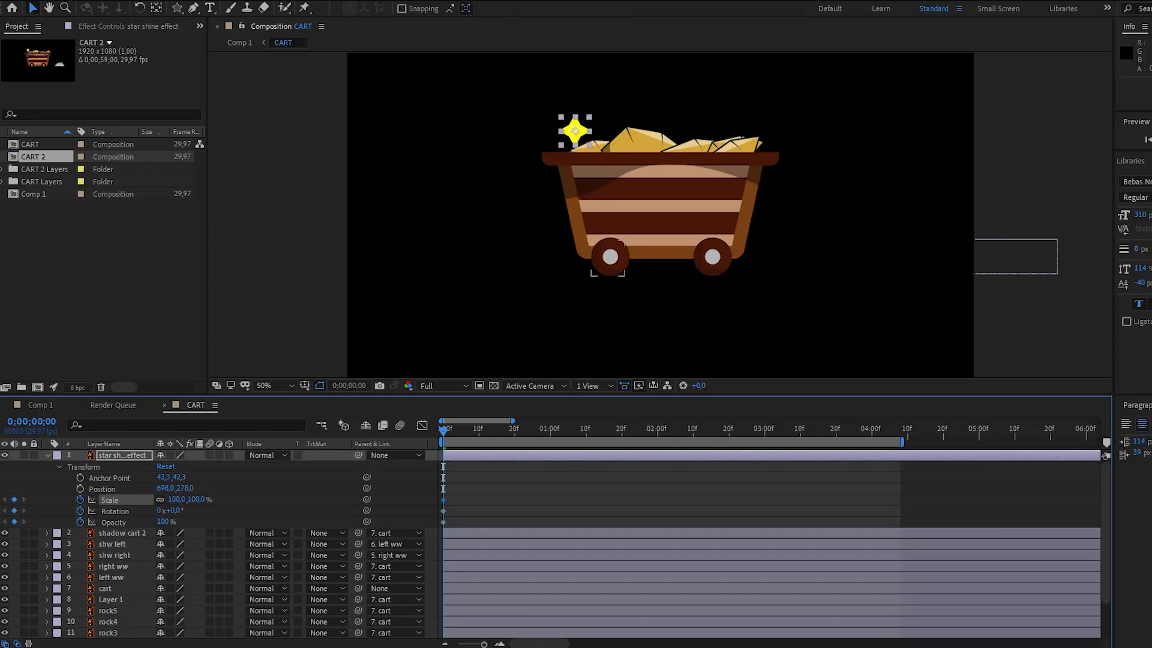
Set the star's first keyframes to 0% opacity and 25% scale, and advance to 0;00;00;04
{"action": "left_click_drag", "start_coordinate": [162, 521], "coordinate": [102, 521]}
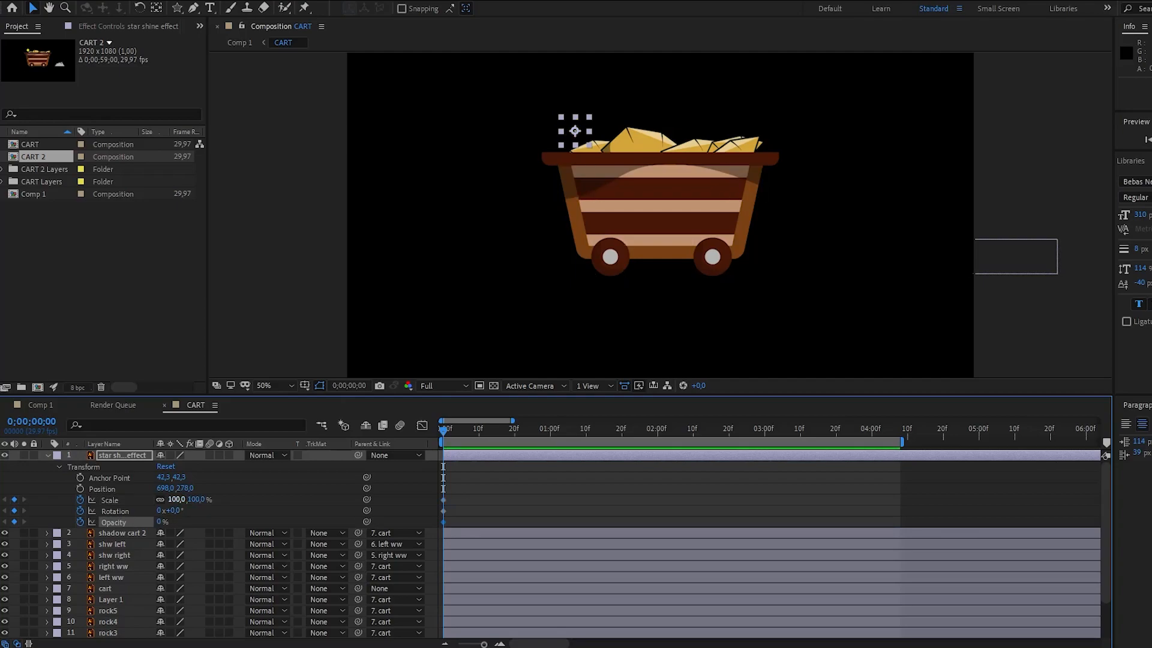
{"action": "left_click_drag", "start_coordinate": [177, 499], "coordinate": [132, 499]}
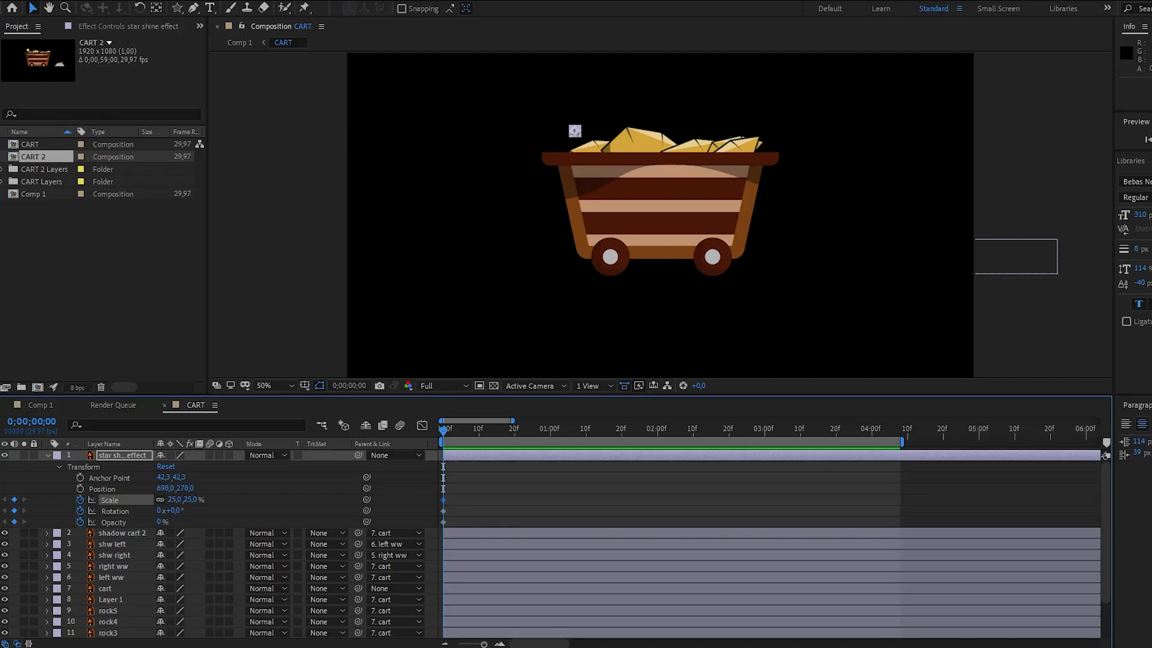
{"action": "key", "text": "space"}
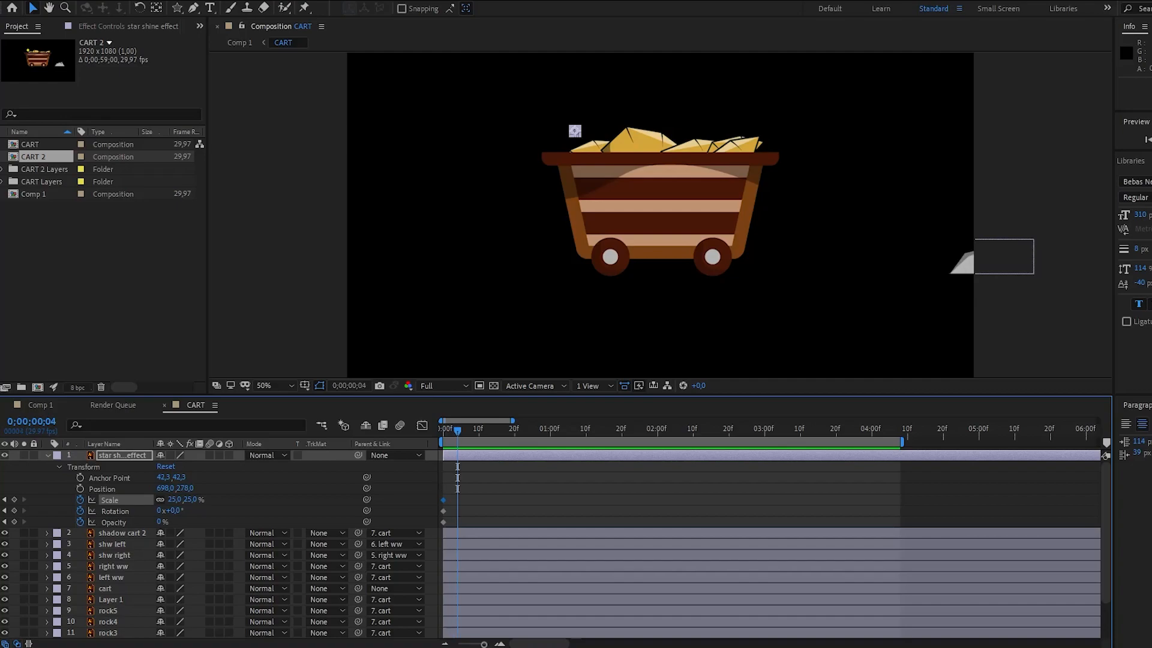
At 0;00;00;04, keyframe the star shine effect layer at 100% opacity, 84% scale and 25° rotation
{"action": "left_click", "coordinate": [14, 511]}
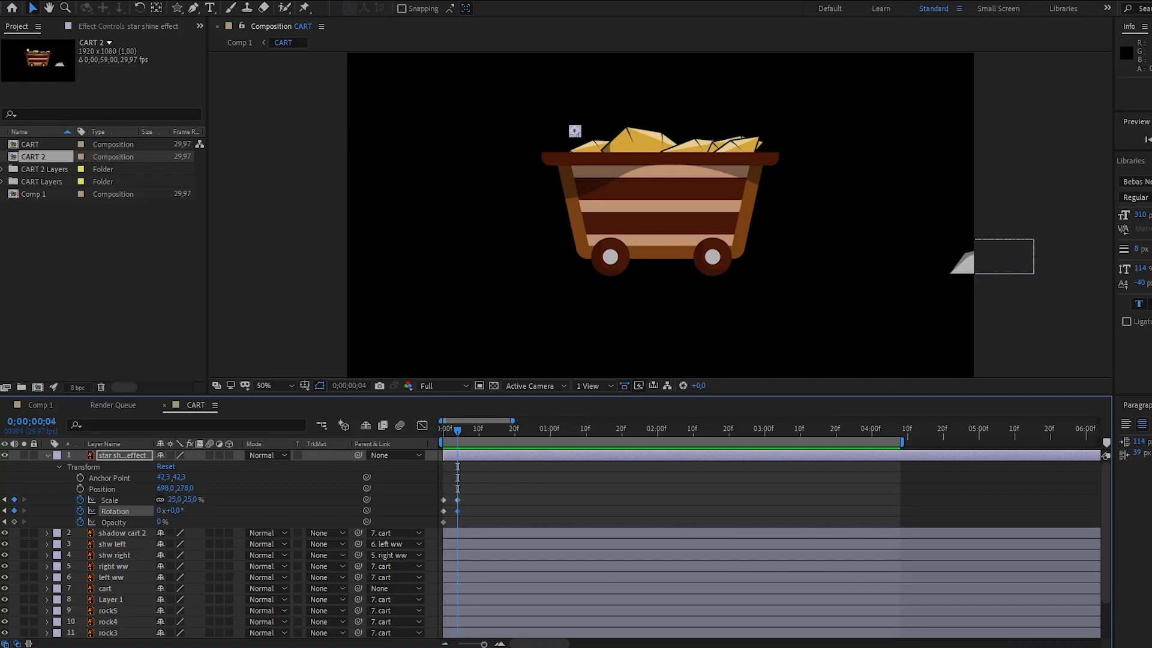
{"action": "left_click", "coordinate": [14, 521]}
{"action": "left_click", "coordinate": [160, 521]}
{"action": "type", "text": "100"}
{"action": "key", "text": "Return"}
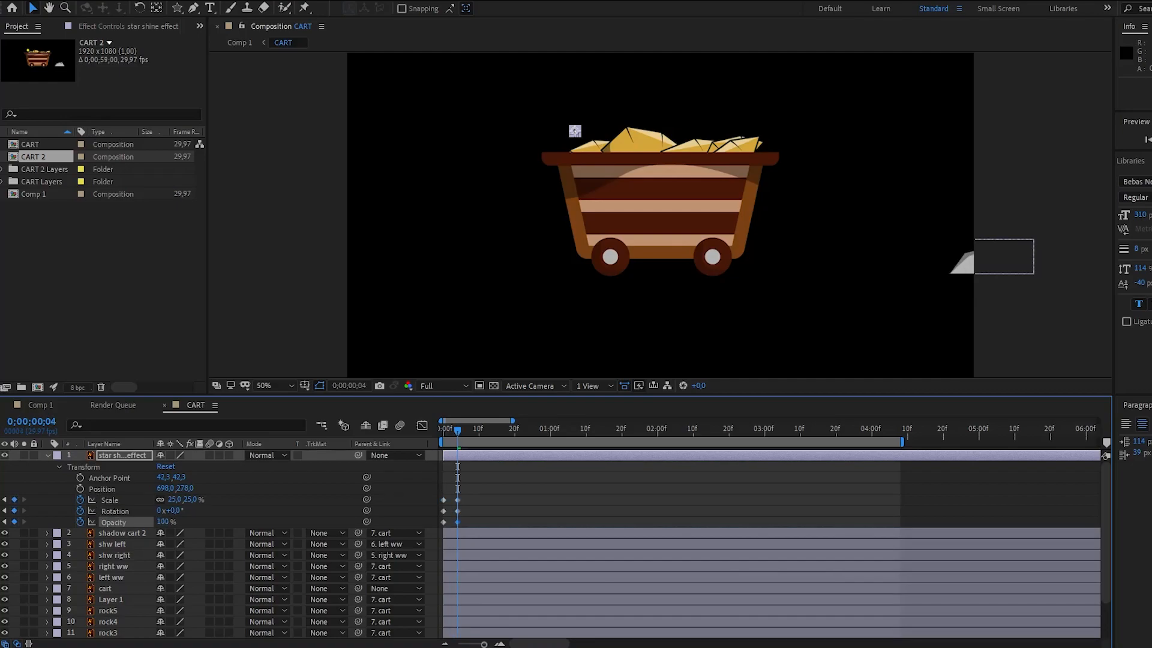
{"action": "mouse_move", "coordinate": [174, 499]}
{"action": "left_mouse_down"}
{"action": "mouse_move", "coordinate": [209, 499]}
{"action": "mouse_move", "coordinate": [183, 510]}
{"action": "mouse_move", "coordinate": [193, 510]}
{"action": "left_mouse_up"}
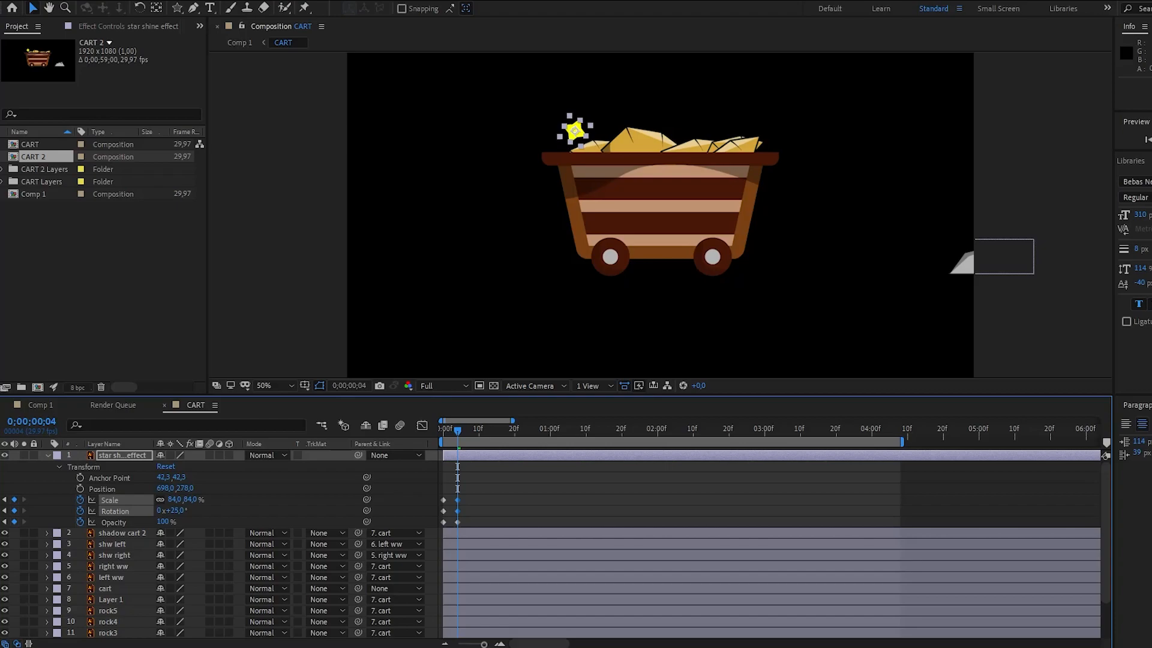
Preview the star's appearance and shift its second set of scale, rotation and opacity keyframes to about 0;00;00;06
{"action": "left_click_drag", "start_coordinate": [457, 430], "coordinate": [444, 429]}
{"action": "key", "text": "F2"}
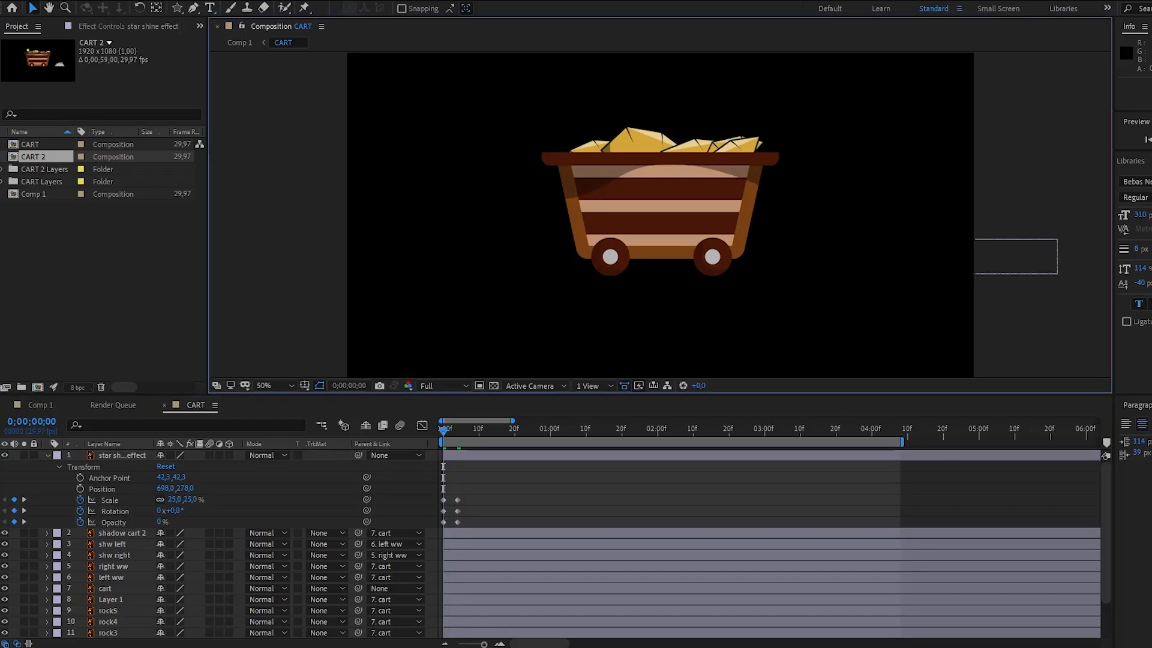
{"action": "key", "text": "space"}
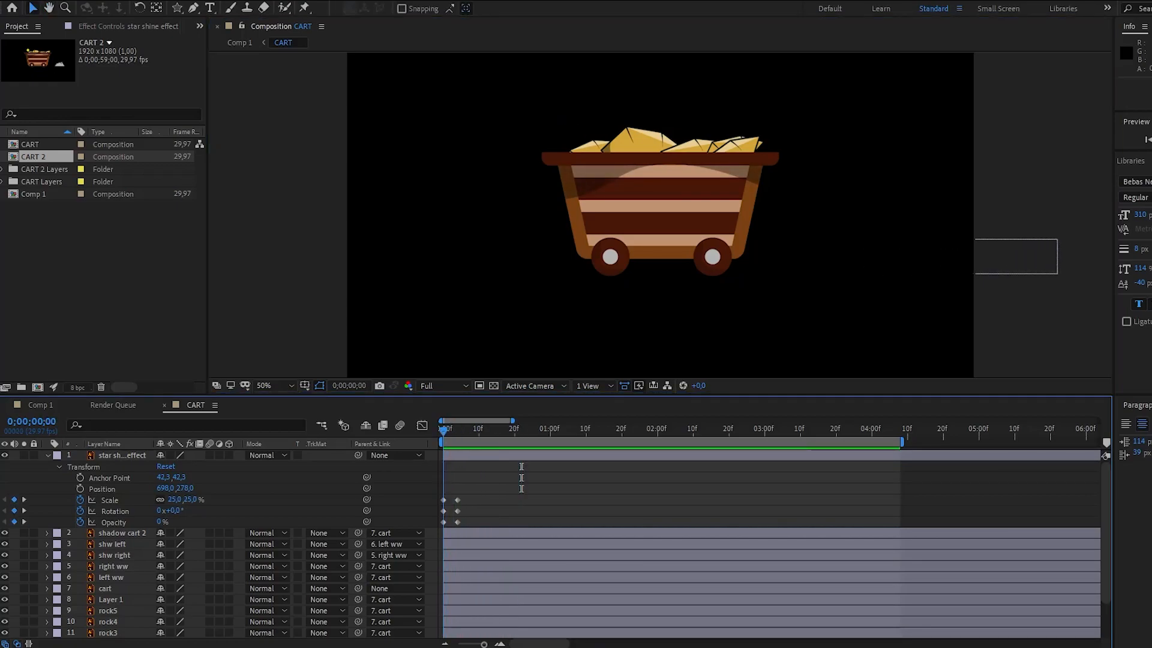
{"action": "key", "text": "space"}
{"action": "left_click_drag", "start_coordinate": [454, 485], "coordinate": [464, 521]}
{"action": "key", "text": "space"}
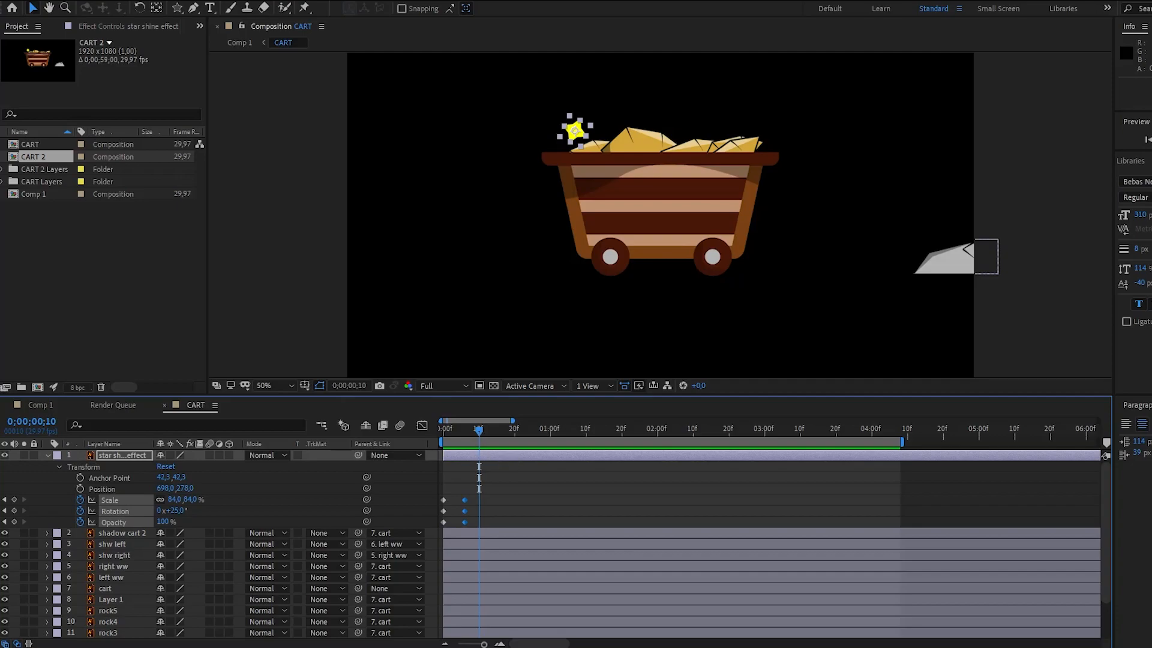
Repeat the star's second keyframes at 0;00;00;10, and keyframe 0% opacity, 53% scale and 53° rotation at 0;00;00;15
{"action": "key", "text": "ctrl+v"}
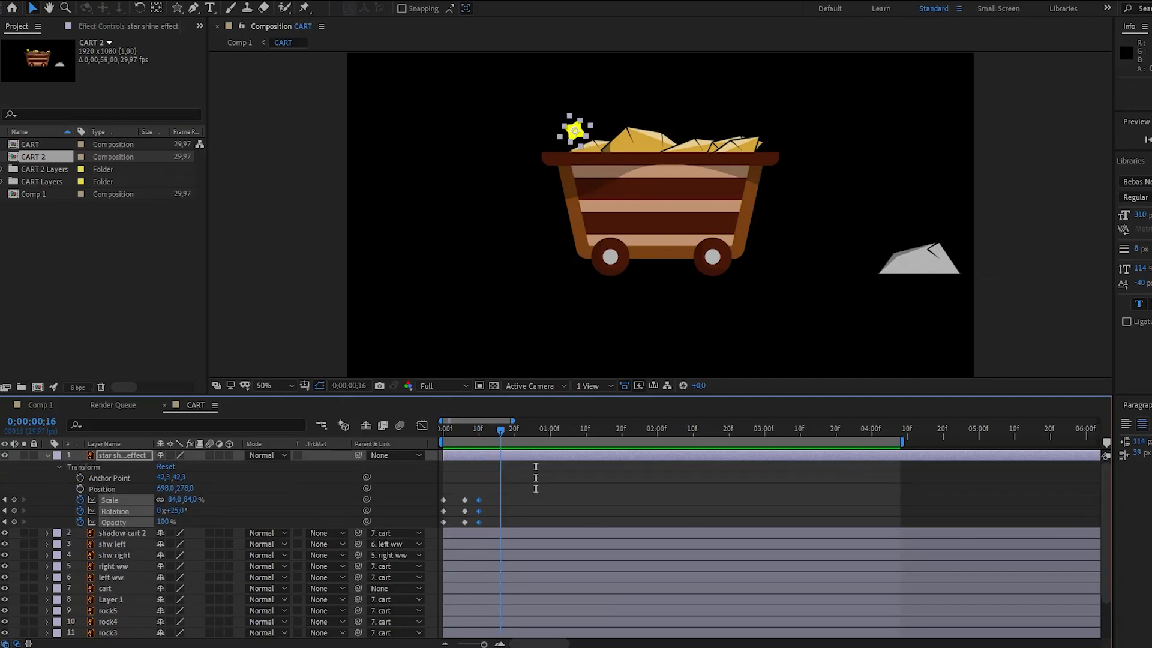
{"action": "key", "text": "Page_Up"}
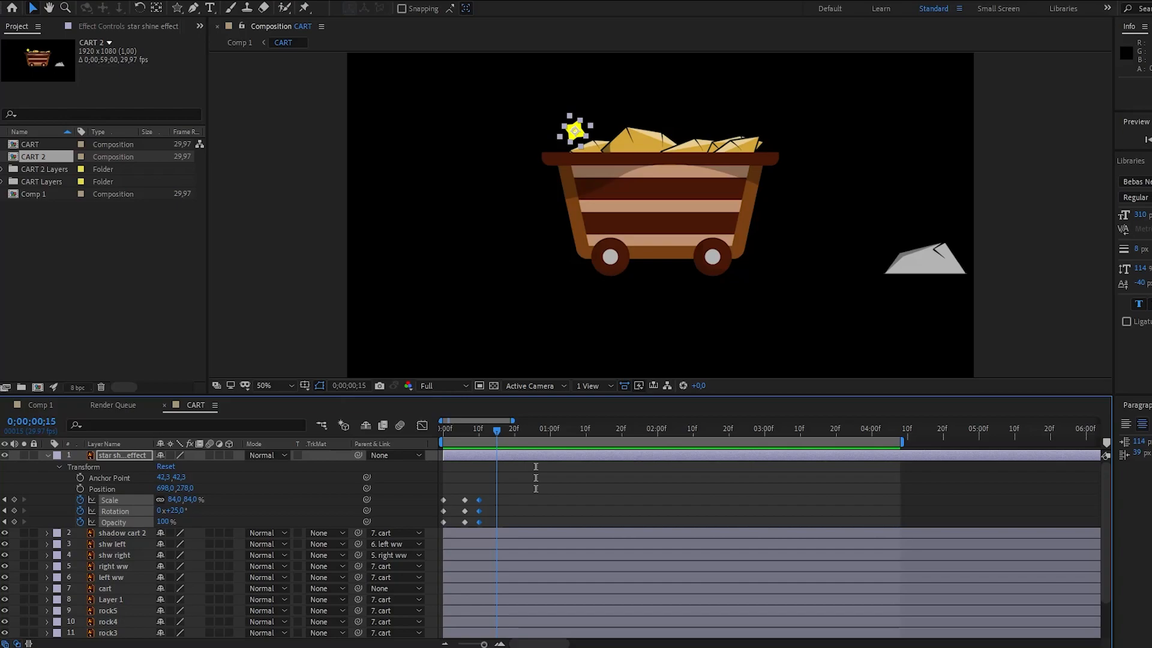
{"action": "left_click_drag", "start_coordinate": [163, 522], "coordinate": [157, 499]}
{"action": "key", "text": "space"}
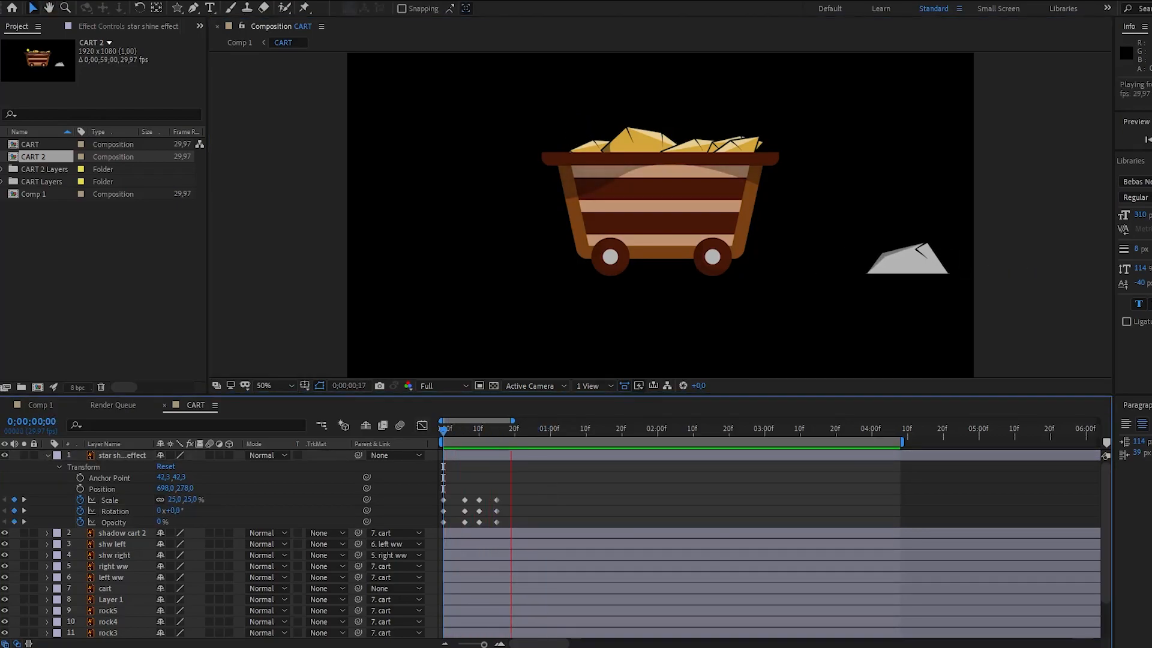
{"action": "key", "text": "space"}
Copy all of the star's scale, rotation and opacity keyframes, paste them at 0;00;02;28 and preview the animation
{"action": "left_click_drag", "start_coordinate": [512, 487], "coordinate": [436, 528]}
{"action": "key", "text": "ctrl+c"}
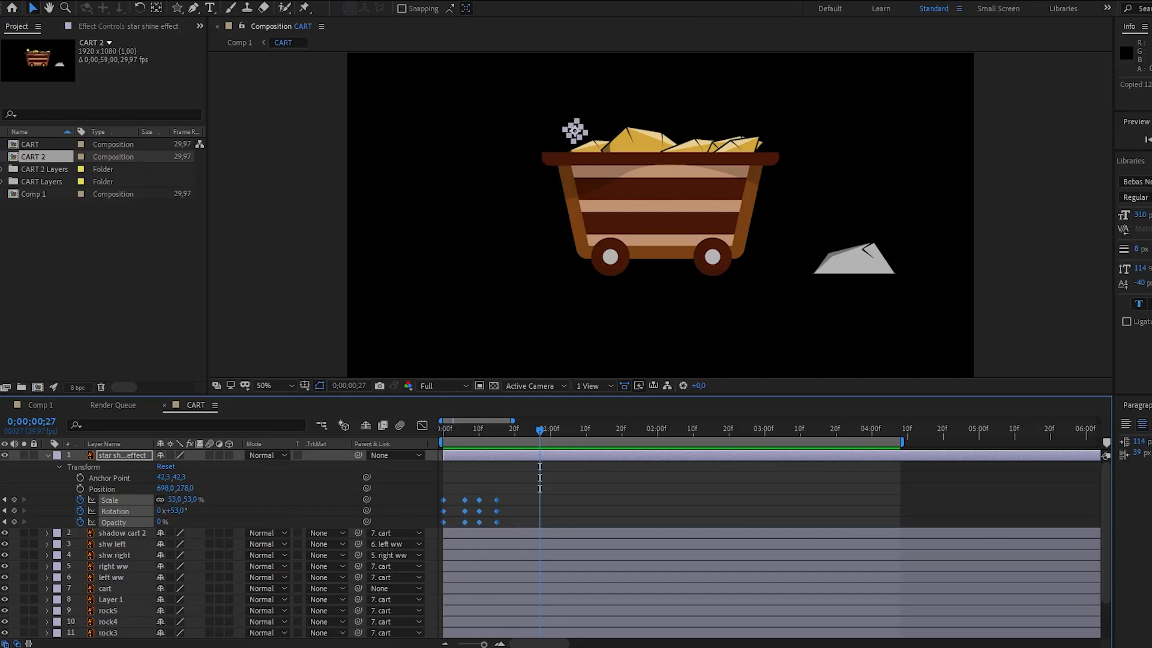
{"action": "key", "text": "space"}
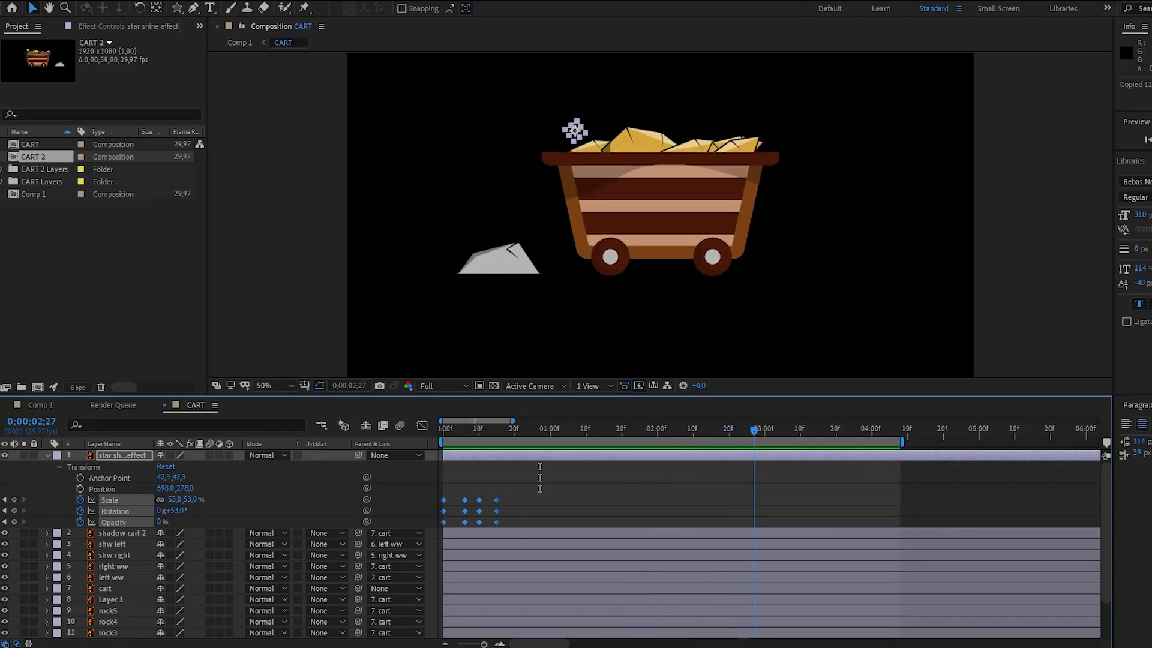
{"action": "left_click", "coordinate": [757, 477]}
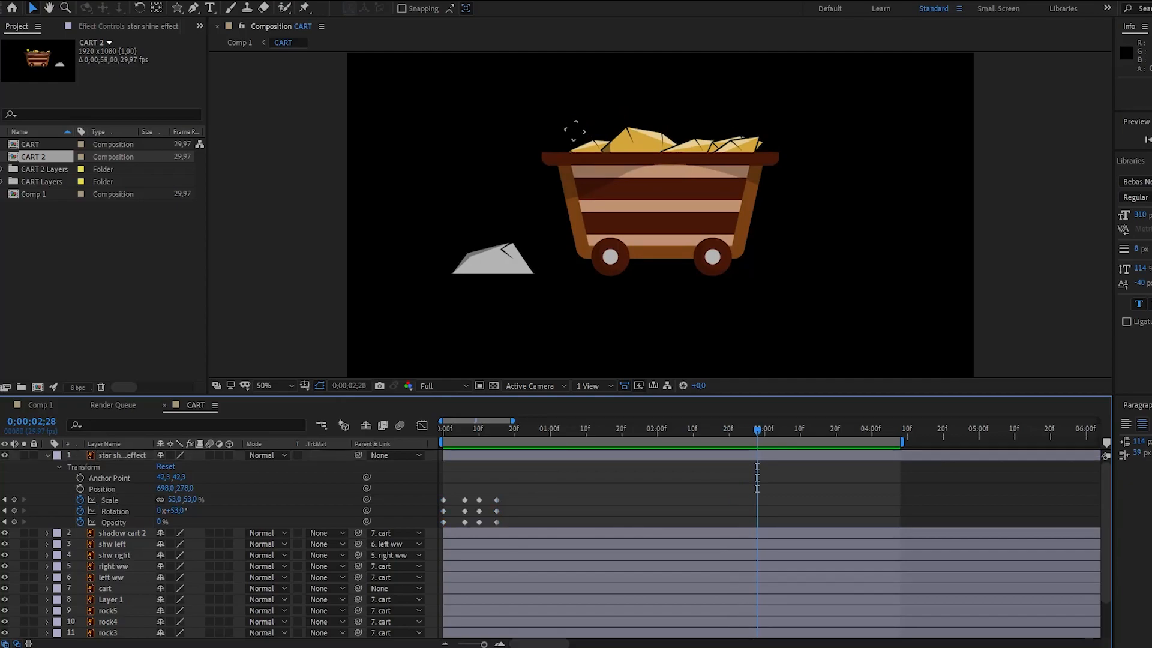
{"action": "key", "text": "ctrl+v"}
{"action": "key", "text": "space"}
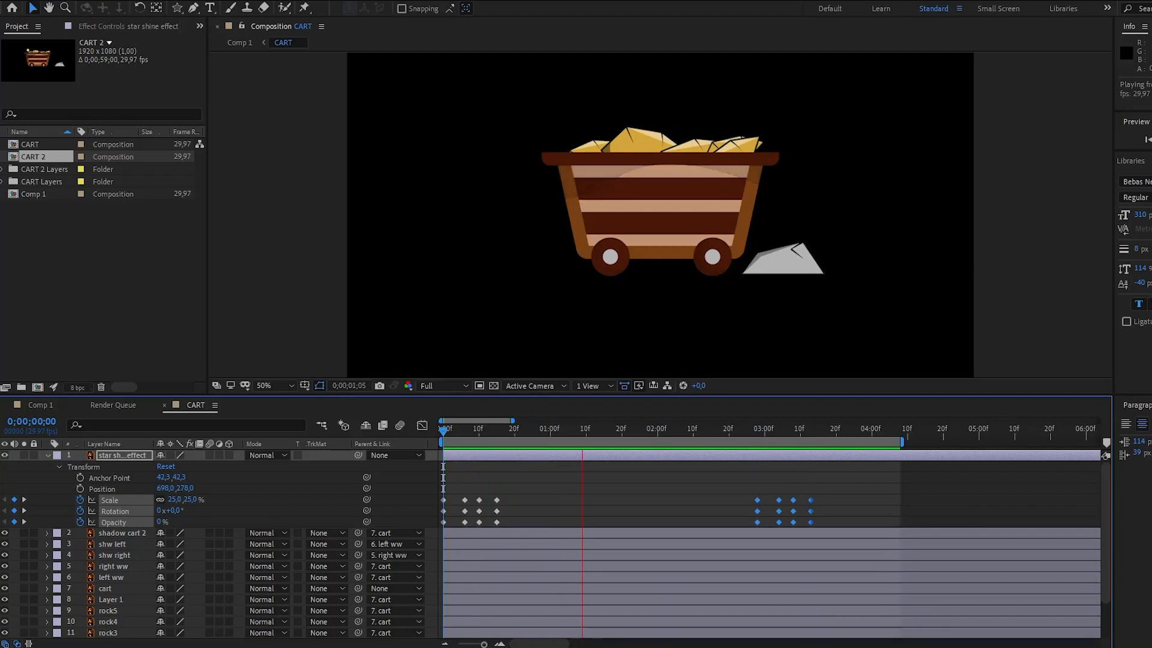
Duplicate the star shine effect layer and reveal the transform properties of the copy
{"action": "left_click", "coordinate": [843, 429]}
{"action": "left_click", "coordinate": [123, 454]}
{"action": "key", "text": "ctrl+c"}
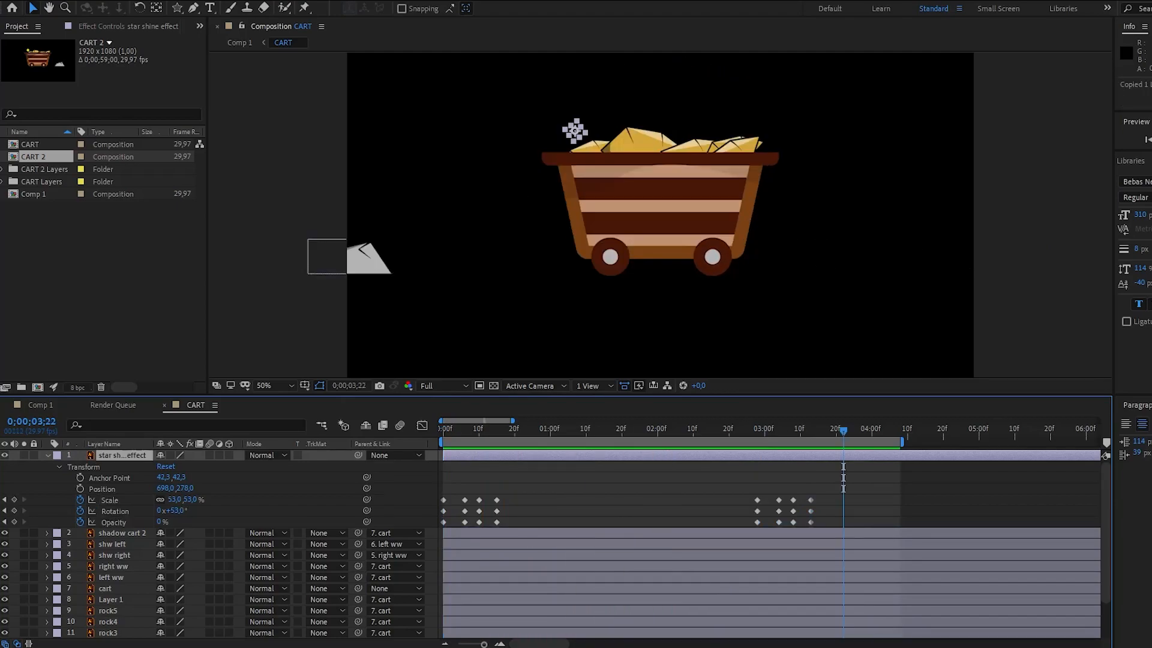
{"action": "key", "text": "ctrl+v"}
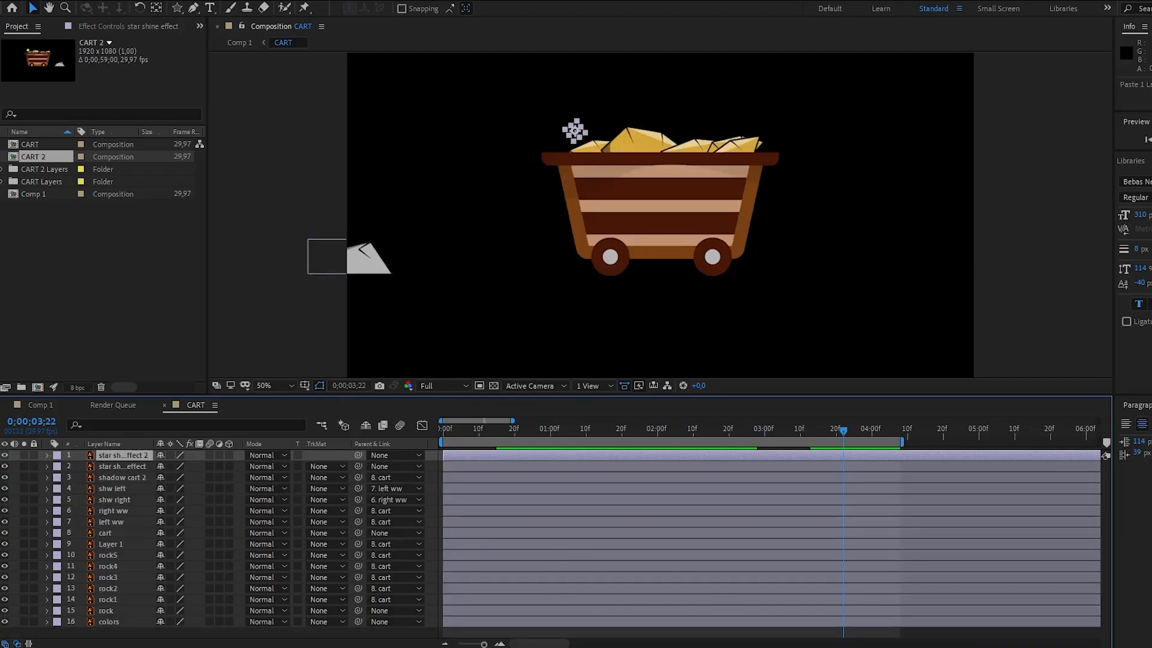
{"action": "key", "text": "ctrl+grave"}
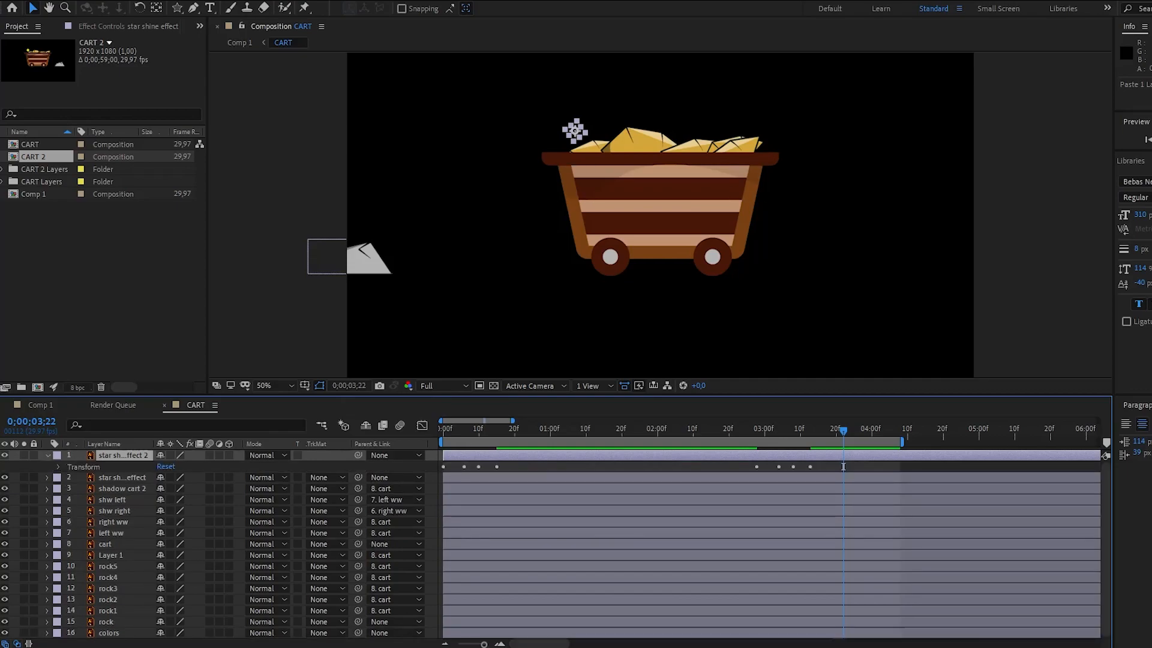
{"action": "key", "text": "ctrl+grave"}
Delay the duplicate star's keyframes to start at about 0;00;00;12, place it above the right-hand gold at 1102, 252, and preview
{"action": "mouse_move", "coordinate": [882, 483]}
{"action": "left_mouse_down"}
{"action": "mouse_move", "coordinate": [733, 514]}
{"action": "mouse_move", "coordinate": [437, 526]}
{"action": "mouse_move", "coordinate": [447, 511]}
{"action": "mouse_move", "coordinate": [486, 510]}
{"action": "left_mouse_up"}
{"action": "left_click_drag", "start_coordinate": [842, 431], "coordinate": [482, 431]}
{"action": "left_click_drag", "start_coordinate": [566, 130], "coordinate": [687, 123]}
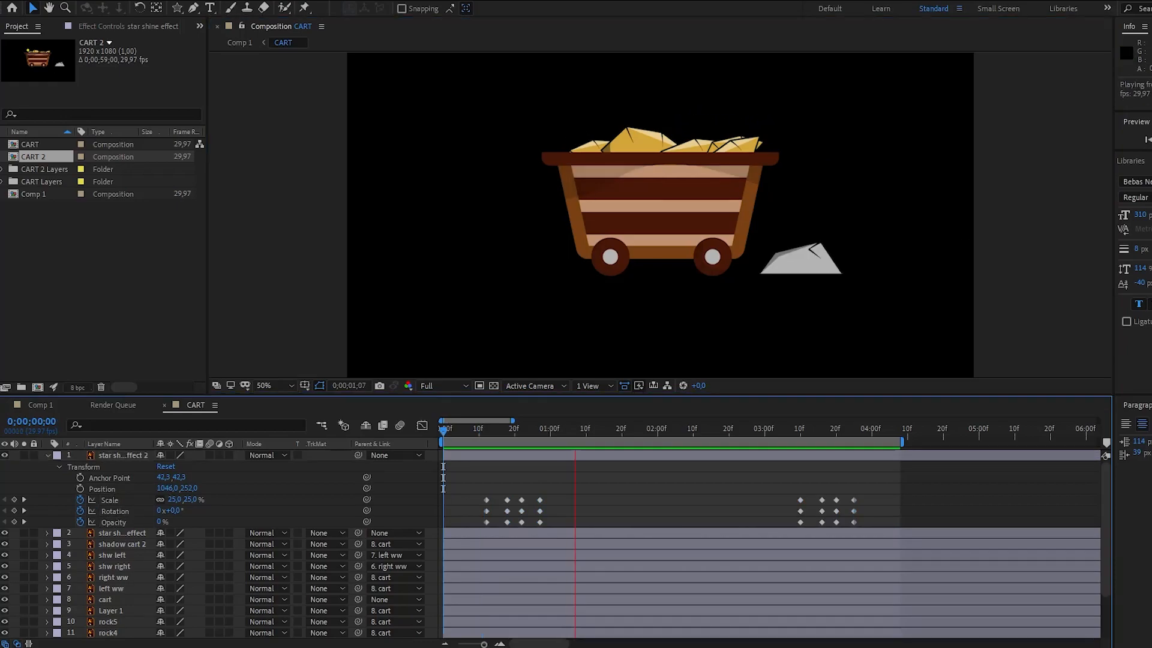
{"action": "key", "text": "space"}
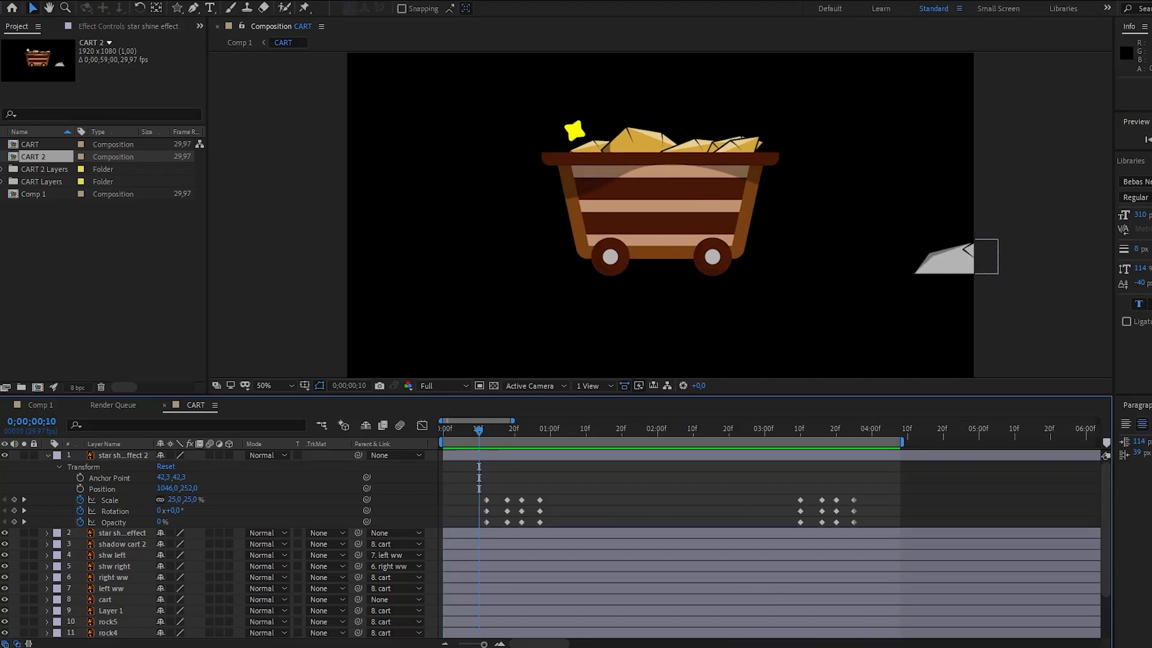
{"action": "mouse_move", "coordinate": [689, 122]}
{"action": "left_mouse_down"}
{"action": "mouse_move", "coordinate": [703, 138]}
{"action": "mouse_move", "coordinate": [739, 133]}
{"action": "mouse_move", "coordinate": [709, 121]}
{"action": "left_mouse_up"}
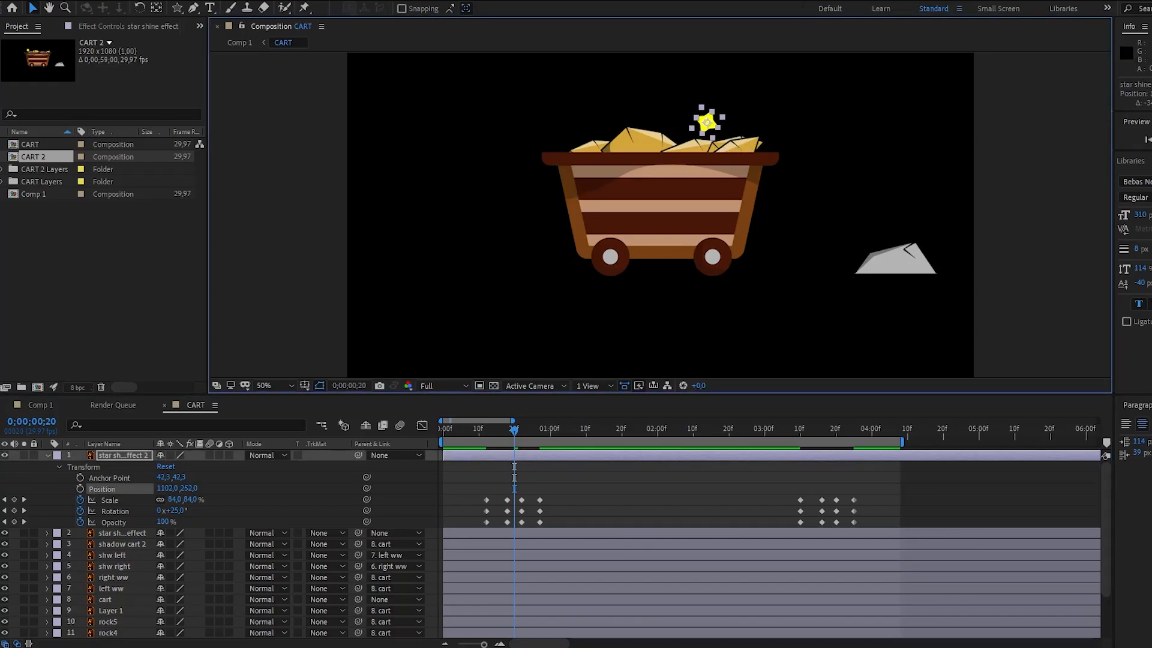
{"action": "key", "text": "space"}
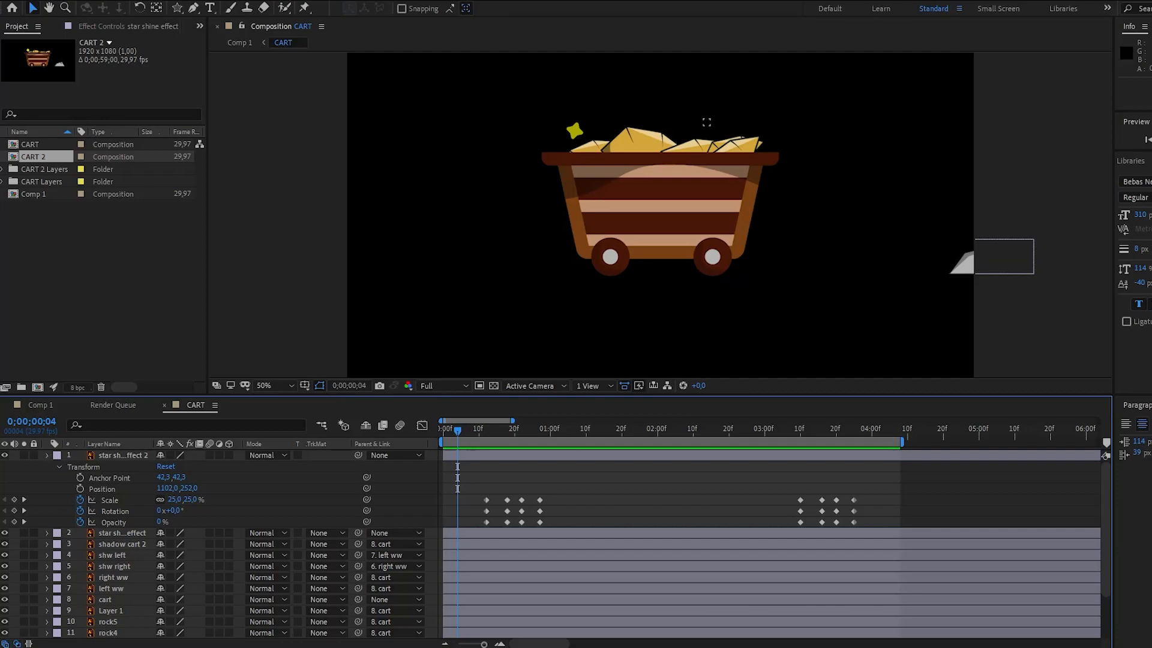
Collapse the layer properties and add the CART composition to the render queue
{"action": "key", "text": "u"}
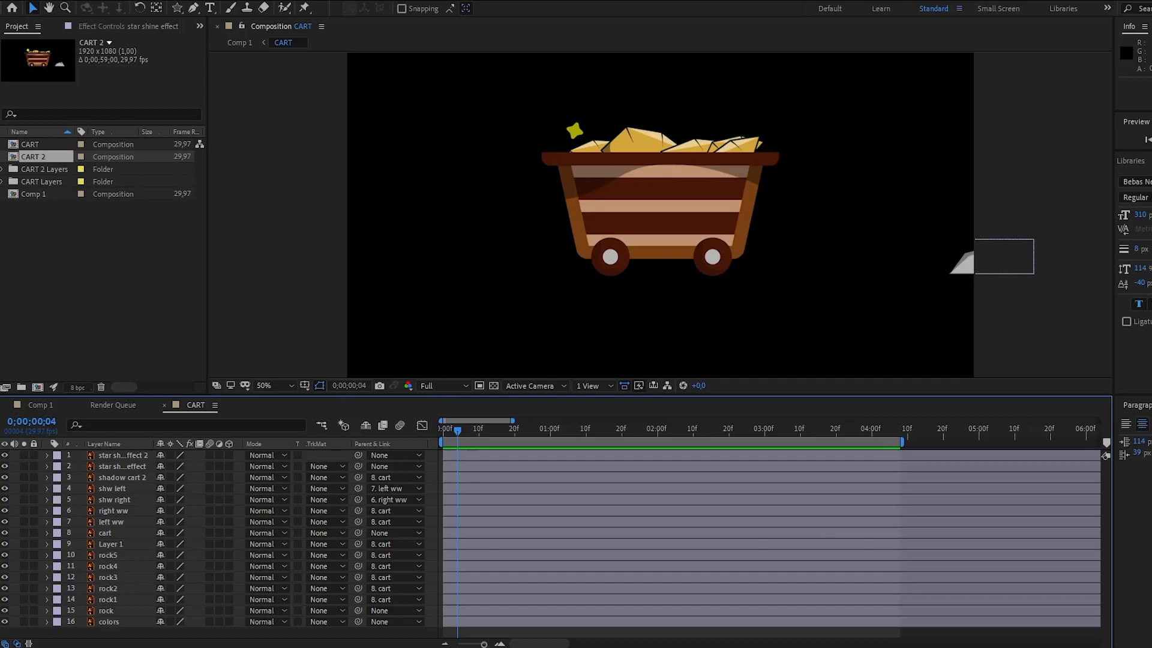
{"action": "key", "text": "alt+c"}
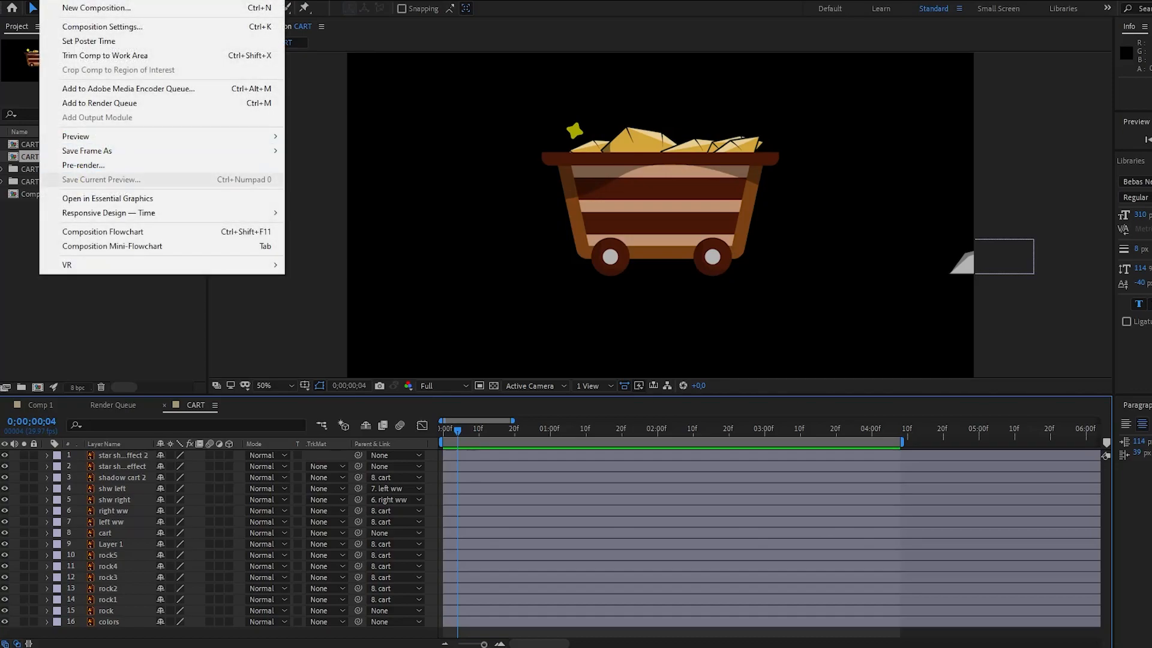
{"action": "key", "text": "Return"}
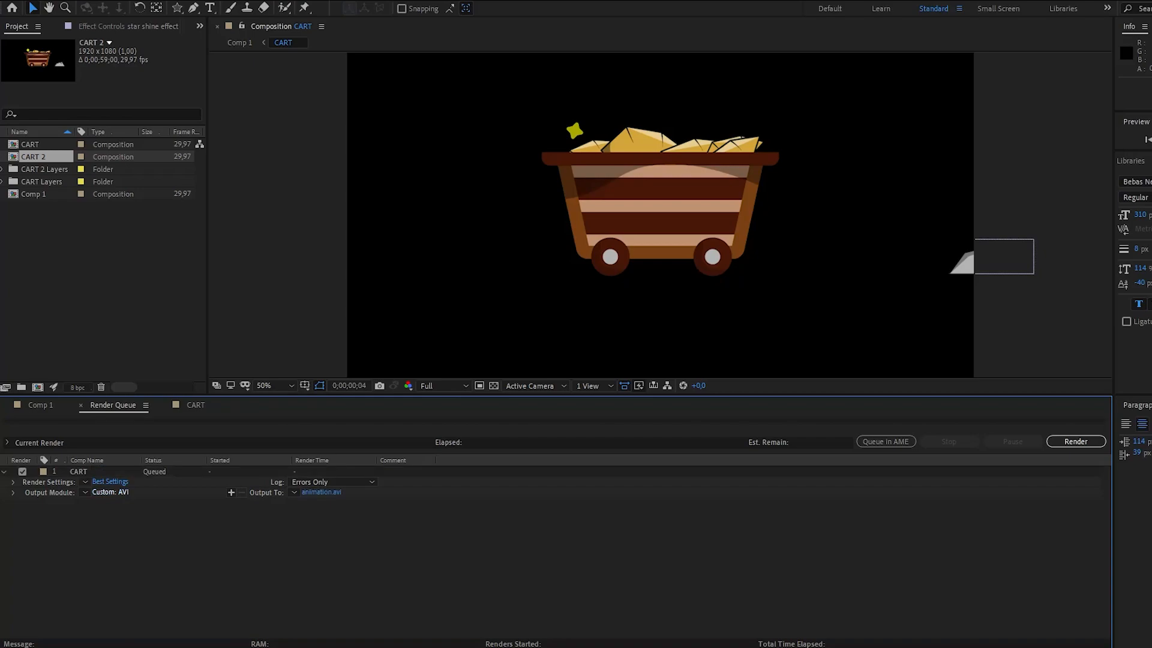
Choose AVI as the output format, accept the Best quality, Full resolution render settings, and start rendering animation.avi
{"action": "left_click", "coordinate": [109, 492]}
{"action": "left_click", "coordinate": [588, 155]}
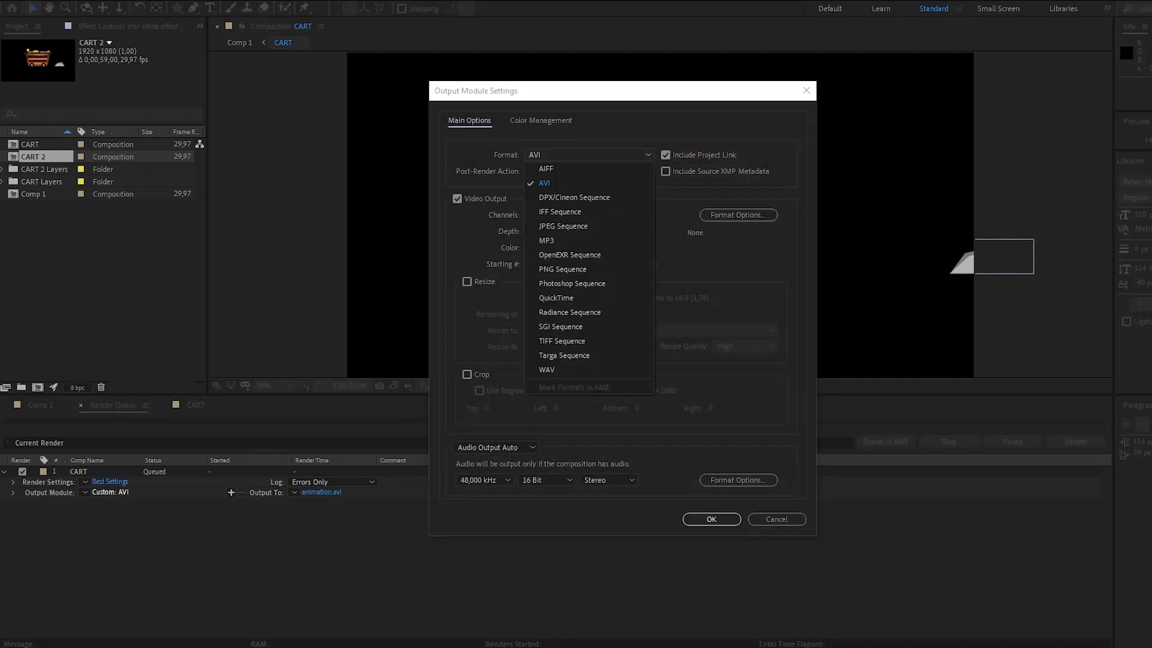
{"action": "left_click", "coordinate": [589, 183]}
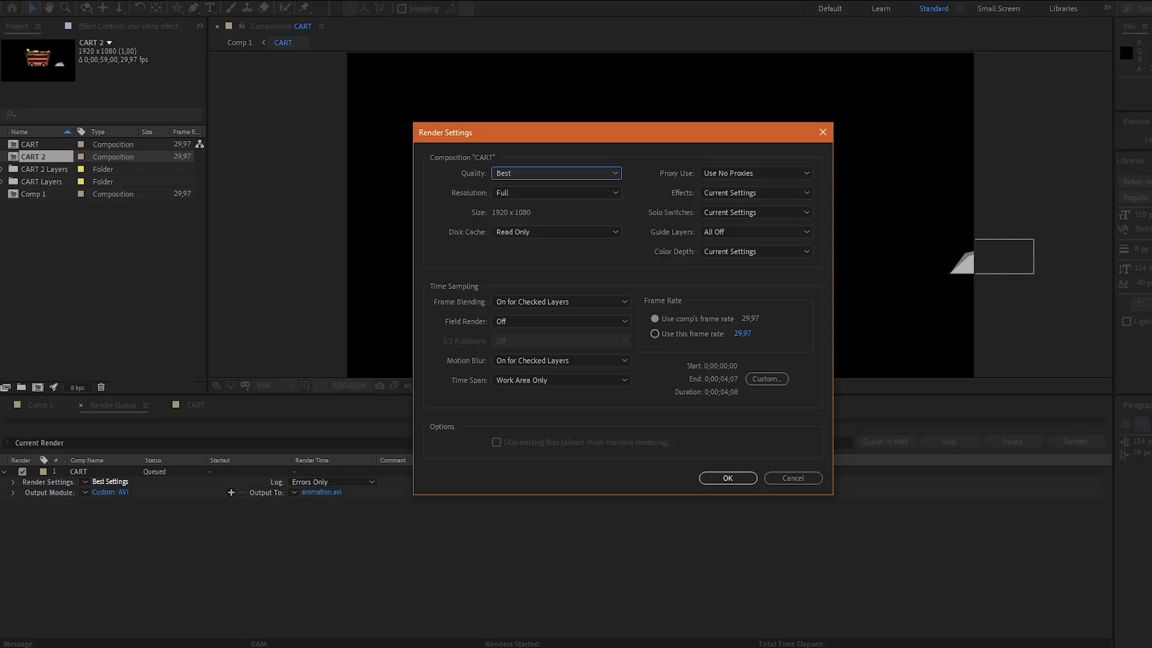
{"action": "key", "text": "Return"}
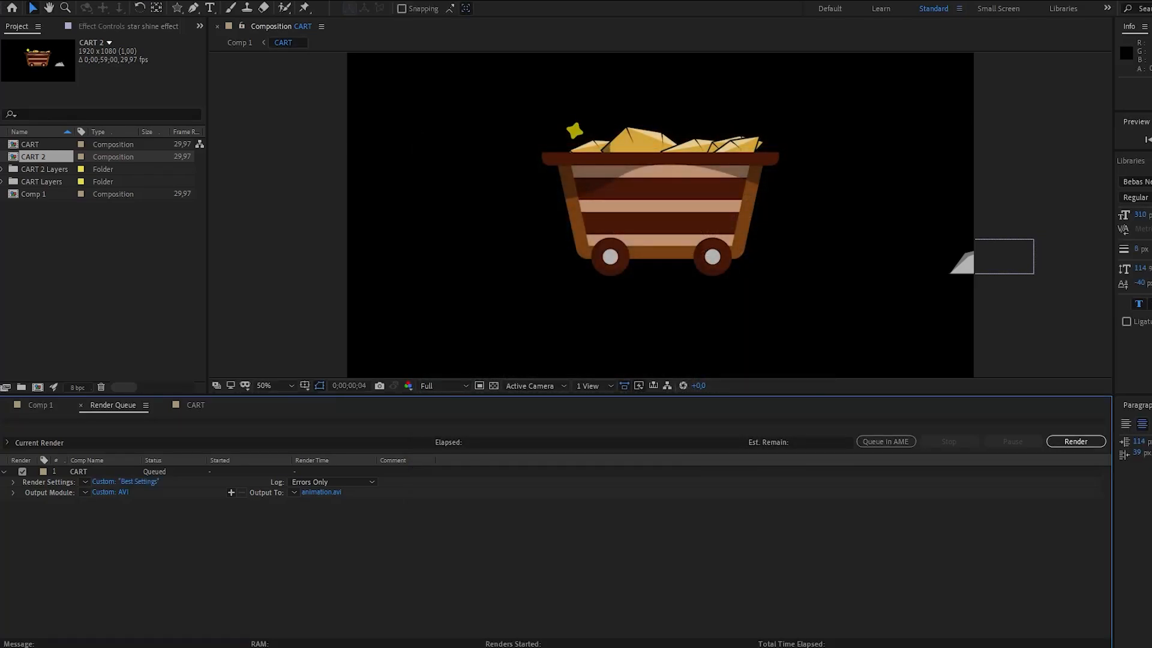
{"action": "left_click", "coordinate": [1075, 441]}
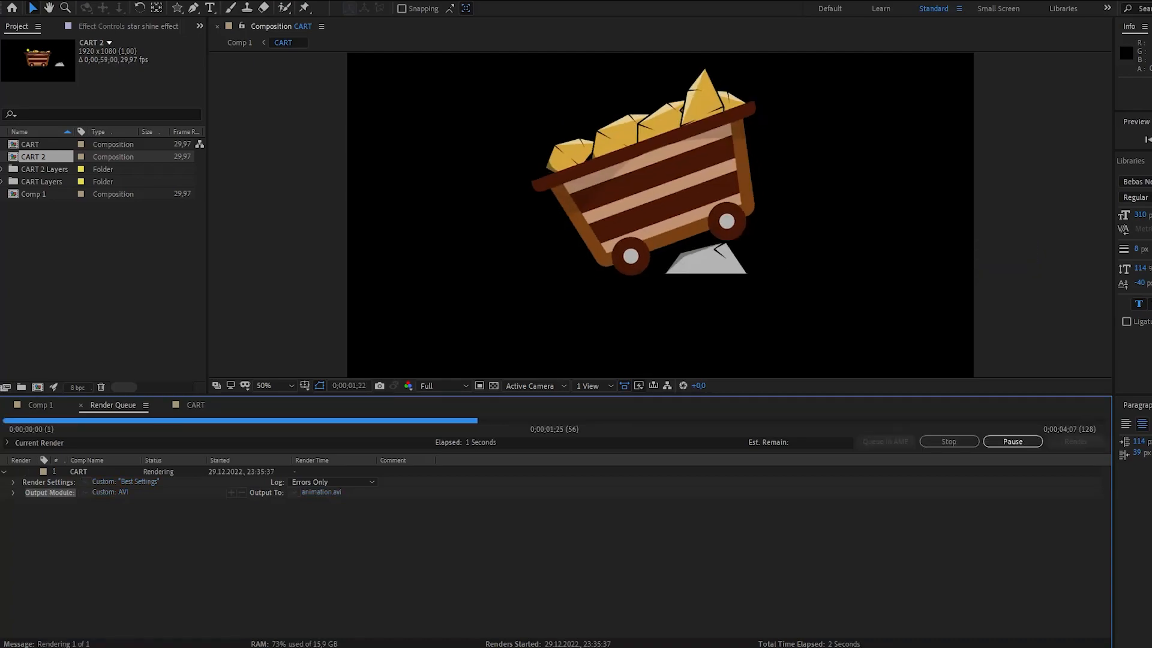